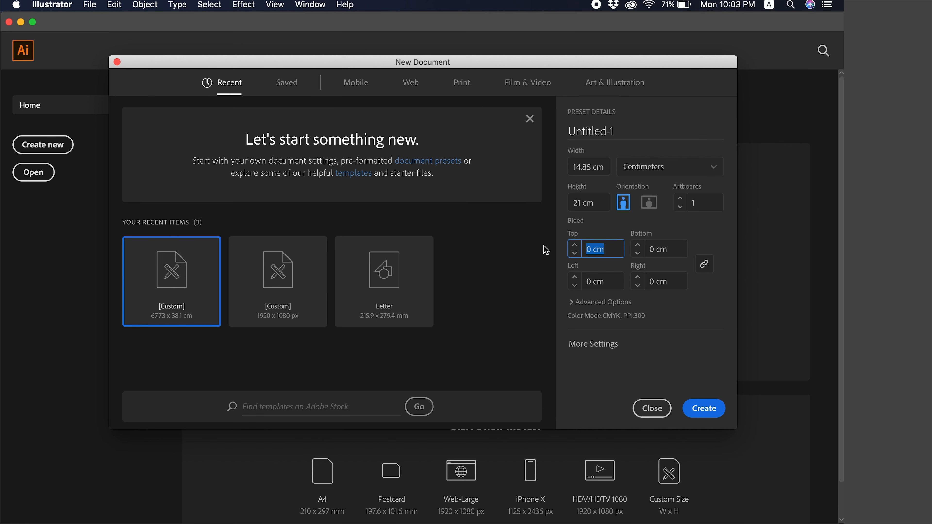
- Name the new document A5 and create it
left_click(601, 132)
type("A5")
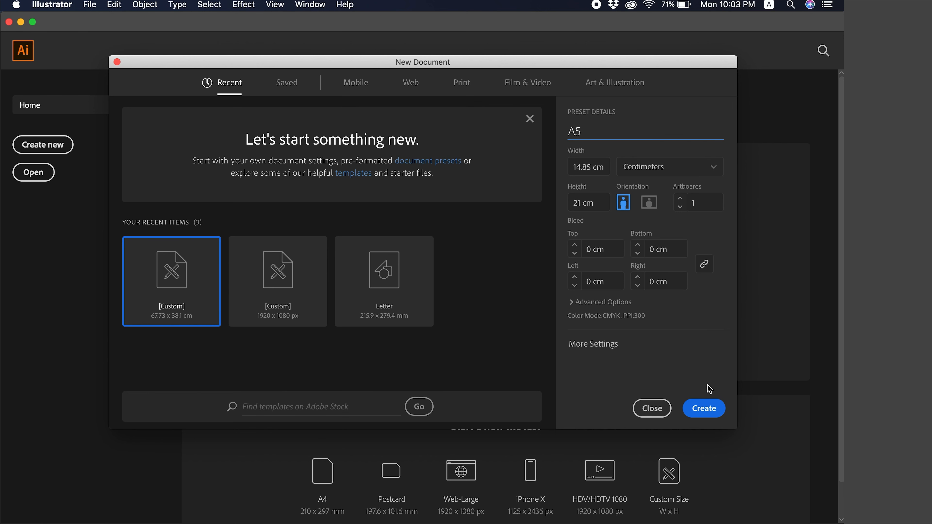
left_click(701, 407)
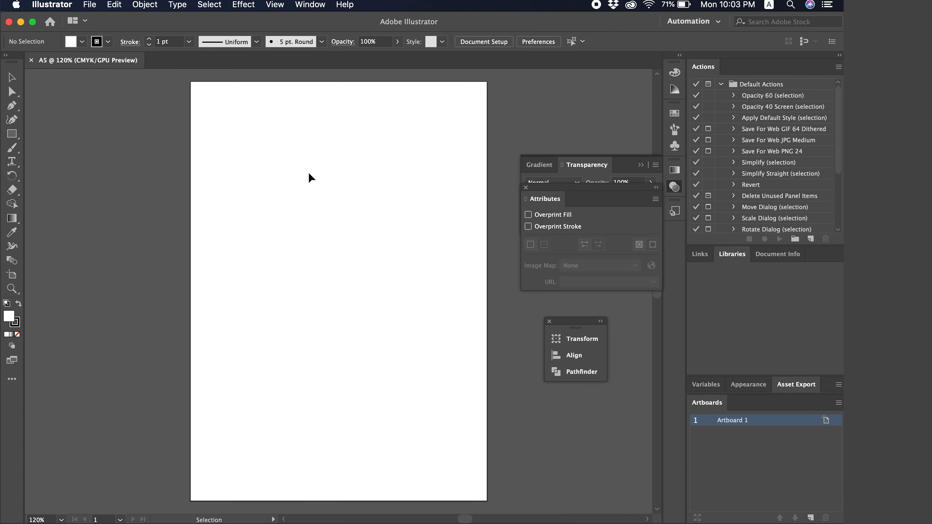
- Clear the workspace by collapsing Transparency and closing the floating Transform/Align/Pathfinder group and Attributes
left_click(640, 165)
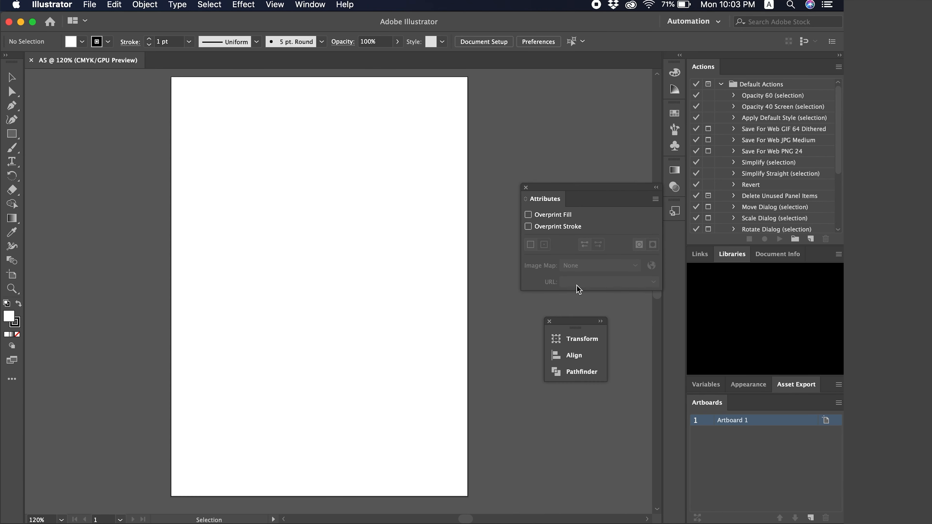
left_click(549, 322)
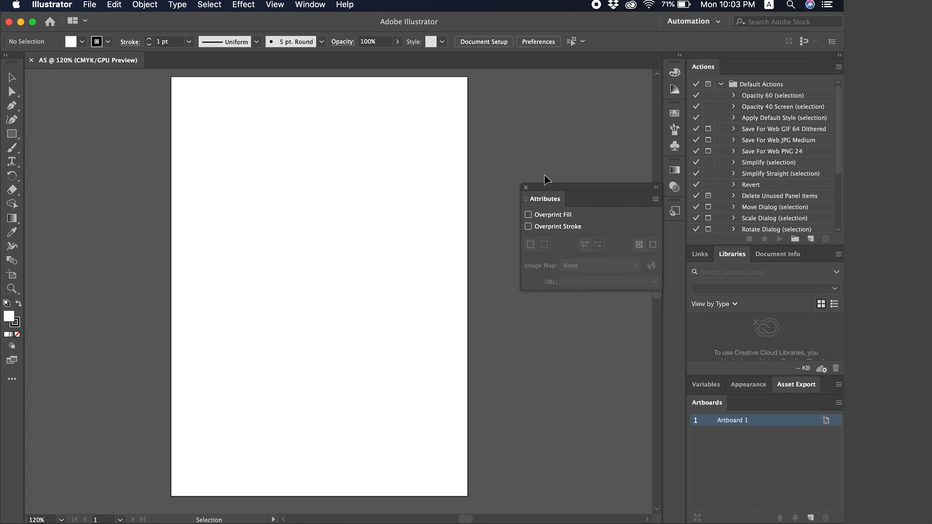
left_click(525, 187)
scroll(511, 196, "left", 2)
key("super+minus")
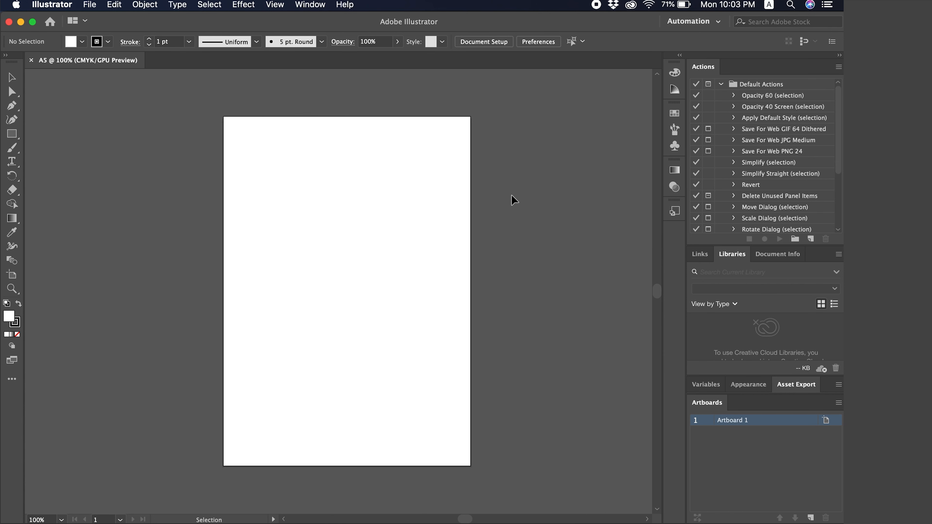
scroll(263, 257, "left", 1)
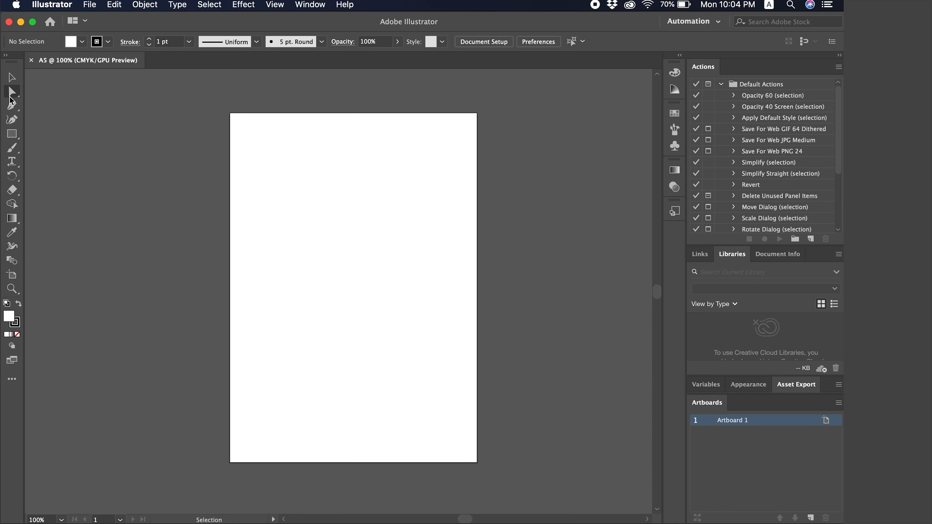
left_click(14, 164)
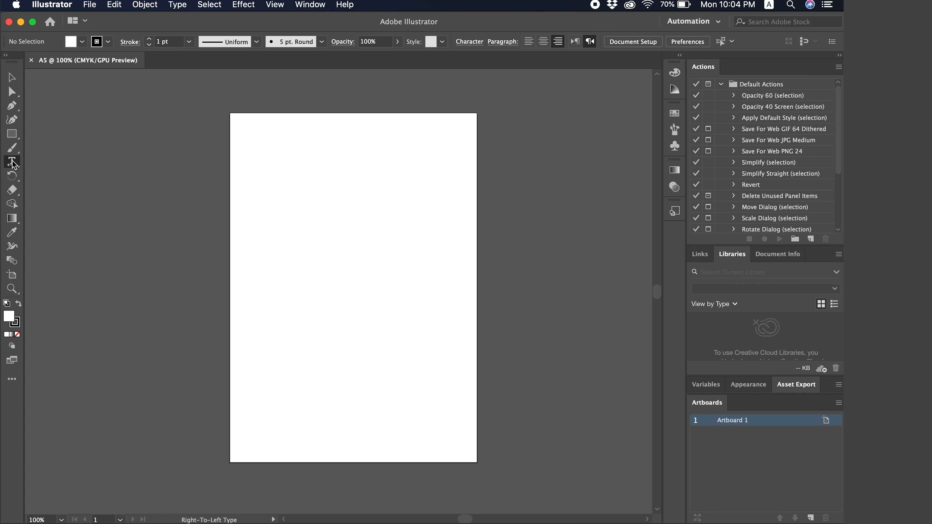
left_click(12, 80)
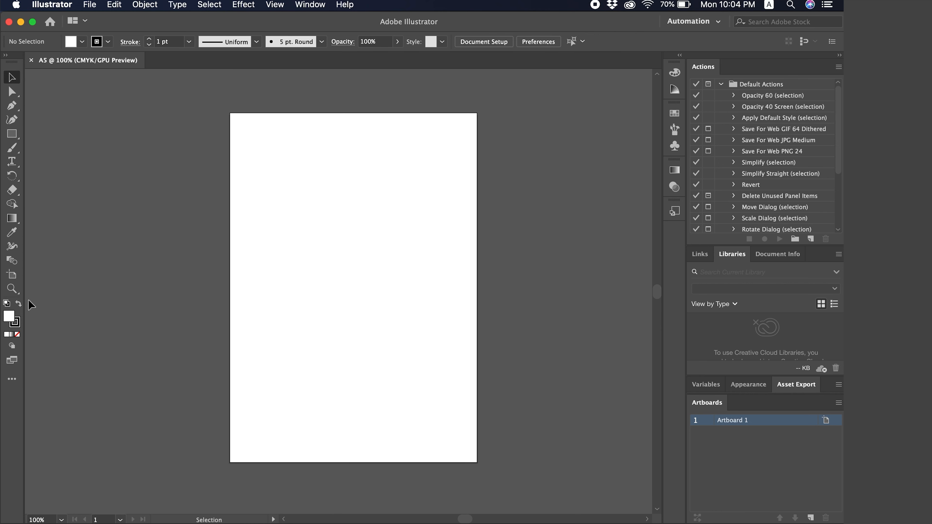
scroll(217, 159, "right", 2)
scroll(216, 158, "down", 1)
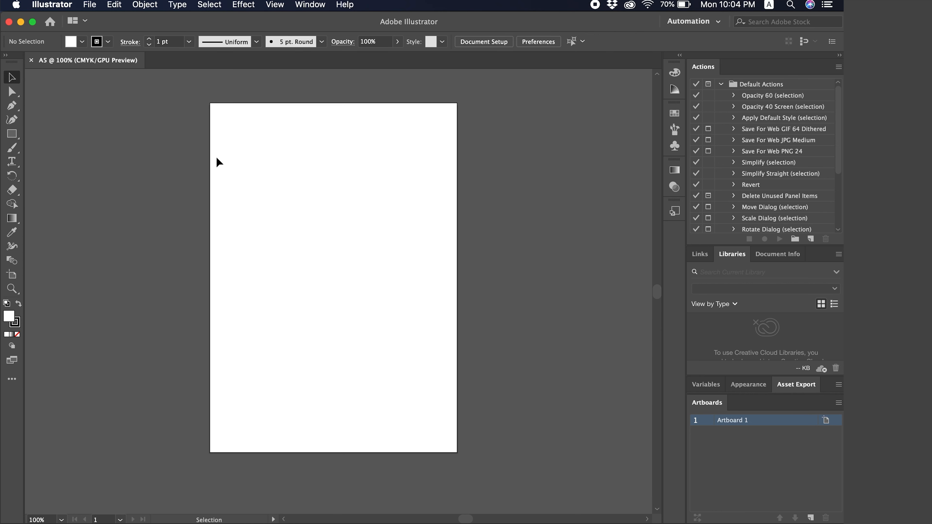
key("super+minus")
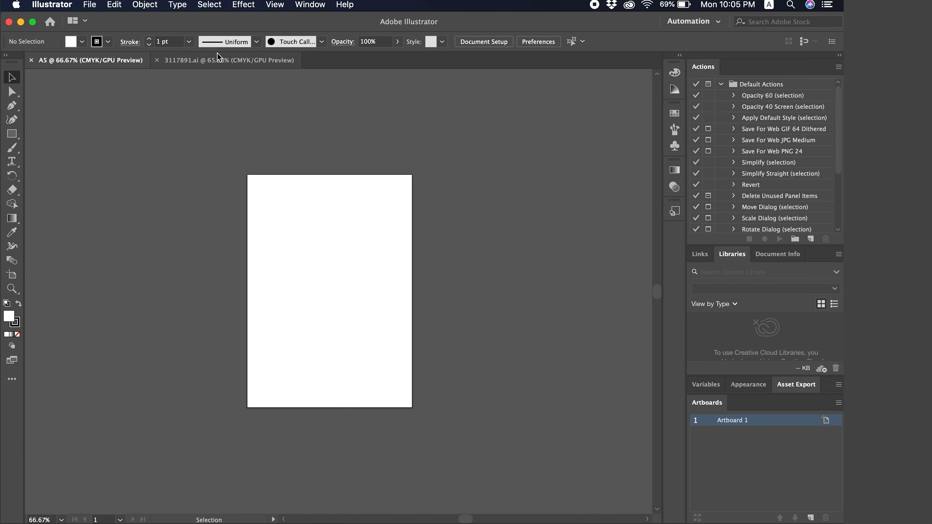
- Switch to the 3117891.ai document and select the flyer's clipped background artwork on the artboard
left_click(240, 61)
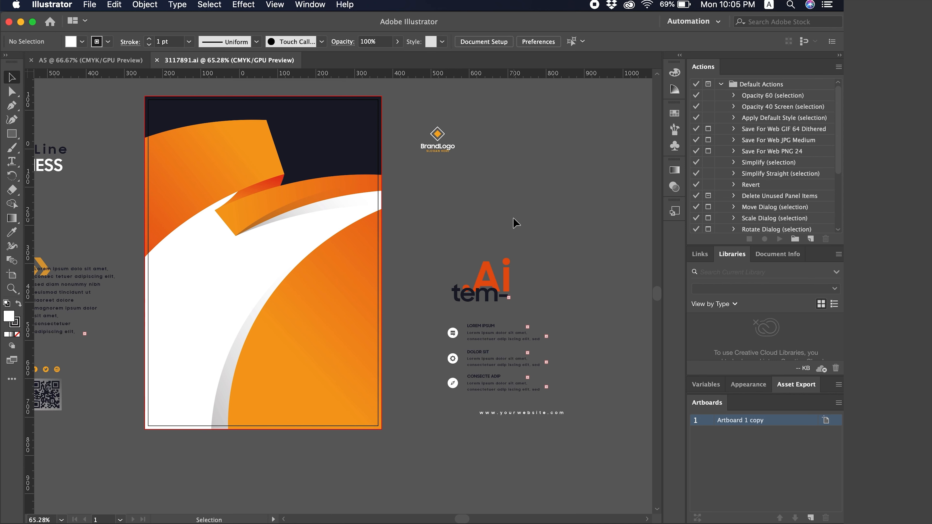
scroll(426, 218, "left", 5)
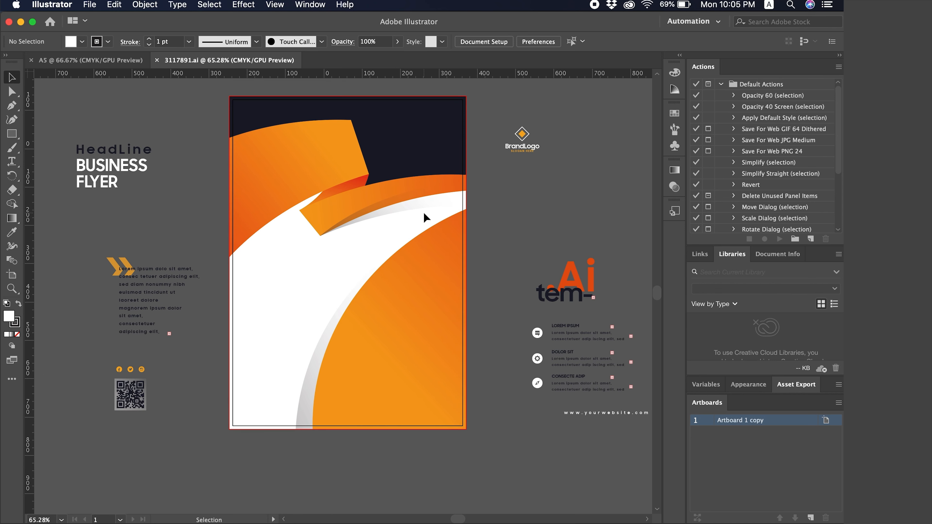
key("super+minus")
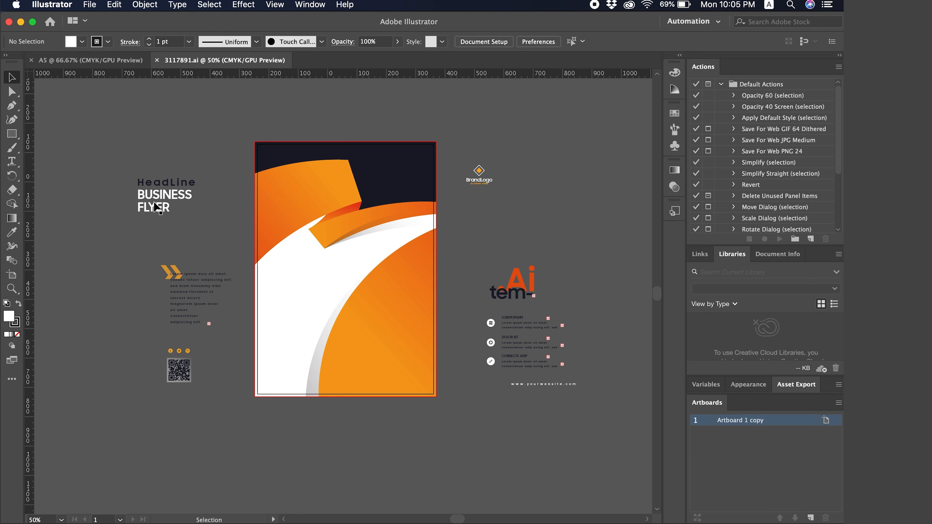
left_click(146, 194)
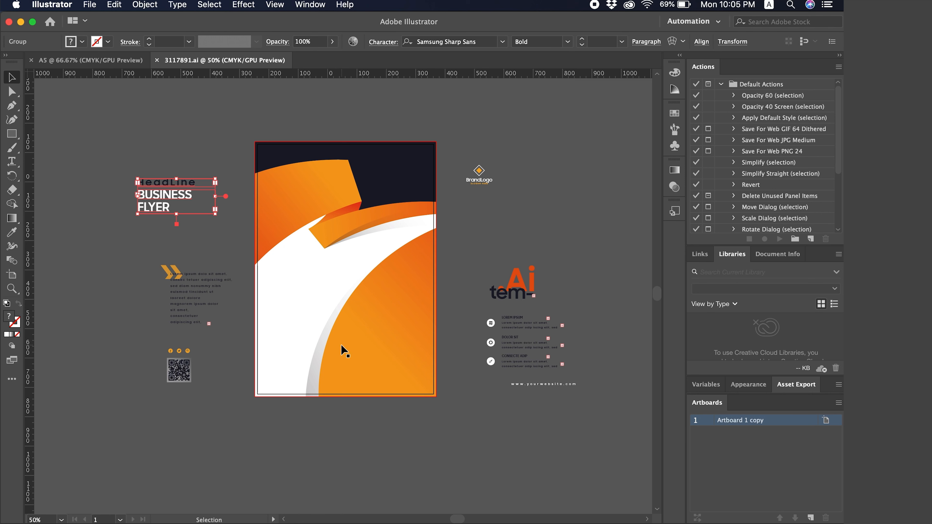
left_click(515, 292)
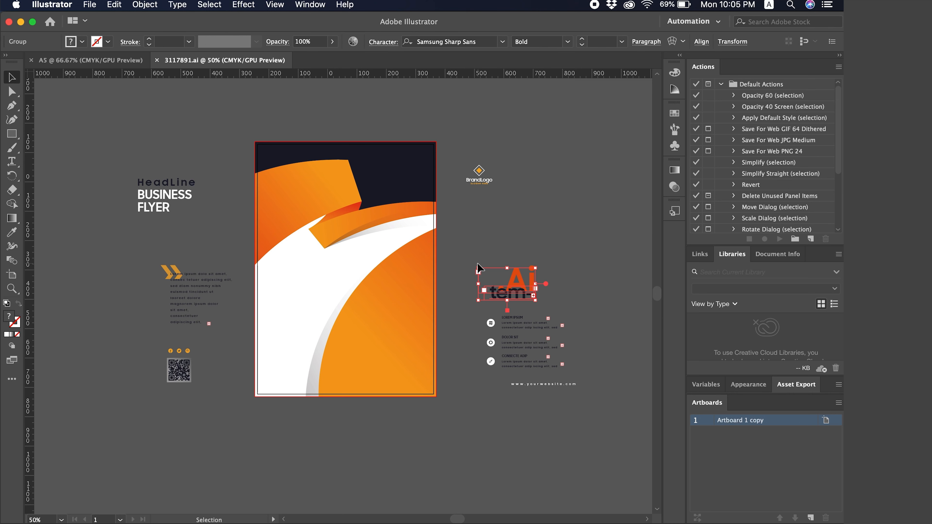
left_click(449, 219)
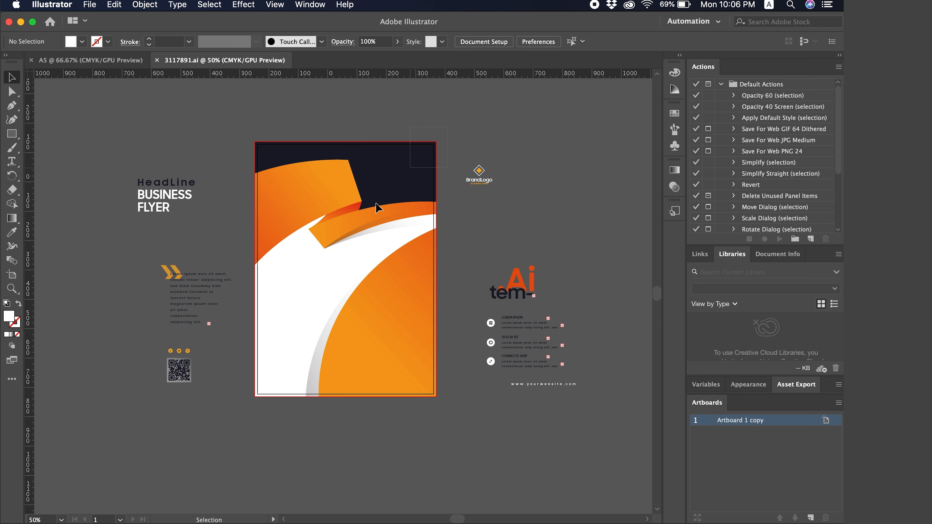
left_click_drag(376, 203, 234, 408)
left_click(259, 408)
scroll(319, 228, "up", 2)
key("super+equal")
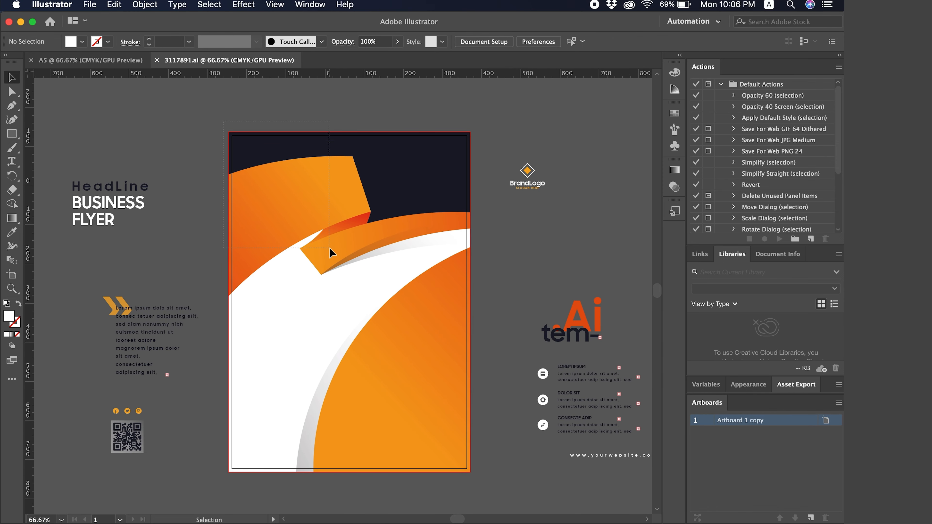
left_click(309, 250)
left_click_drag(219, 108, 479, 478)
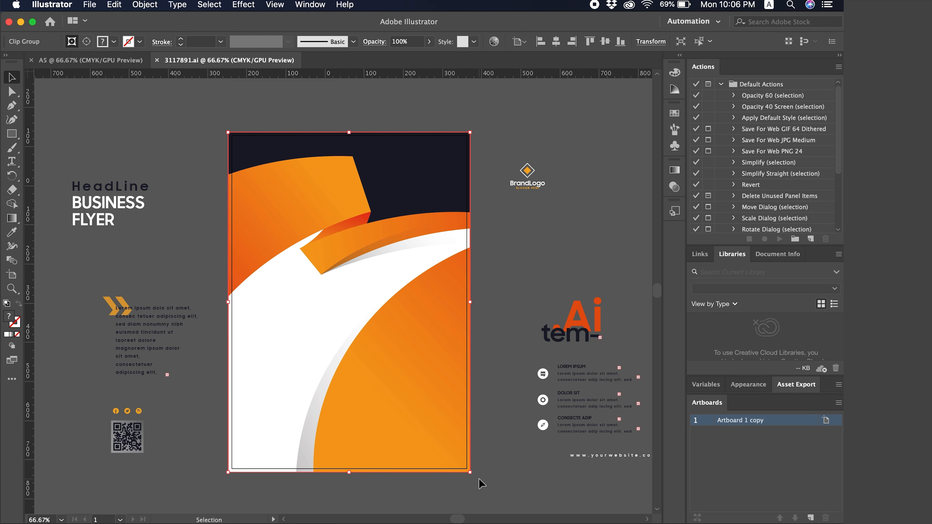
- Try deleting the flyer's selected background artwork, and undo the deletion
key("a")
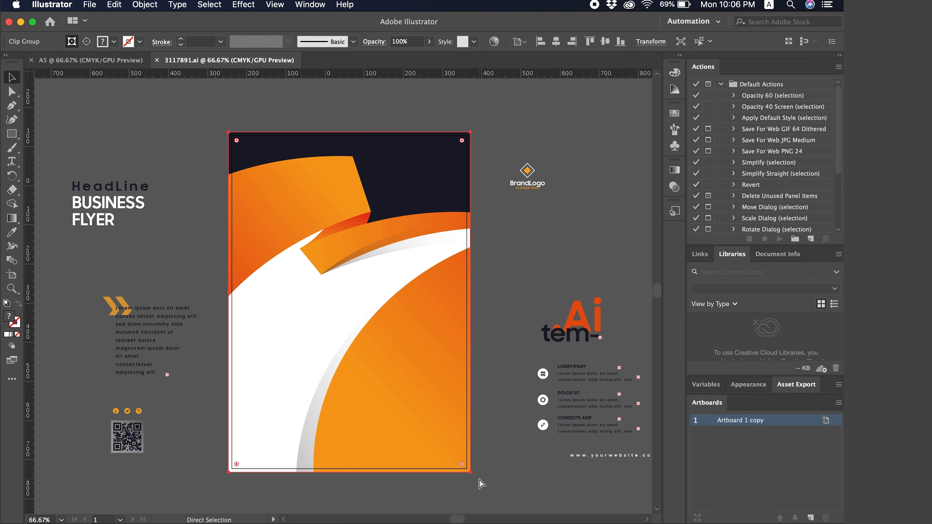
key("Delete")
key("v")
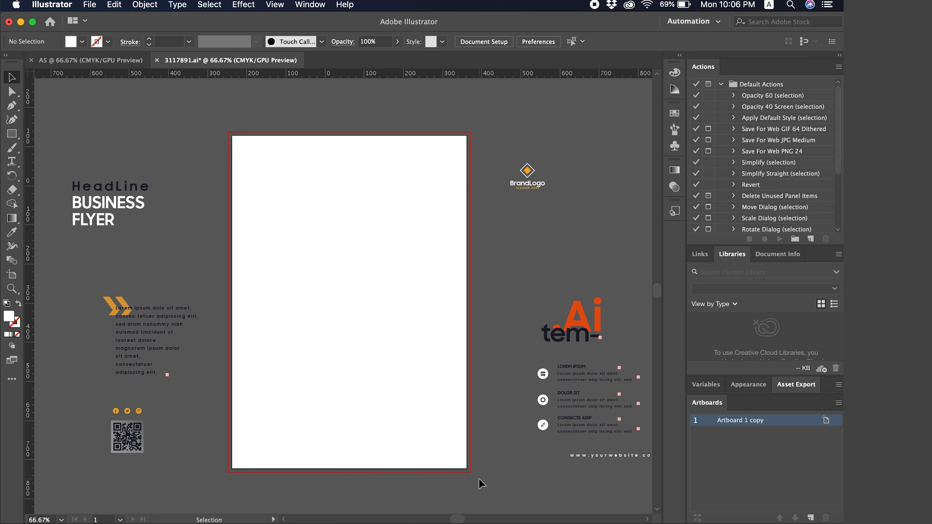
key("a")
key("super+z")
key("v")
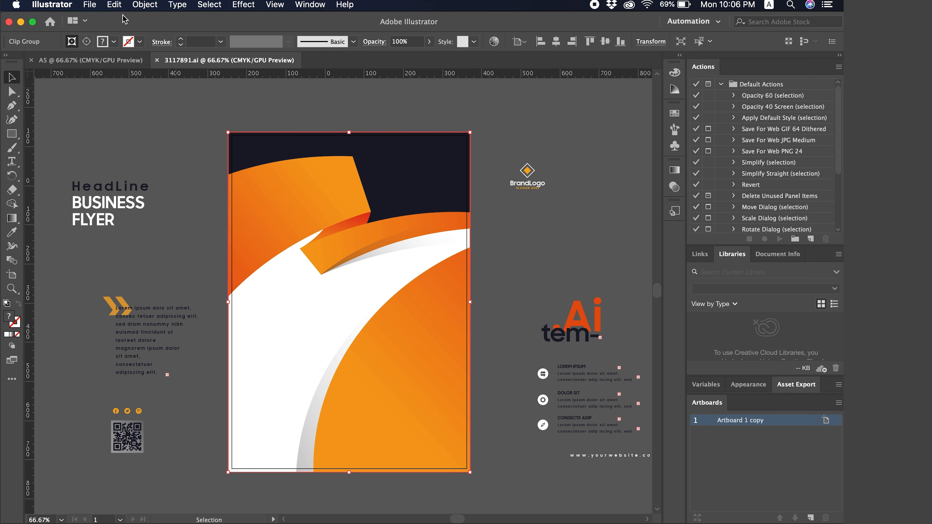
- Cut the flyer's background artwork from 3117891.ai and paste it into the A5 document
left_click(115, 4)
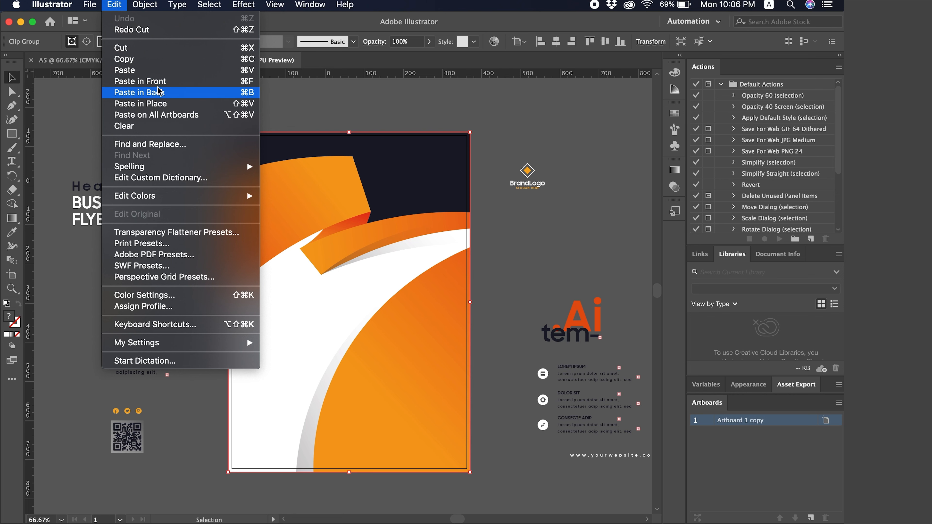
left_click(154, 53)
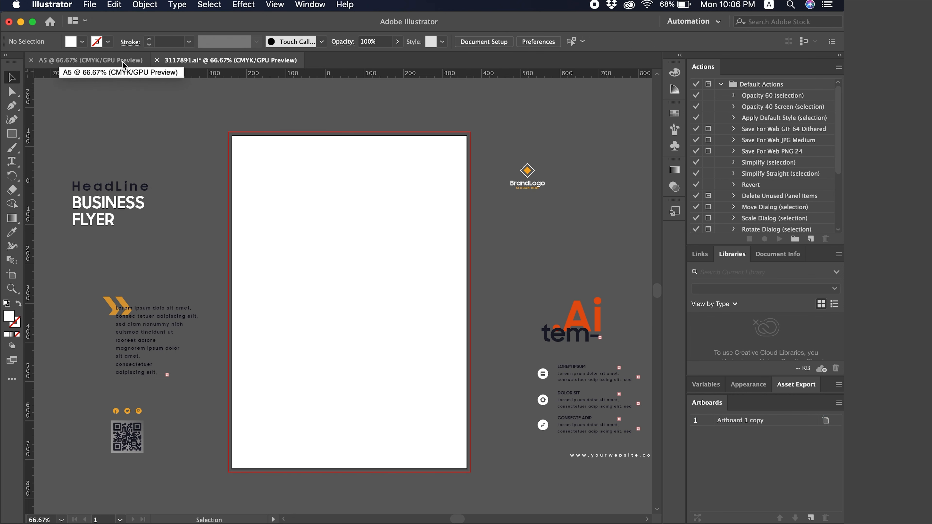
left_click(124, 65)
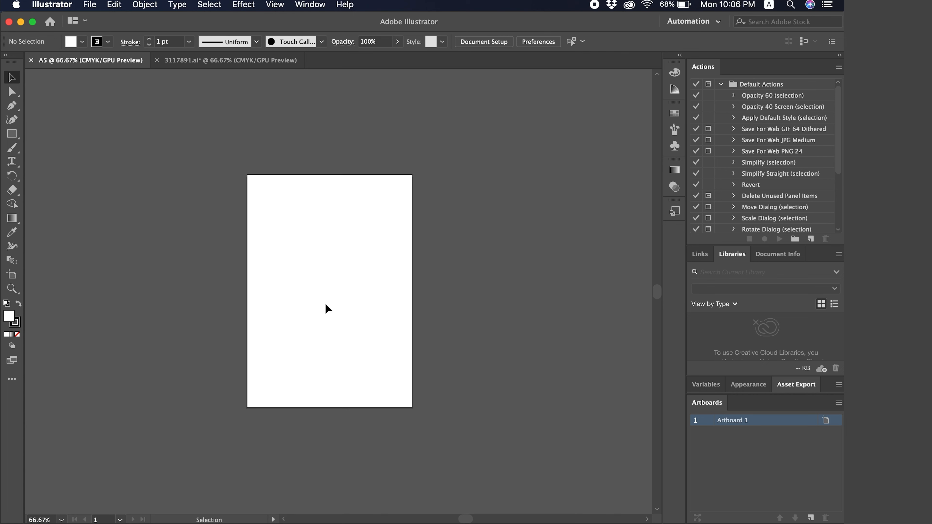
scroll(325, 303, "down", 3)
scroll(324, 303, "left", 2)
key("a")
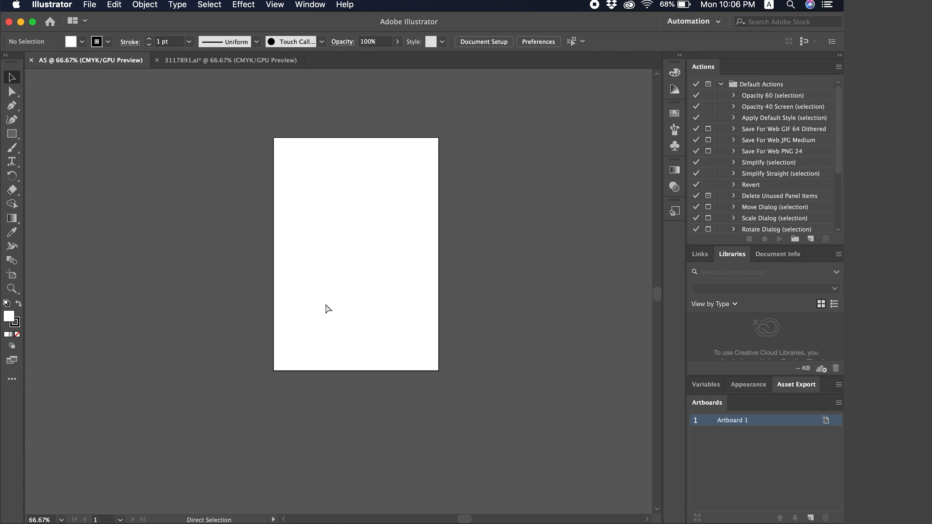
key("super+v")
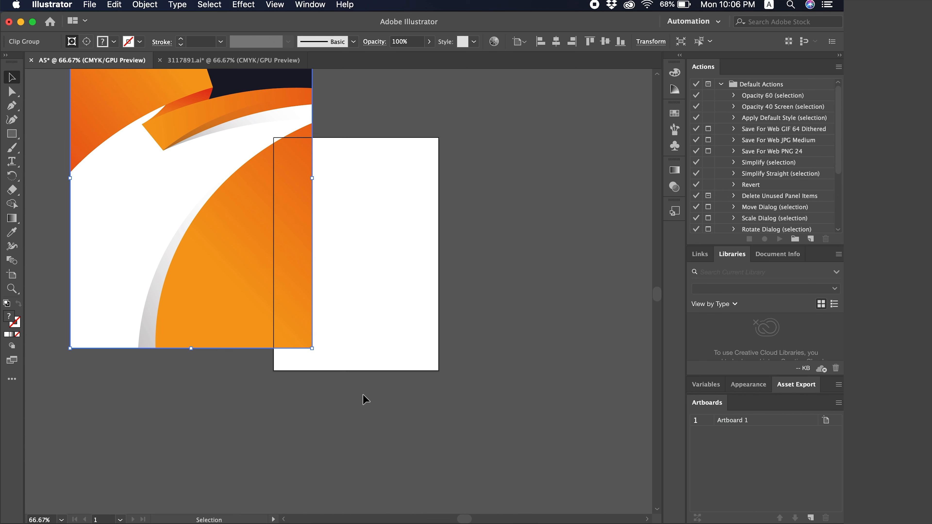
- Move the pasted flyer background off the A5 artboard so it sits just beside the artboard's left edge
left_click(145, 4)
mouse_move(116, 9)
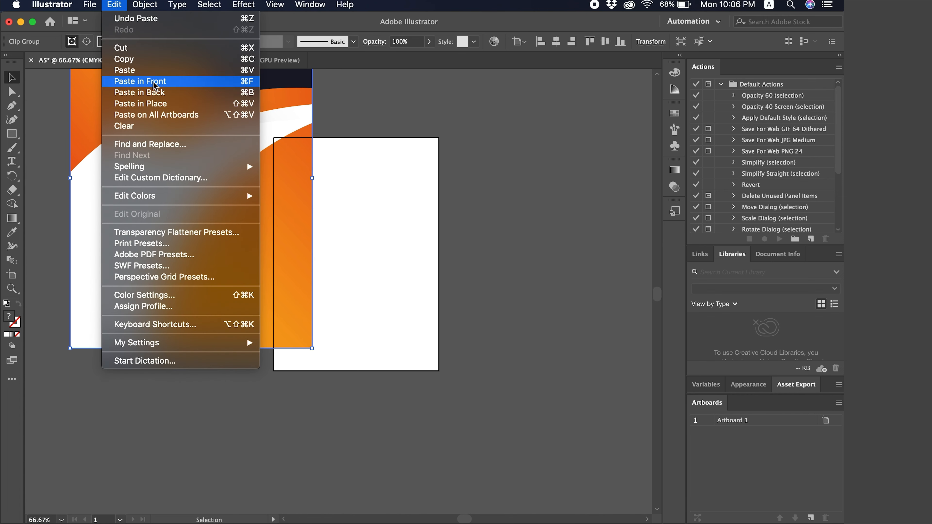
left_click(367, 190)
scroll(367, 190, "up", 2)
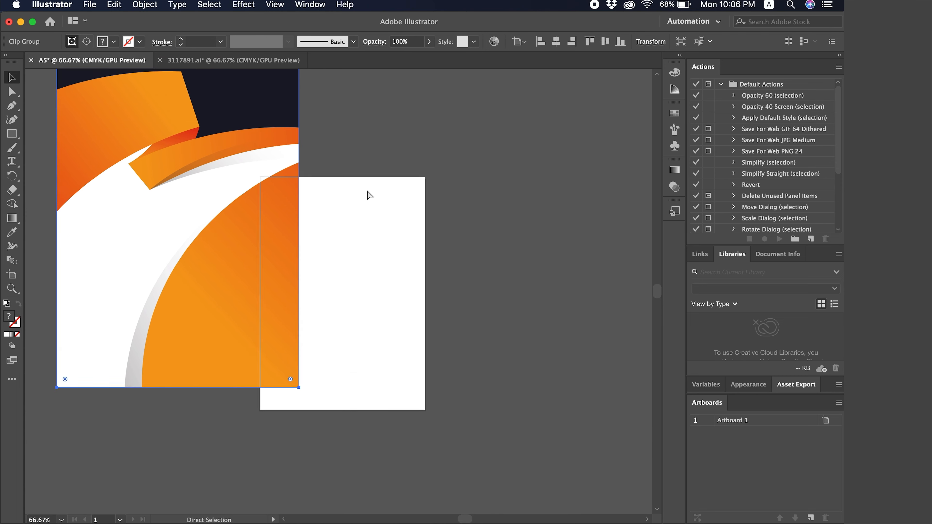
key("super+minus")
left_click(437, 190)
scroll(439, 232, "down", 3)
left_click_drag(358, 252, 309, 277)
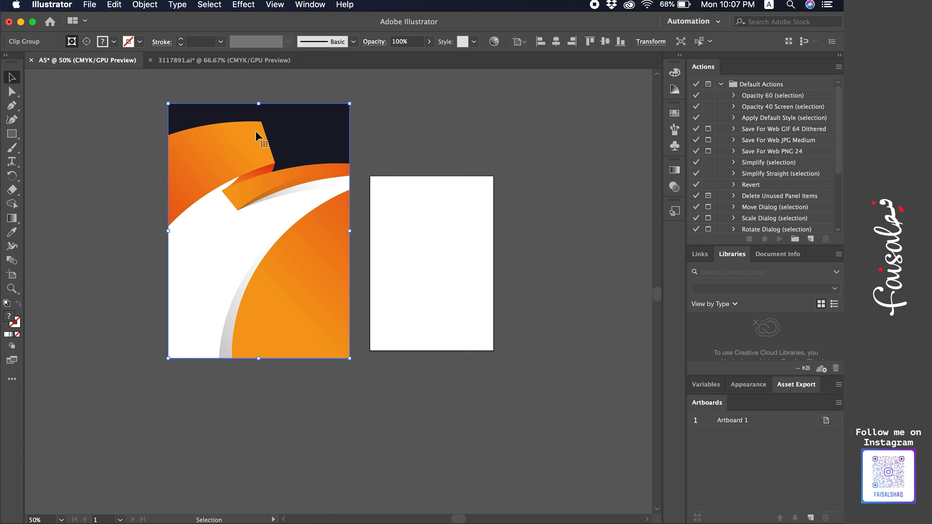
- Release the flyer background's clipping mask to inspect its full shapes, undo the release, and deselect the artwork
right_click(276, 155)
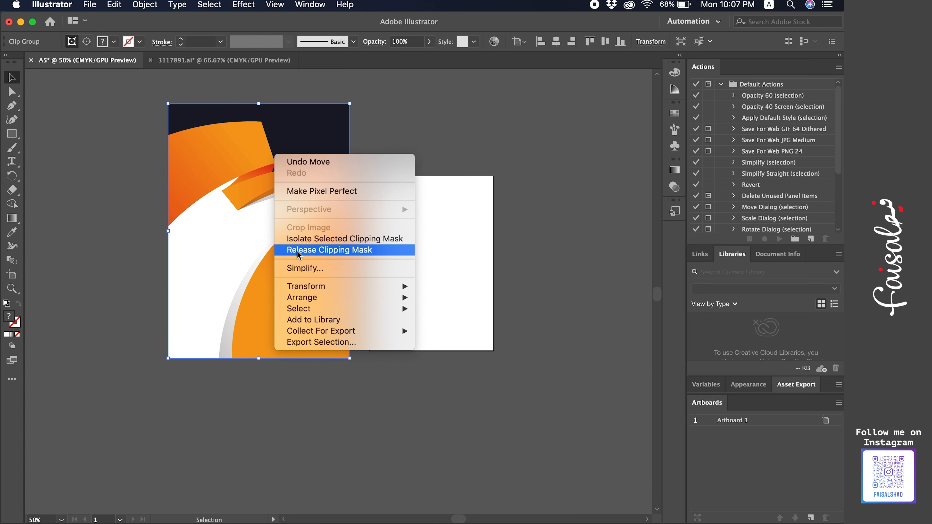
left_click(328, 250)
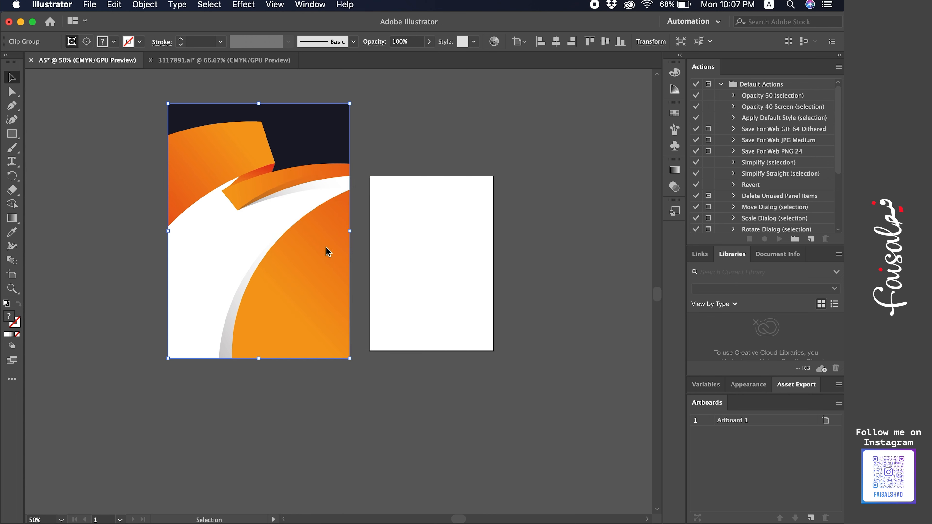
left_click(480, 76)
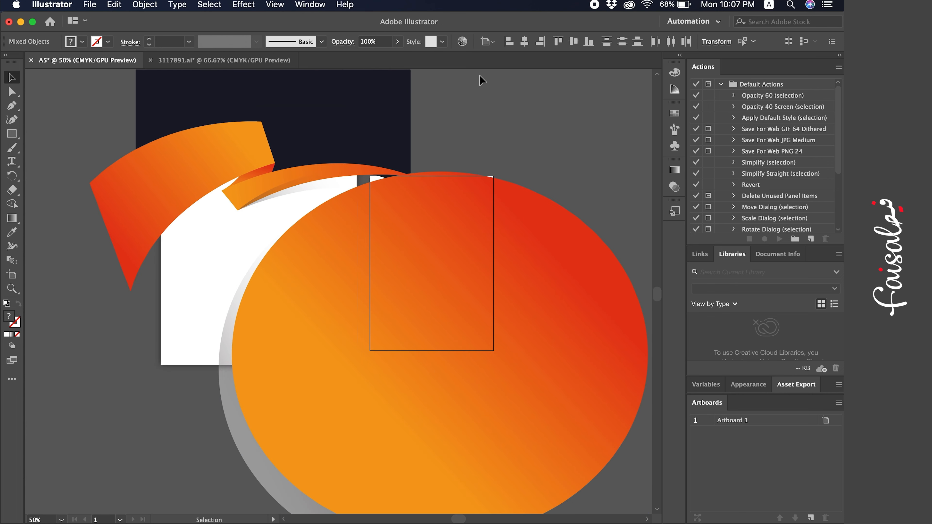
scroll(479, 76, "right", 3)
scroll(480, 76, "up", 2)
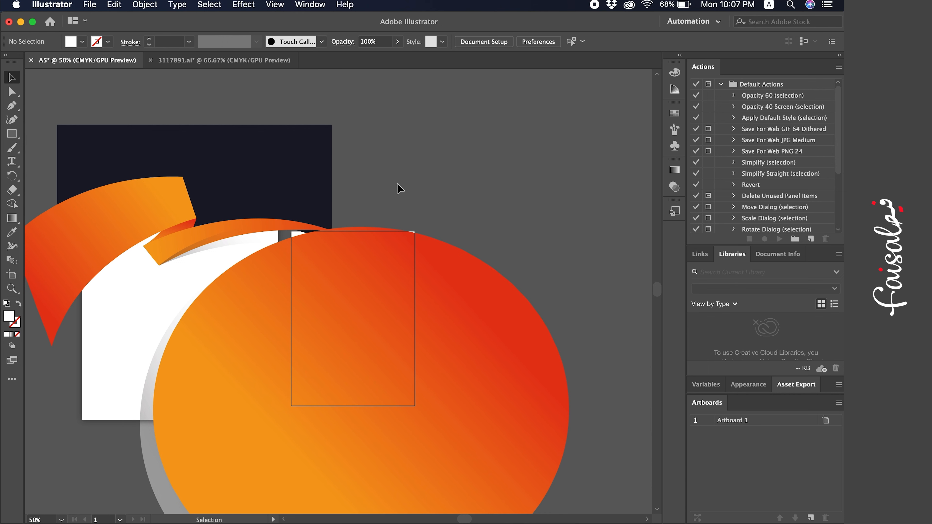
key("super+z")
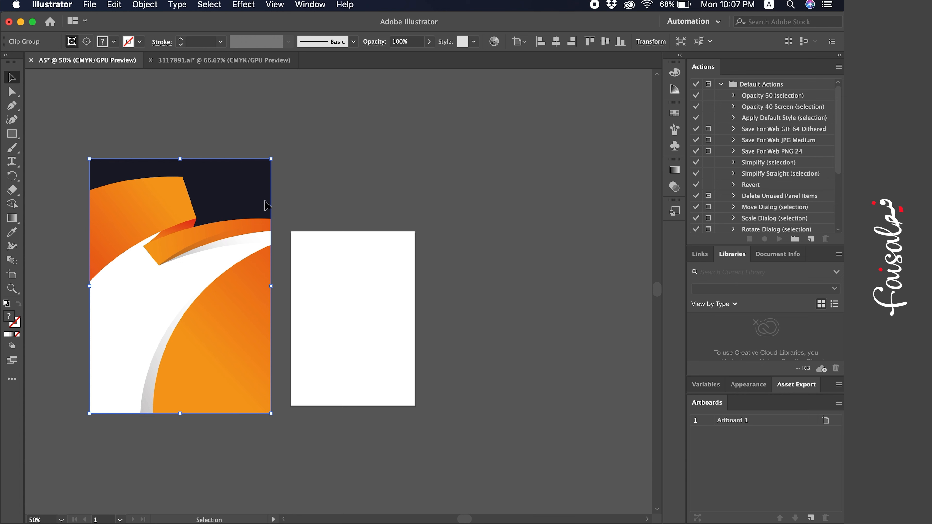
left_click(343, 205)
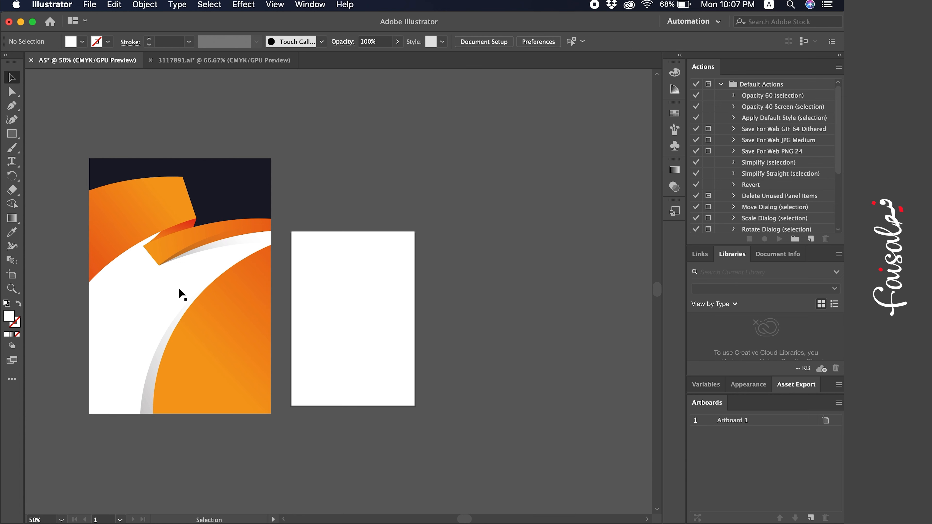
- Group the flyer background artwork and move it onto the A5 artboard, matching their upper-left corners
left_click_drag(332, 133, 50, 450)
key("super+g")
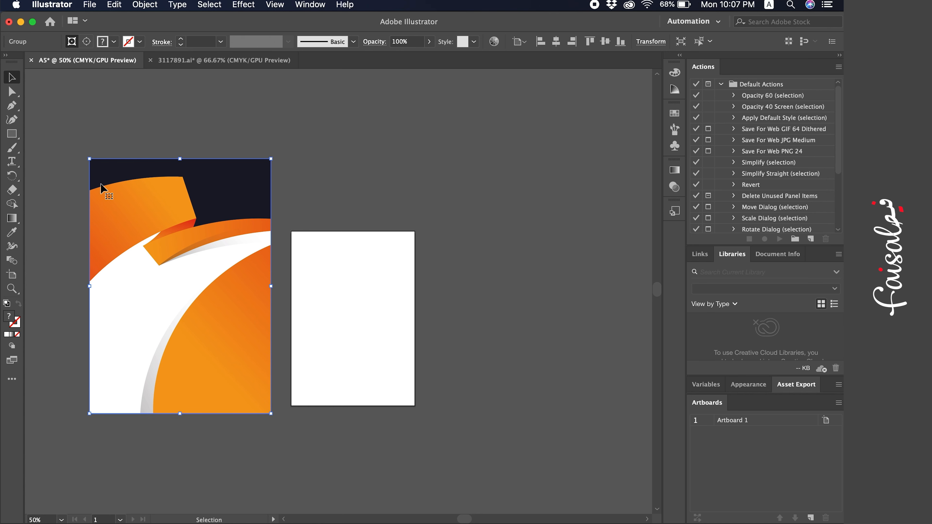
left_click_drag(101, 183, 314, 273)
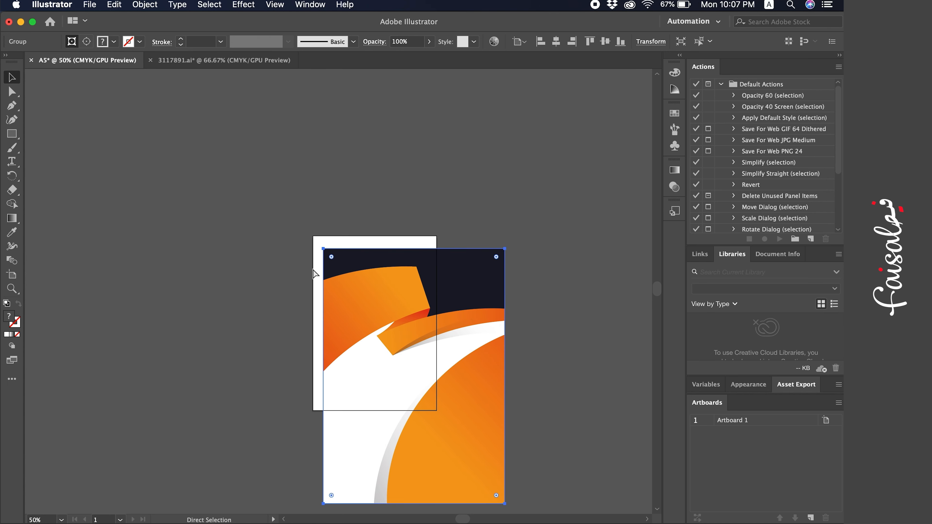
key("super+equal")
left_click_drag(238, 138, 221, 122)
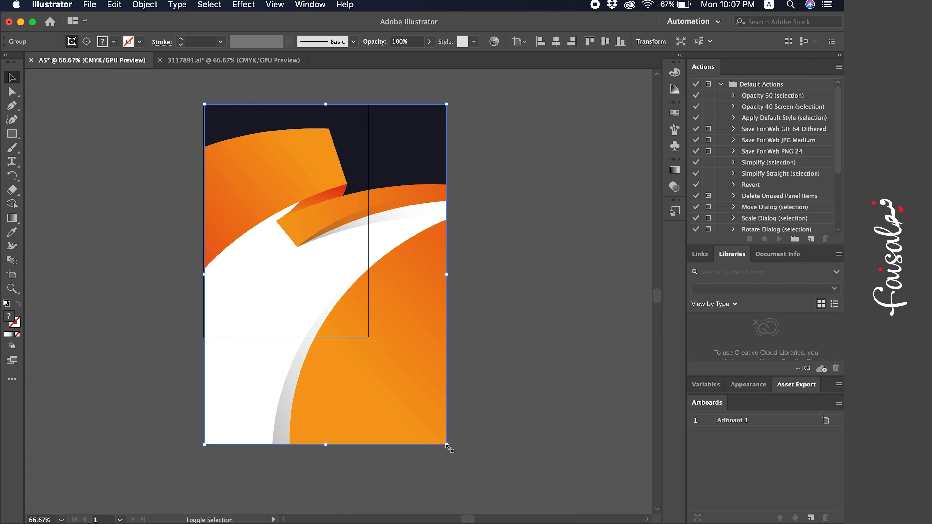
- Scale the flyer background down proportionally from its lower-right corner until it just covers the A5 artboard
left_click_drag(448, 446, 372, 376)
left_click(461, 406)
key("super+equal")
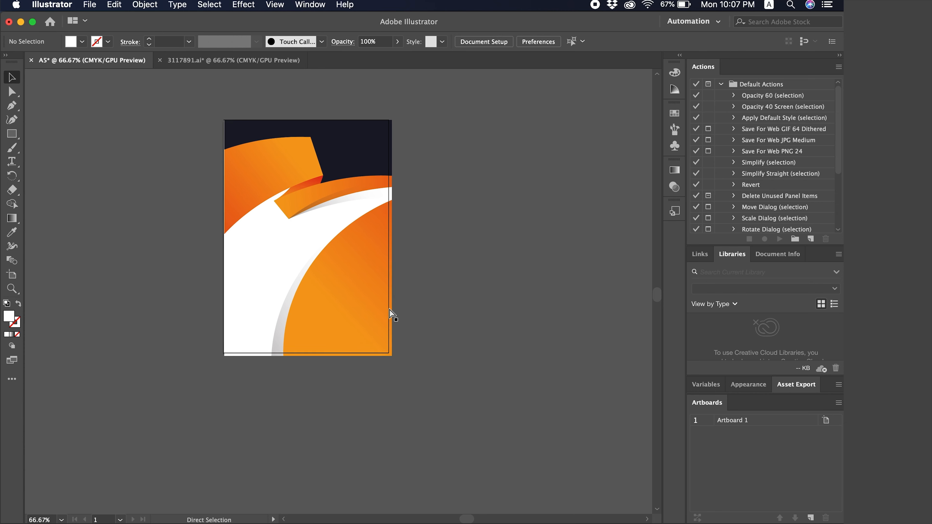
scroll(525, 321, "up", 2)
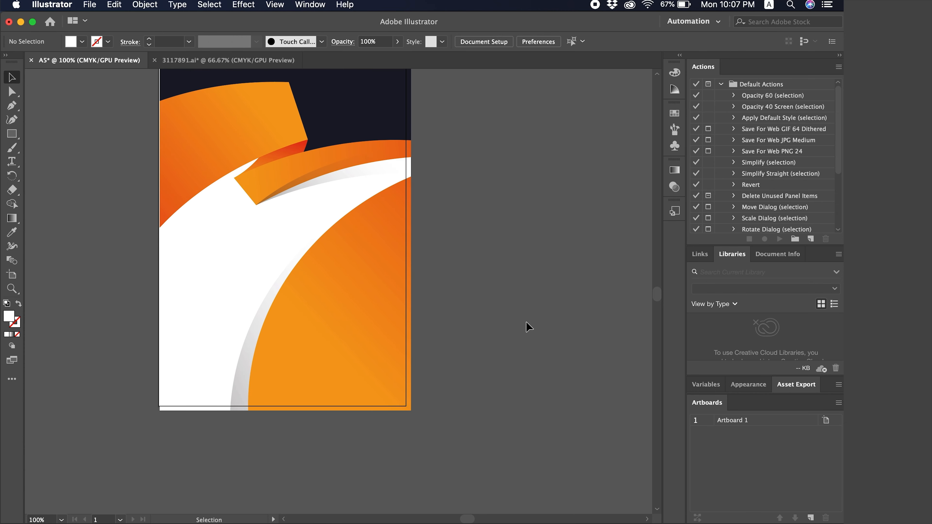
scroll(525, 322, "up", 1)
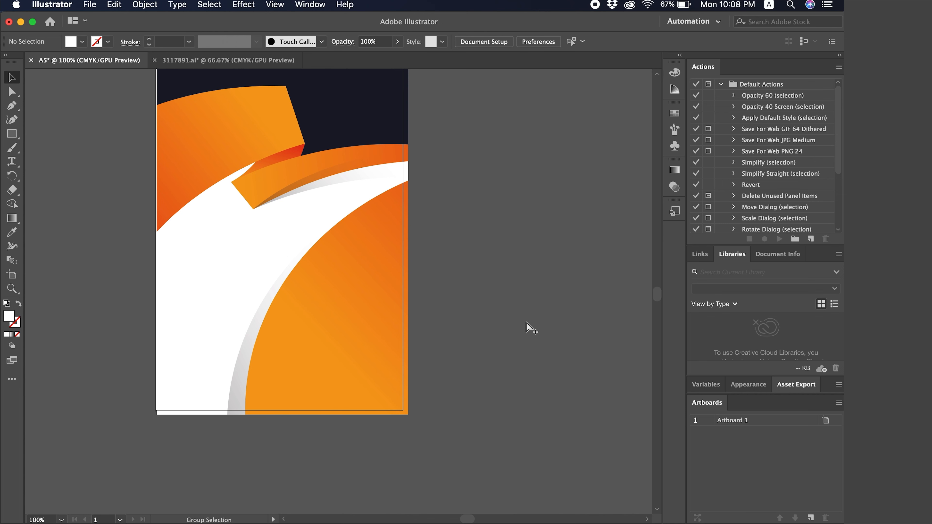
- Set the document bleed to 0.25 cm on all four sides
key("super+alt+p")
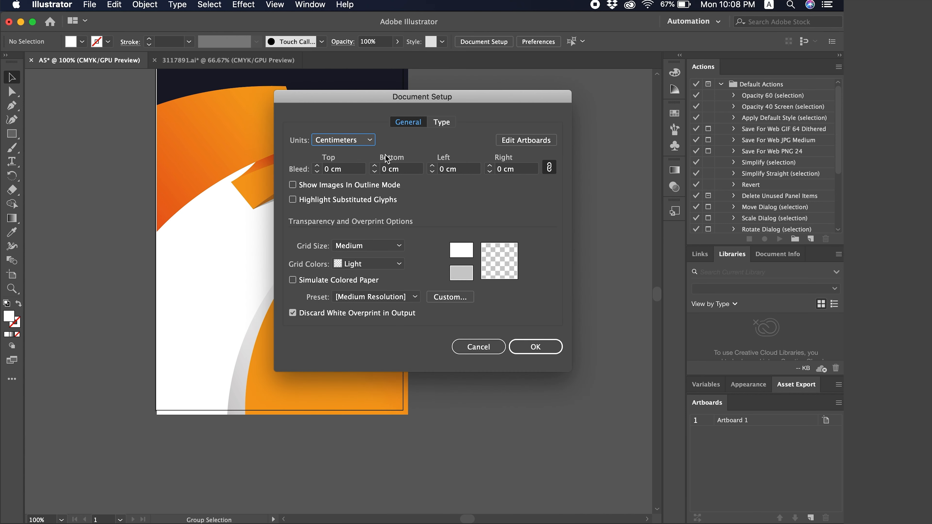
left_click(337, 171)
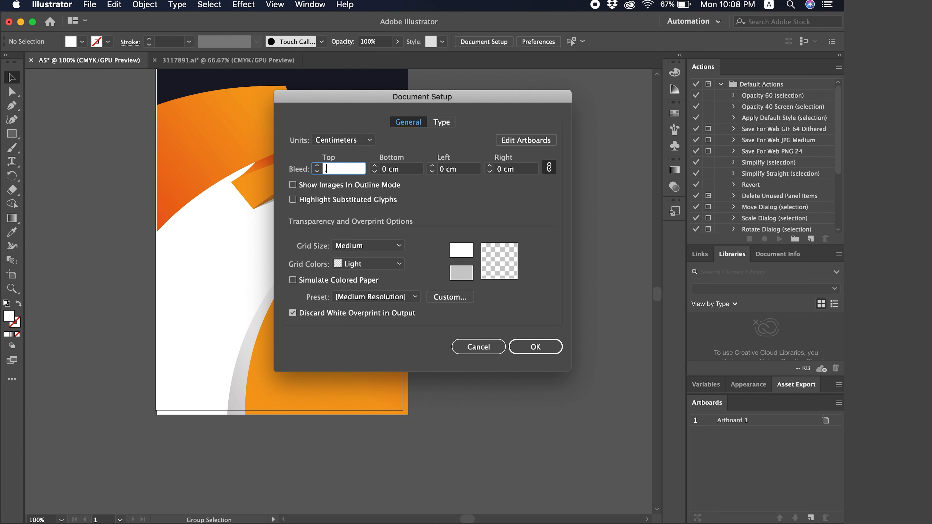
type(".25")
key("Tab")
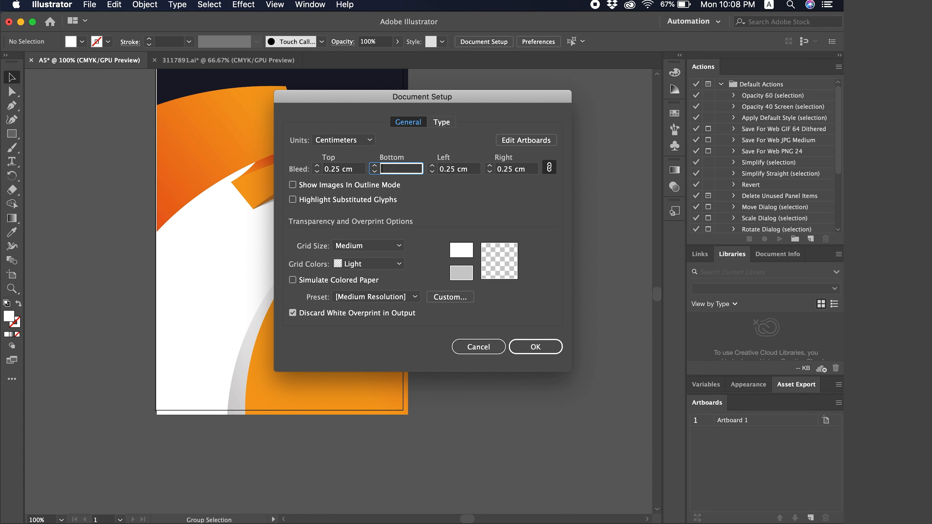
left_click(534, 346)
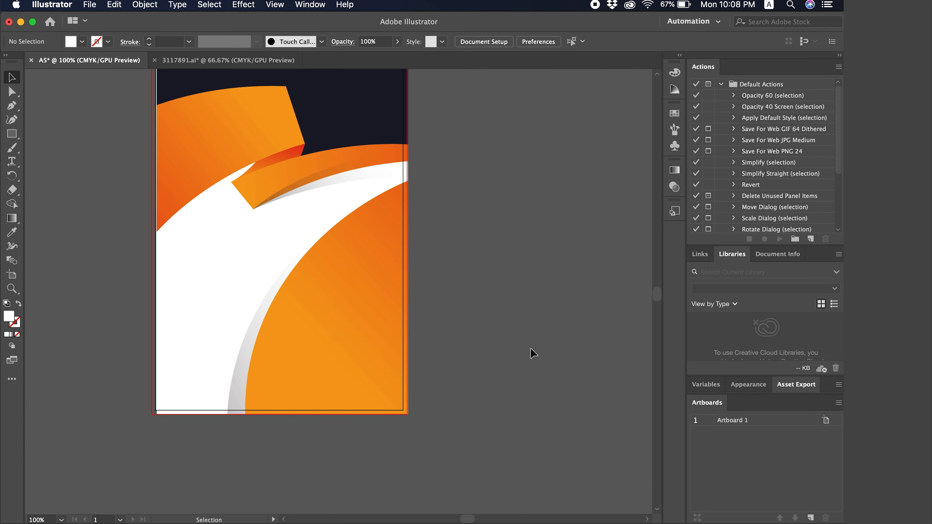
- Move the flyer background so its upper-left corner sits on the corner of the bleed guide
scroll(462, 232, "up", 5)
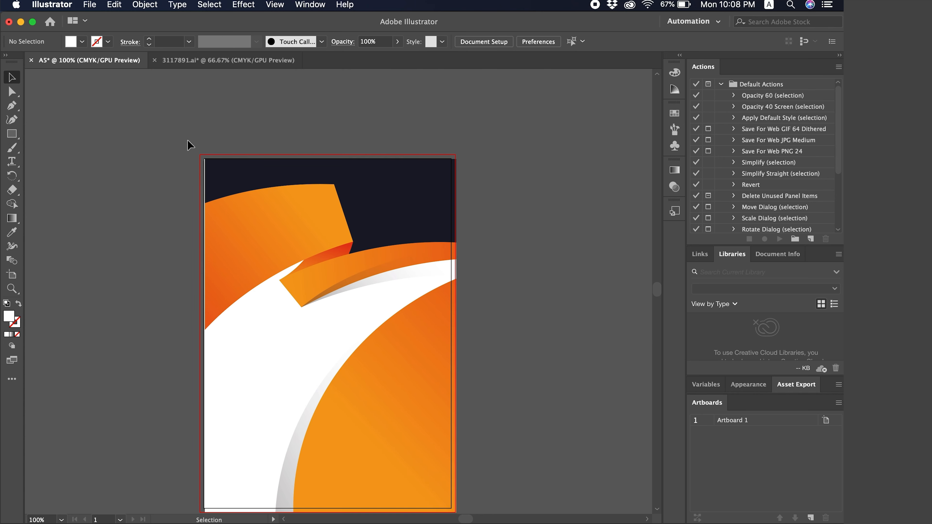
scroll(187, 139, "left", 2)
scroll(187, 139, "up", 1)
key("super+equal")
scroll(189, 146, "up", 3)
scroll(189, 146, "left", 1)
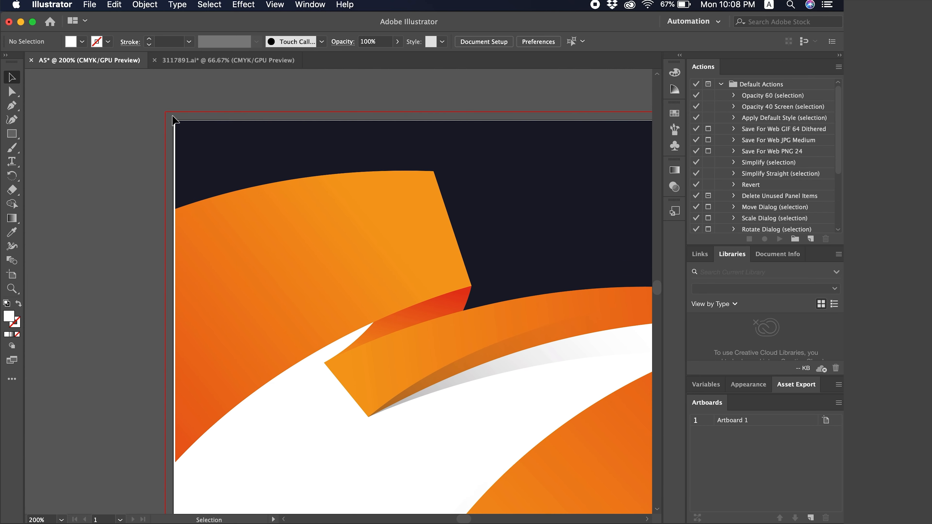
left_click_drag(209, 181, 196, 159)
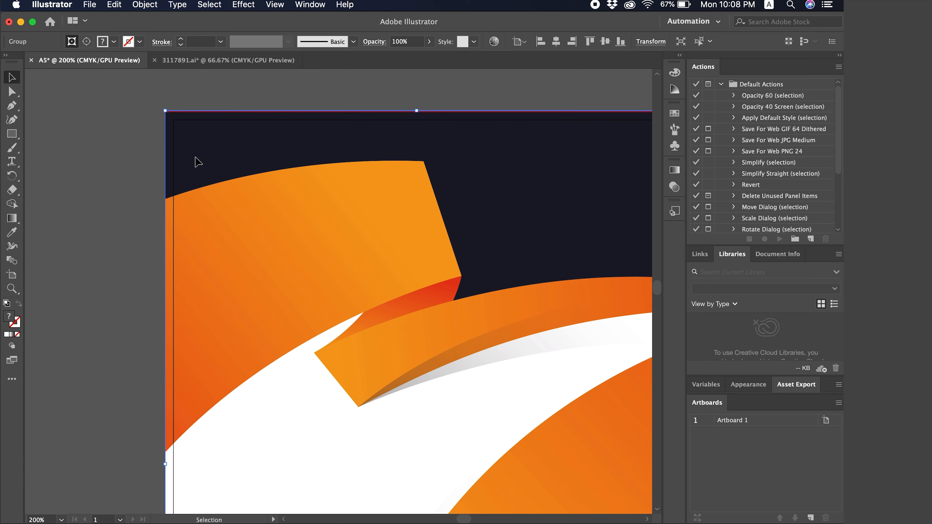
- Enlarge the flyer background from its lower-right corner to the opposite bleed corner, and deselect it
scroll(154, 184, "down", 10)
scroll(154, 183, "right", 6)
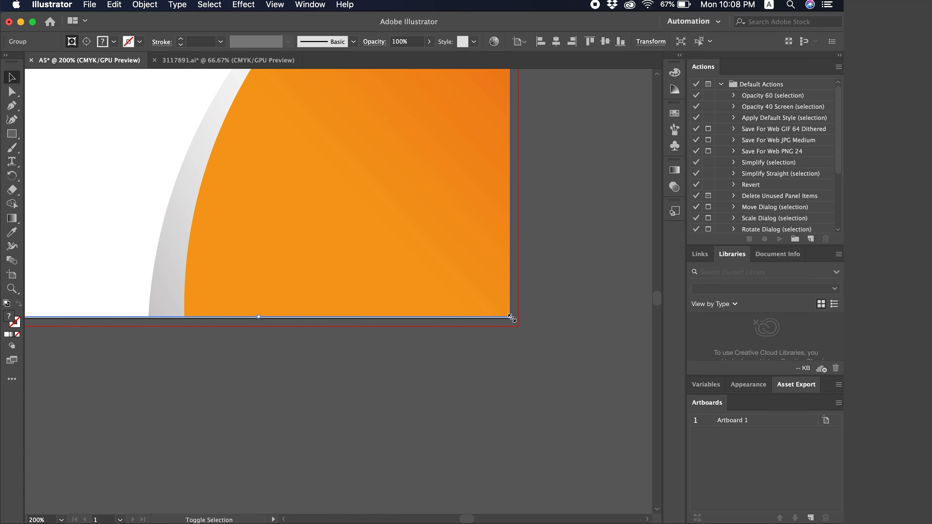
left_click_drag(511, 317, 518, 326)
left_click(521, 327)
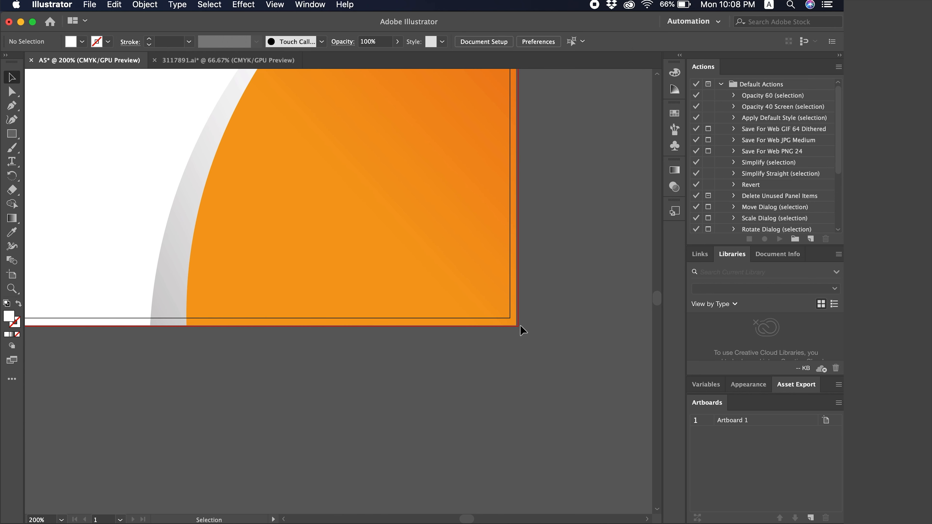
- Duplicate the flyer background and place the copy beside the artboard's right edge, level with the original
key("super+minus")
key("super+minus")
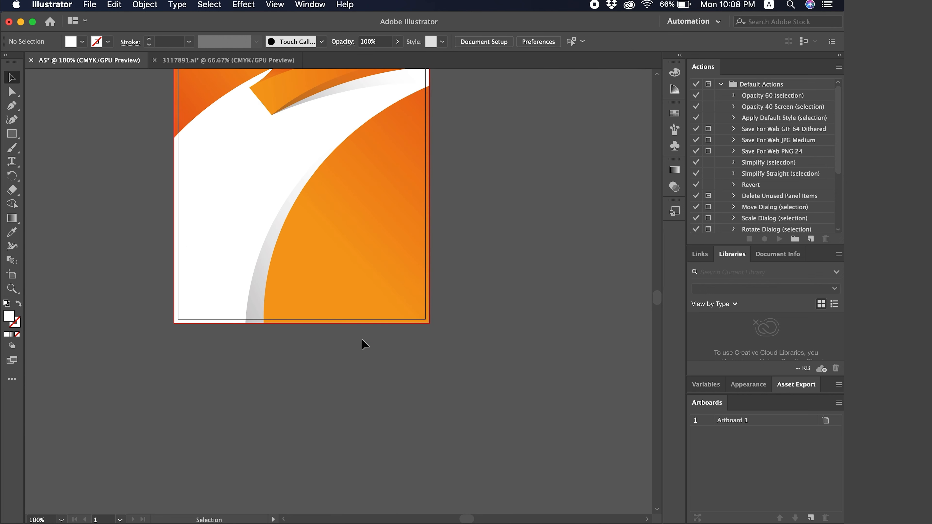
scroll(362, 339, "up", 5)
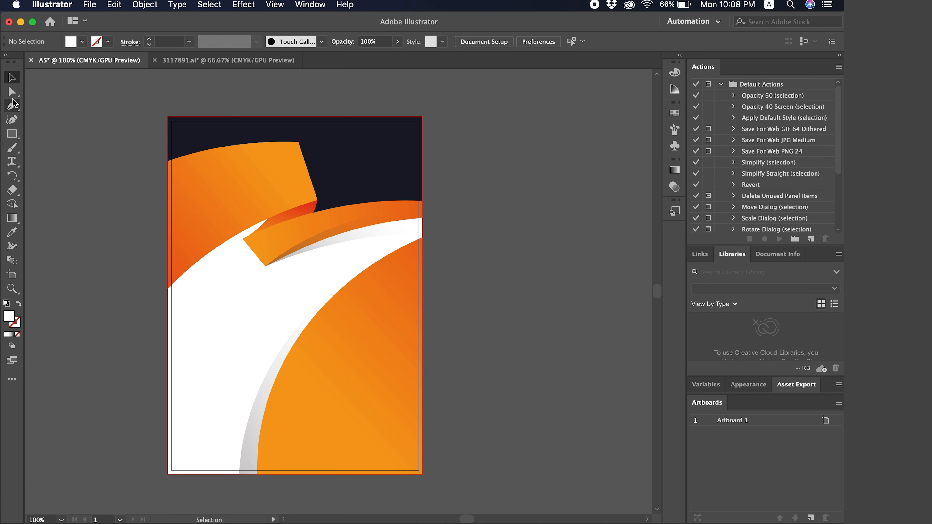
left_click_drag(12, 91, 44, 107)
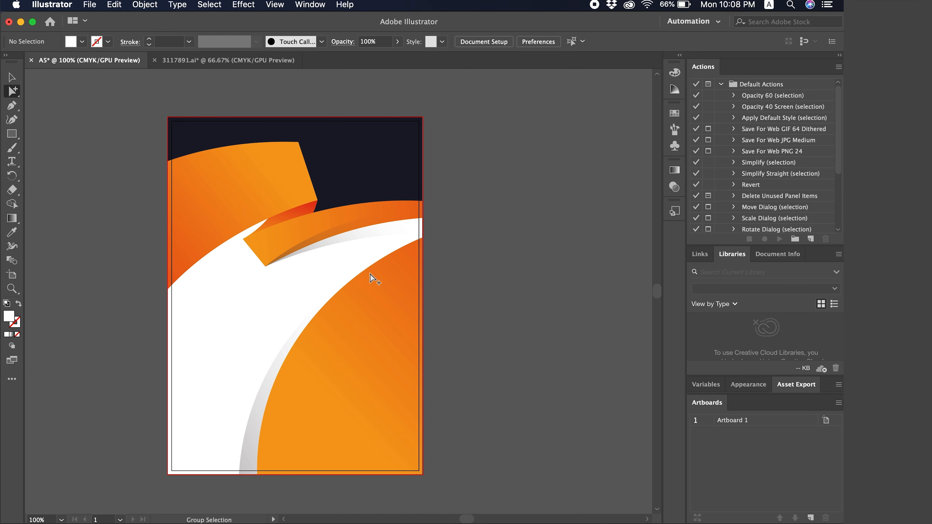
key("v")
key("super+minus")
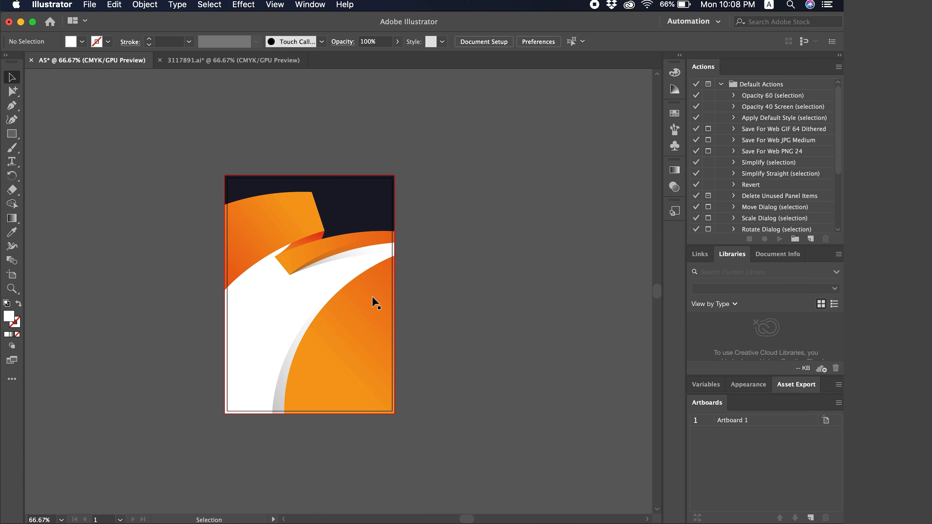
left_click(348, 384)
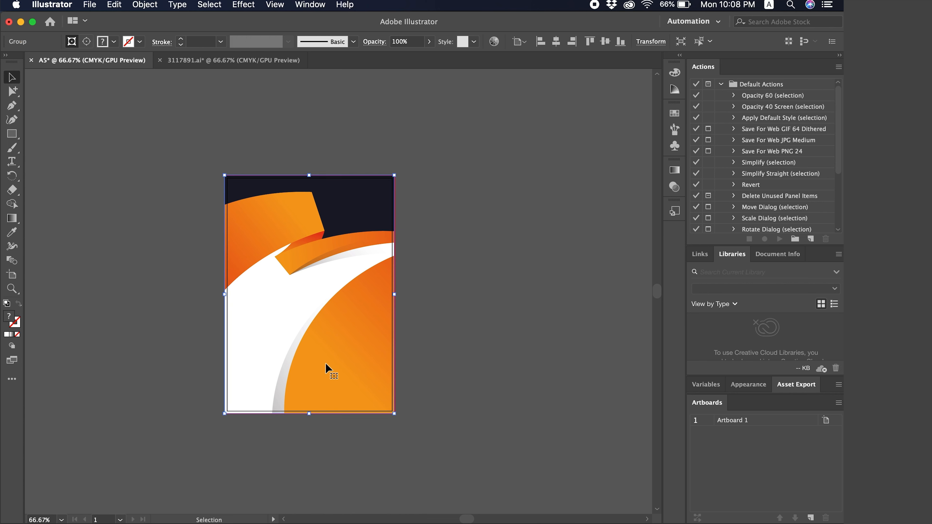
left_click_drag(325, 364, 519, 367)
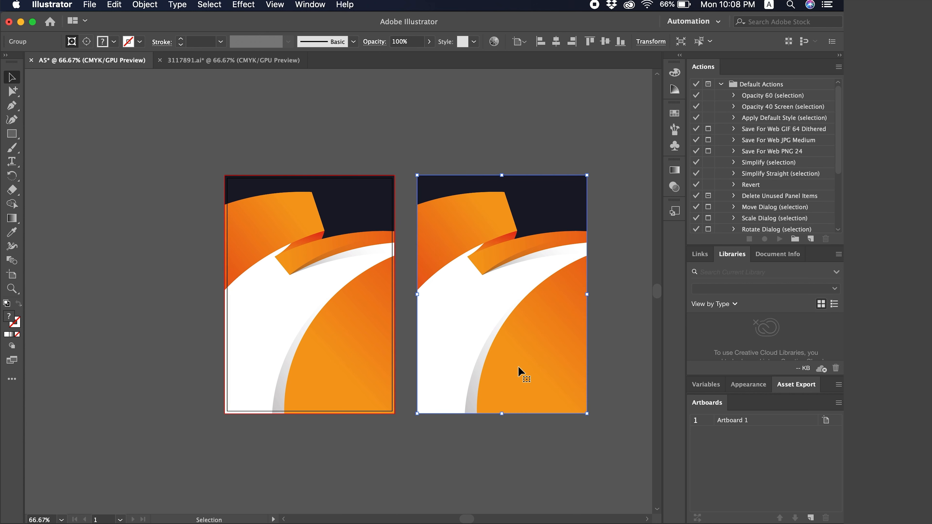
left_click(489, 169)
- Delete the large orange band at the upper left of the artboard's background using the Group Selection tool
left_click(10, 88)
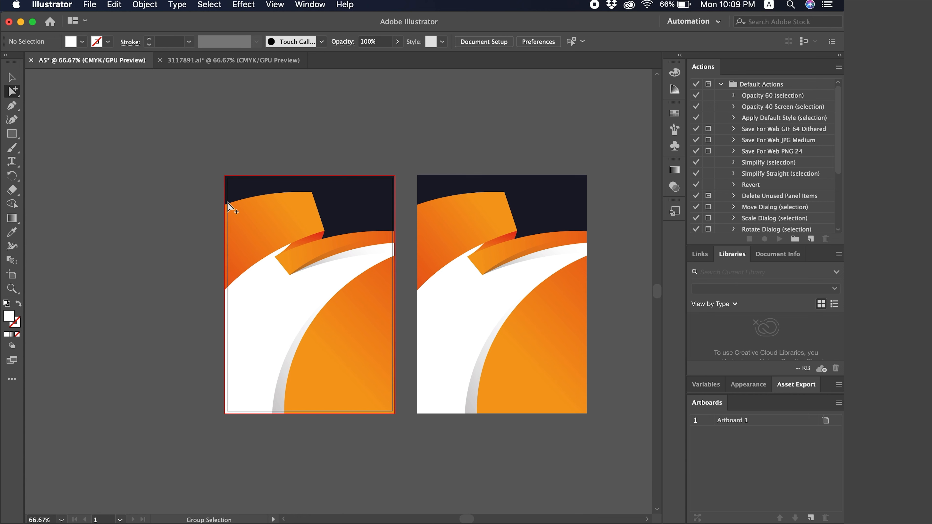
left_click(286, 234)
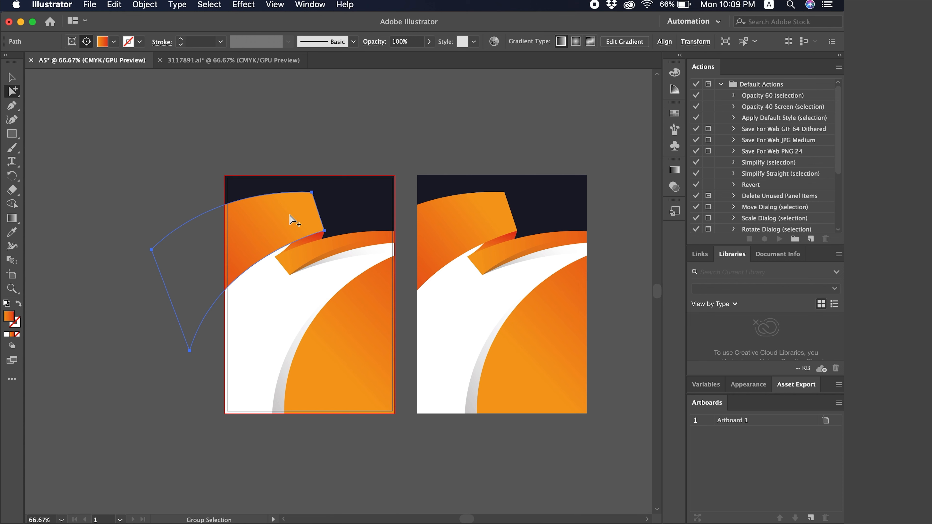
key("Delete")
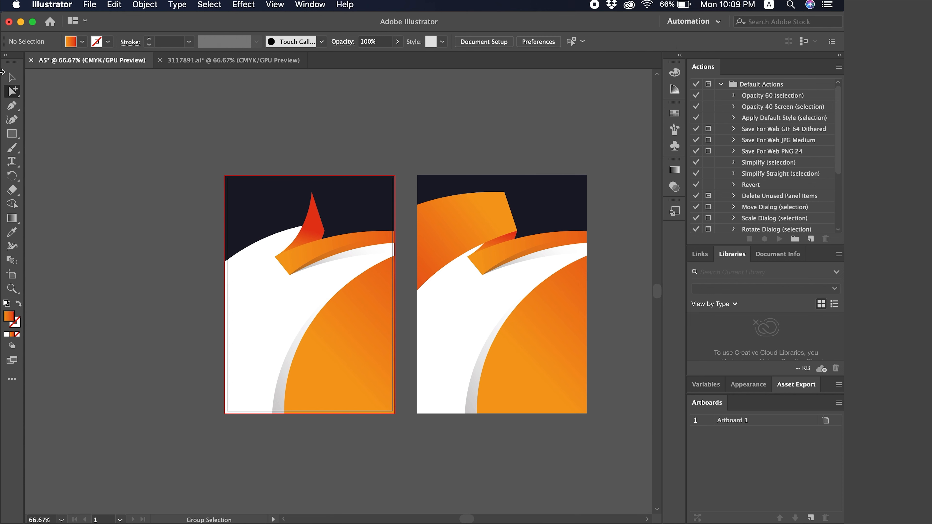
- Try deleting the narrow orange ribbon across the artboard's background with the Group Selection tool, and undo the deletion
left_click_drag(13, 91, 67, 110)
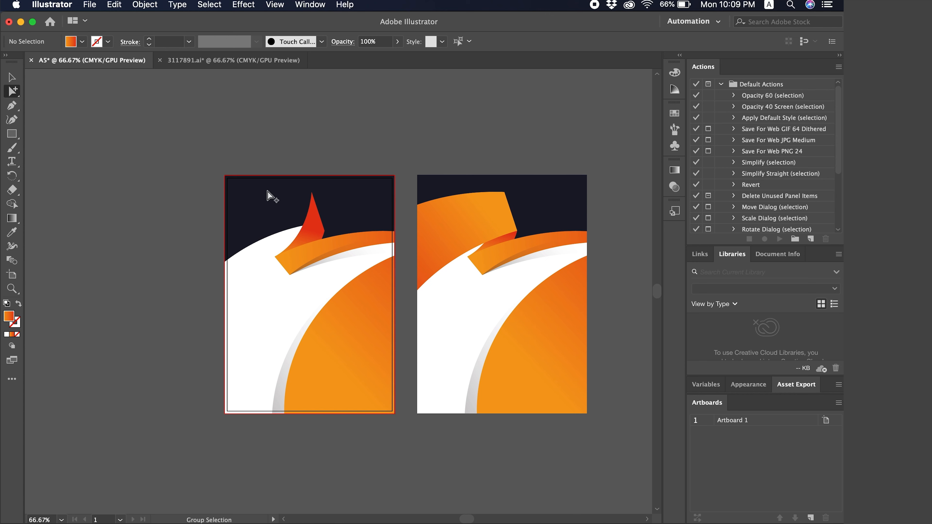
left_click(332, 247)
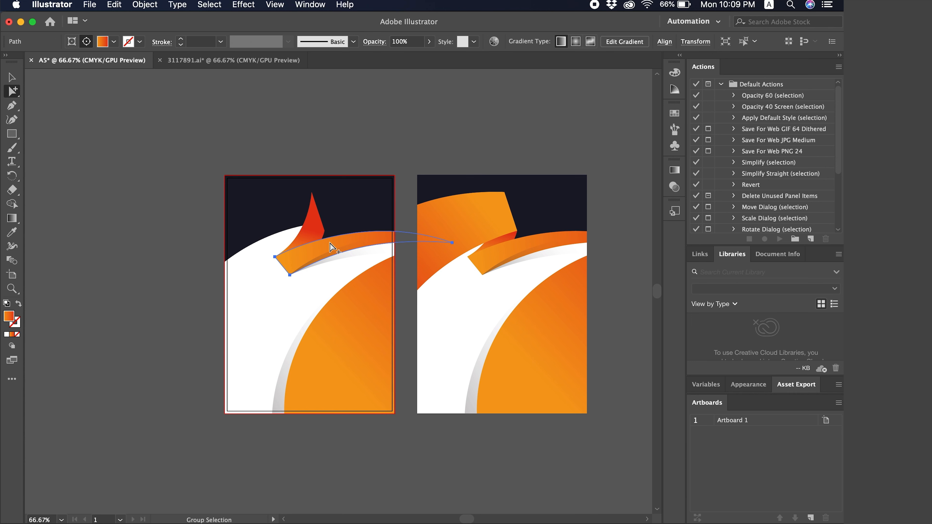
key("Delete")
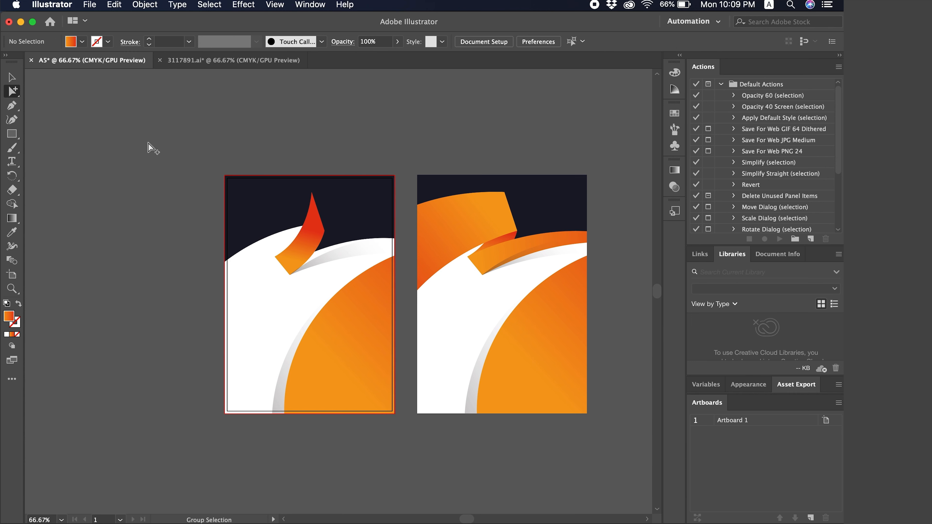
key("super+z")
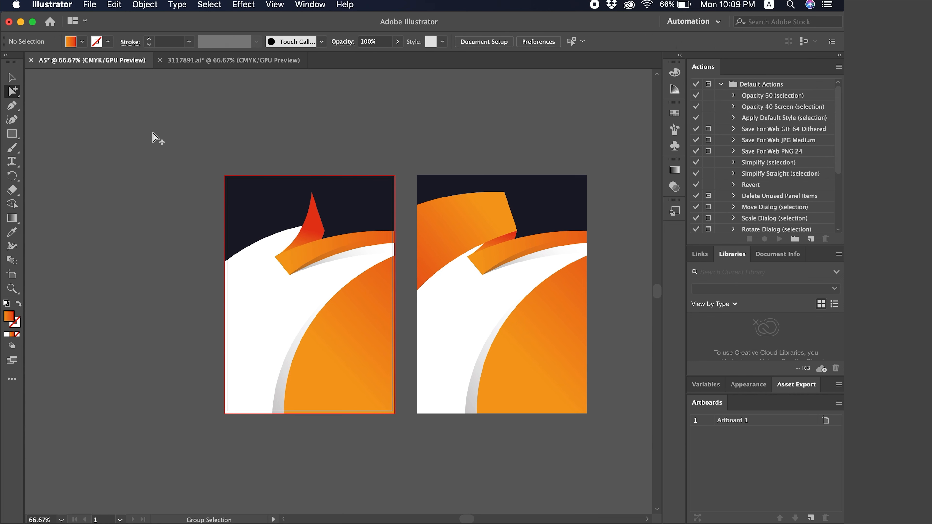
- Select the red-orange fold piece and the ribbon's shadow shapes, excluding the narrow orange ribbon, and cut them from the artboard's background
key("super+1")
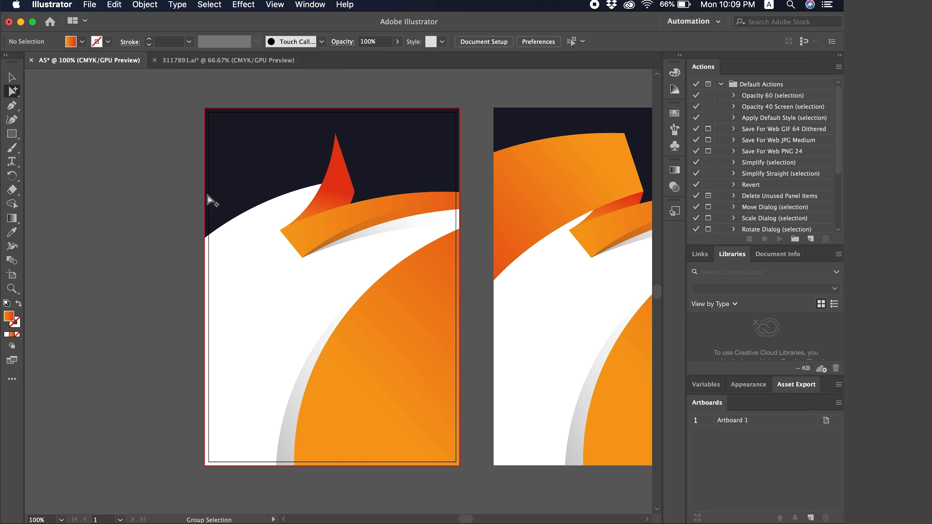
left_click(335, 232)
left_click(358, 232)
left_click(332, 186)
left_click(369, 236)
left_click(369, 235)
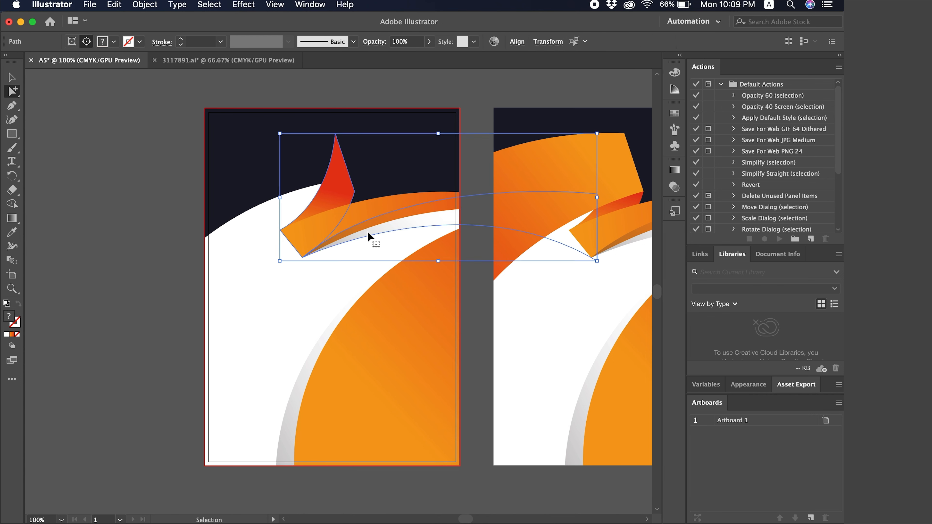
key("Delete")
left_click(370, 220, "shift")
key("super+z")
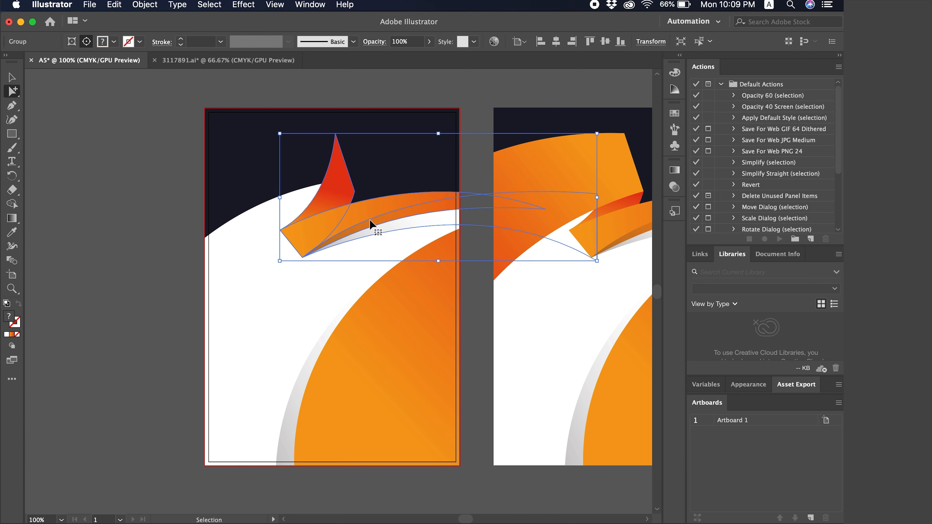
left_click(370, 208, "shift")
key("super+x")
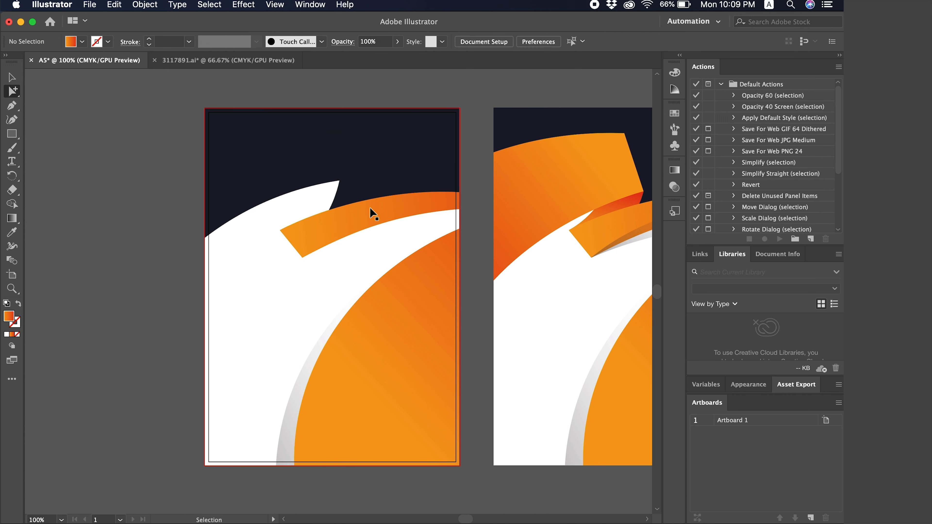
key("super+z")
key("Delete")
- Paste the cut fold and shadow shapes on the empty canvas left of the artboard, move them farther out, and deselect them
scroll(378, 220, "left", 8)
key("super+v")
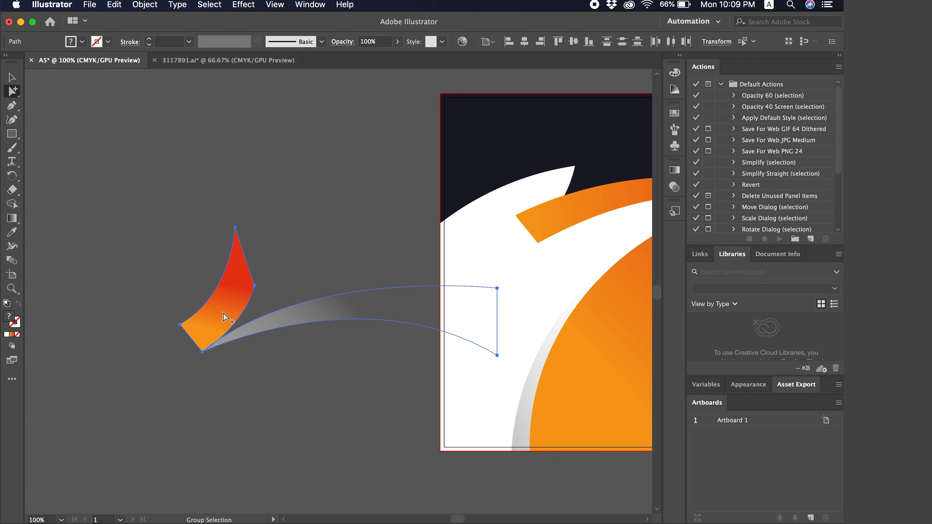
left_click_drag(223, 316, 111, 267)
left_click(220, 375)
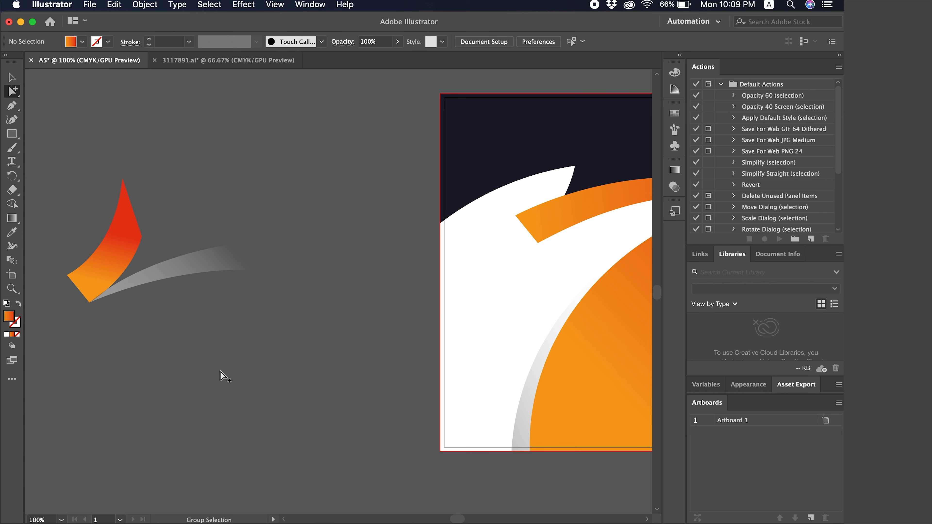
scroll(220, 376, "right", 2)
key("super+minus")
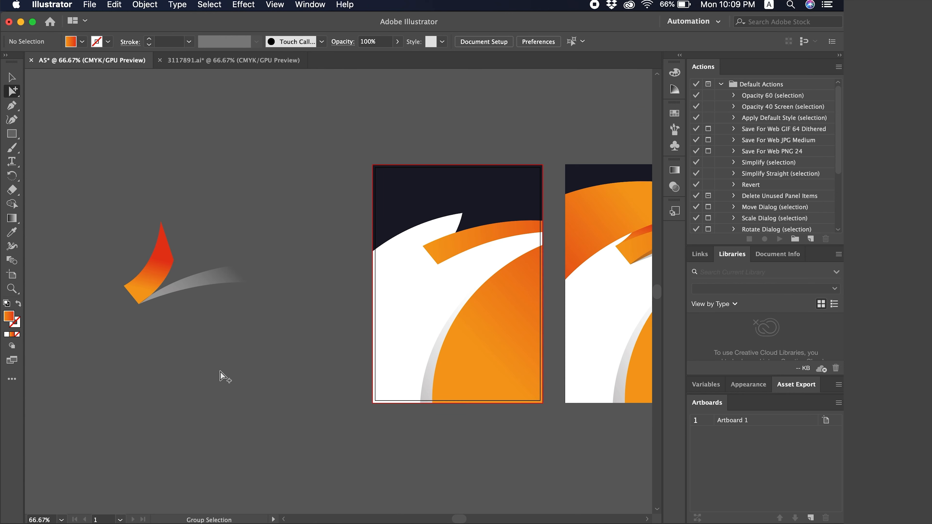
- Undo moving the red-orange fold and shadow shapes off the artboard, and delete them from the background
key("super+z")
key("super+z")
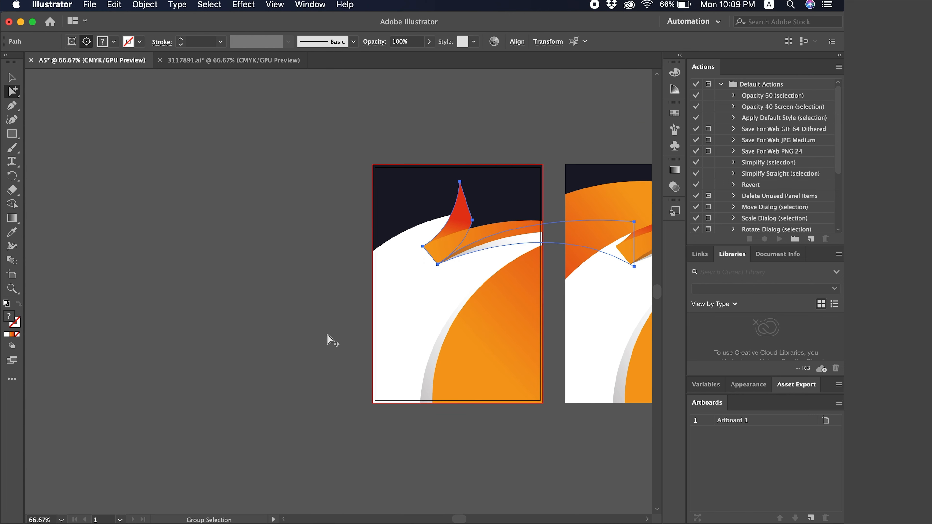
key("Delete")
left_click(345, 336)
- Delete the narrow orange ribbon and the dark navy shape from the artboard's background with the Group Selection tool
left_click(468, 239)
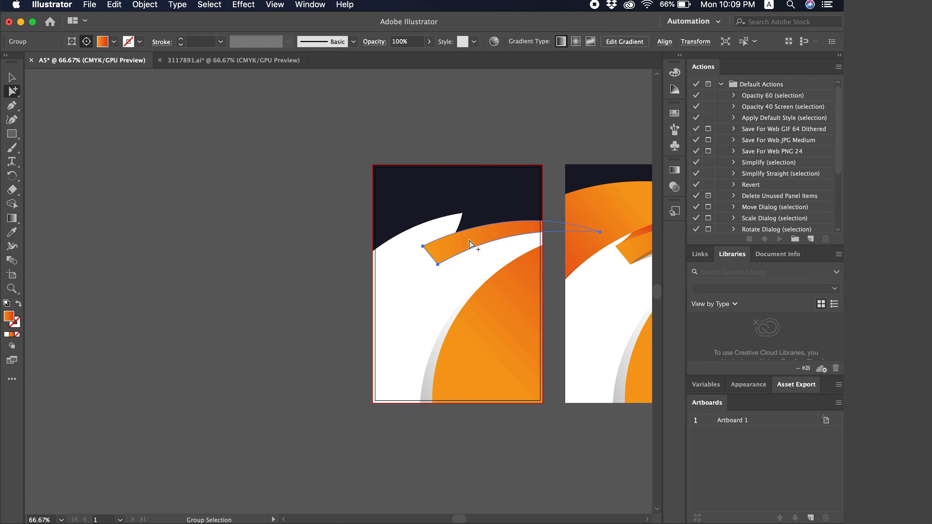
key("Delete")
left_click(489, 226)
key("Delete")
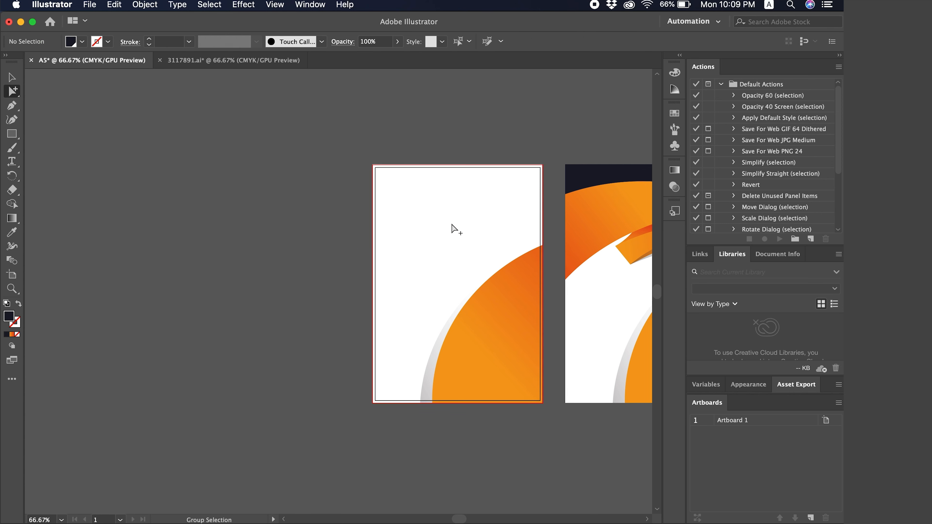
- Scale the remaining orange curve group down into the artboard's lower-right corner, keeping it aligned to the bleed edges
scroll(453, 229, "right", 5)
scroll(454, 228, "down", 1)
key("v")
left_click(259, 322)
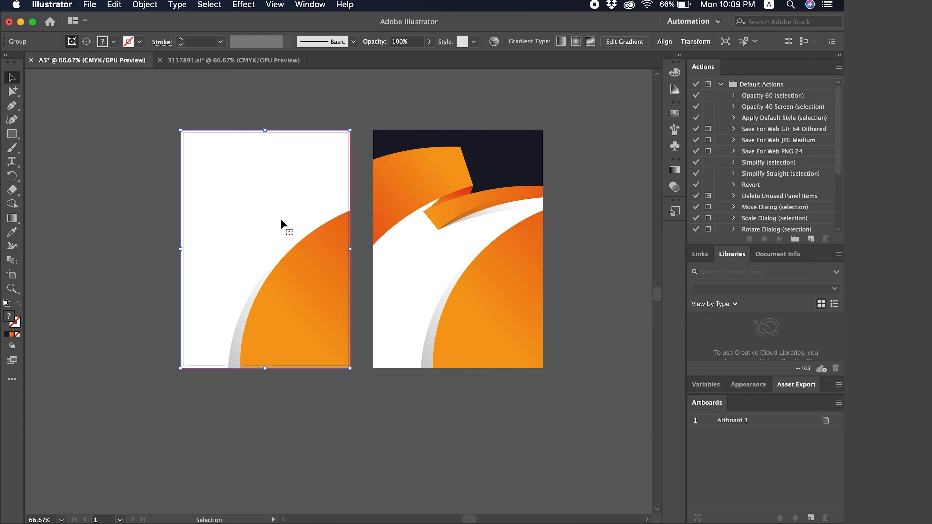
left_click_drag(180, 131, 259, 195)
left_click(287, 206)
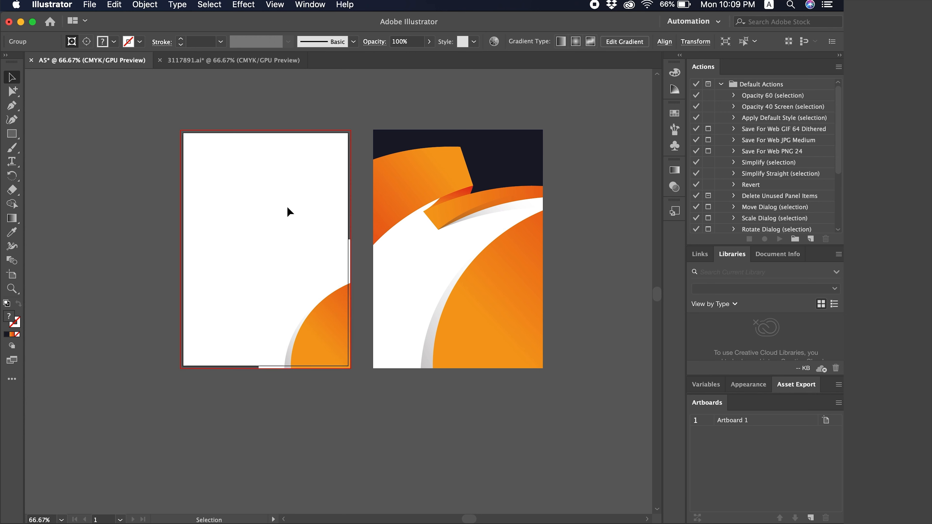
key("super+equal")
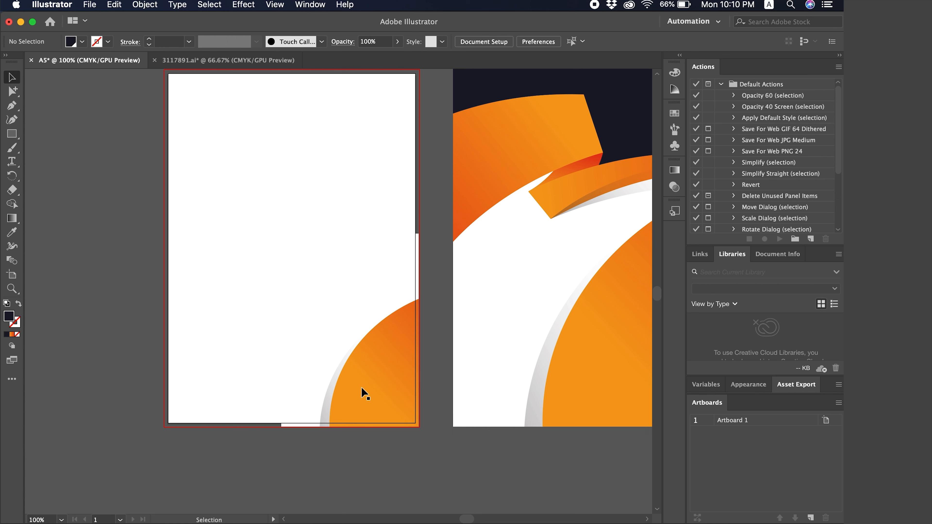
left_click(361, 387)
mouse_move(281, 234)
left_mouse_down()
mouse_move(264, 215)
mouse_move(288, 230)
left_mouse_up()
left_click(198, 222)
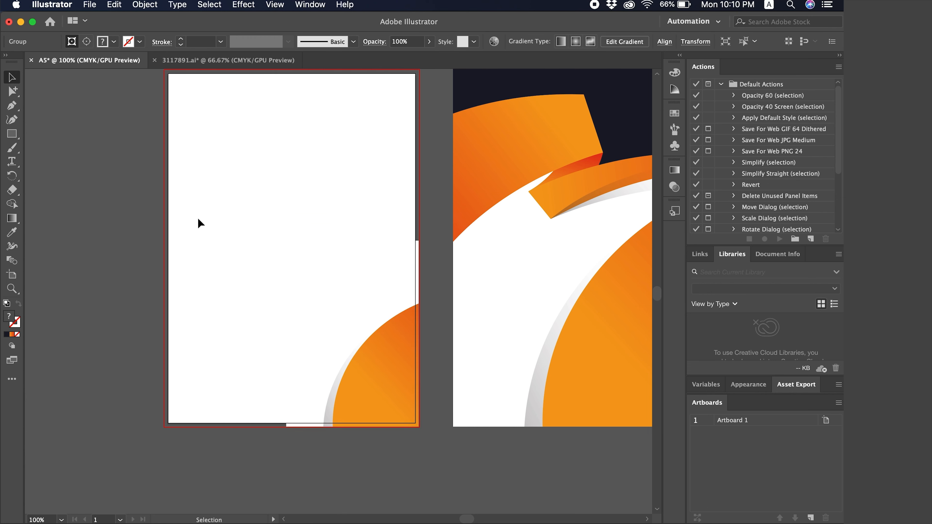
- Duplicate the orange corner group, rotate the copy half a turn, and place it in the artboard's upper-left corner
scroll(322, 314, "up", 2)
left_click(405, 430)
left_click_drag(410, 418, 331, 280)
left_click_drag(364, 332, 409, 155)
left_click_drag(391, 305, 377, 156)
left_click_drag(291, 162, 247, 129)
scroll(342, 269, "down", 2)
scroll(342, 269, "left", 1)
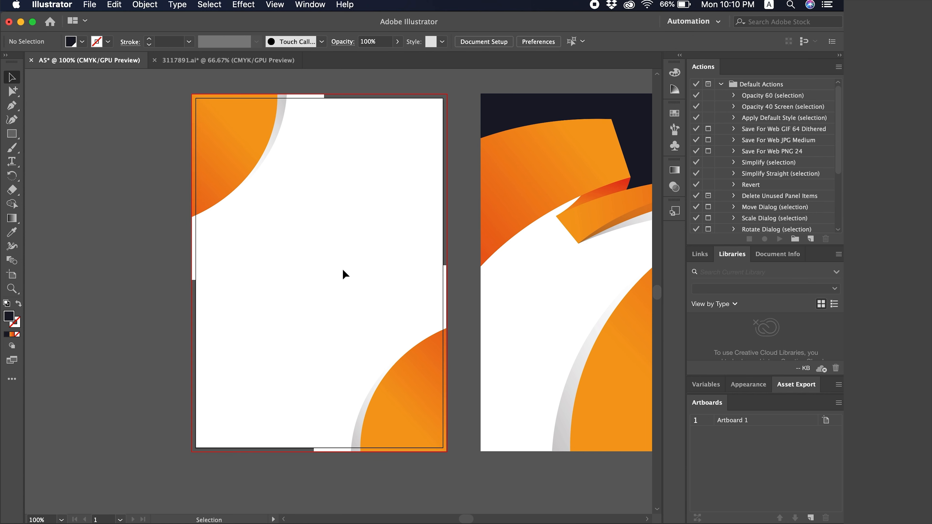
- Try reflecting the upper-left orange corner group horizontally, and restore its previous orientation
left_click_drag(16, 174, 45, 205)
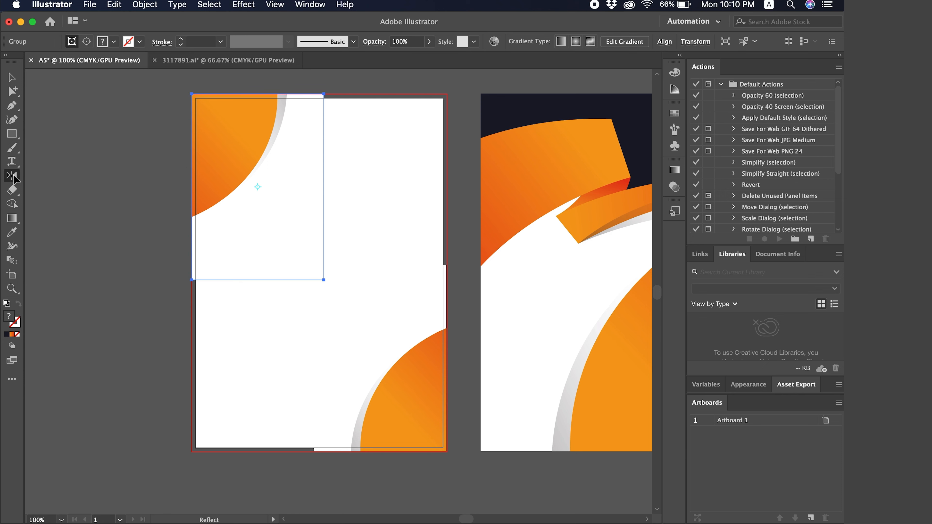
double_click(14, 177)
left_click(487, 349)
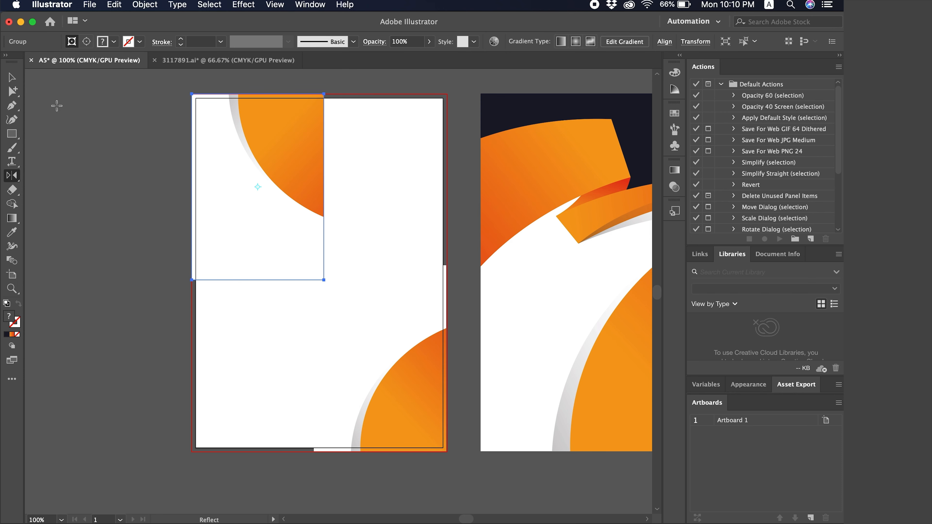
key("v")
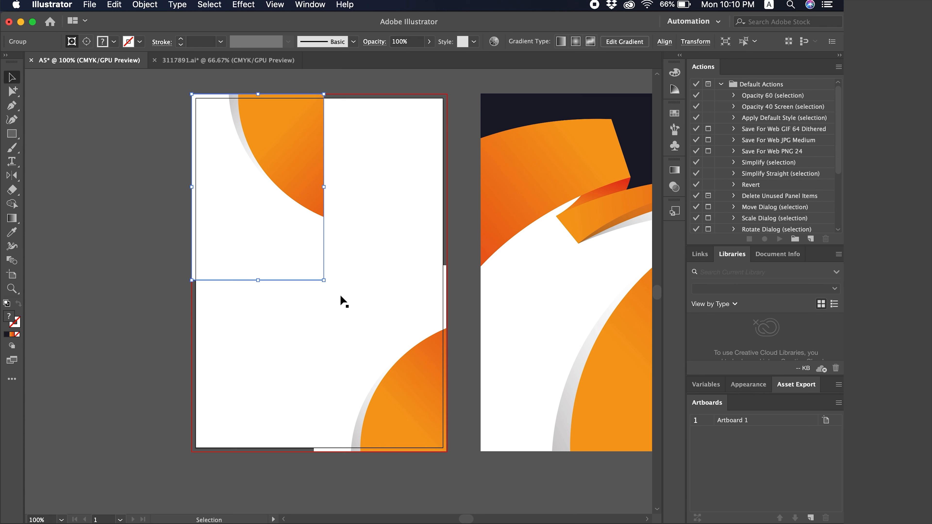
left_click_drag(327, 286, 374, 185)
key("super+z")
key("super+z")
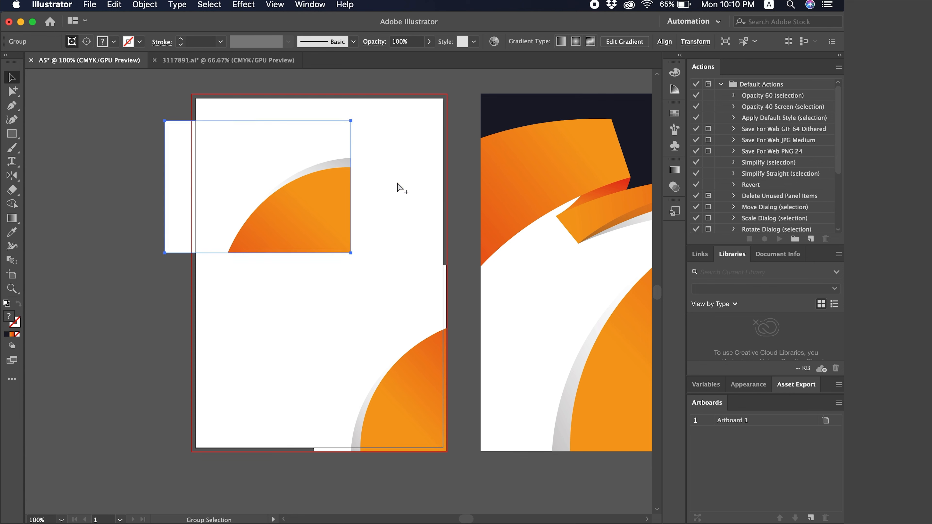
left_click(375, 189)
scroll(325, 202, "up", 2)
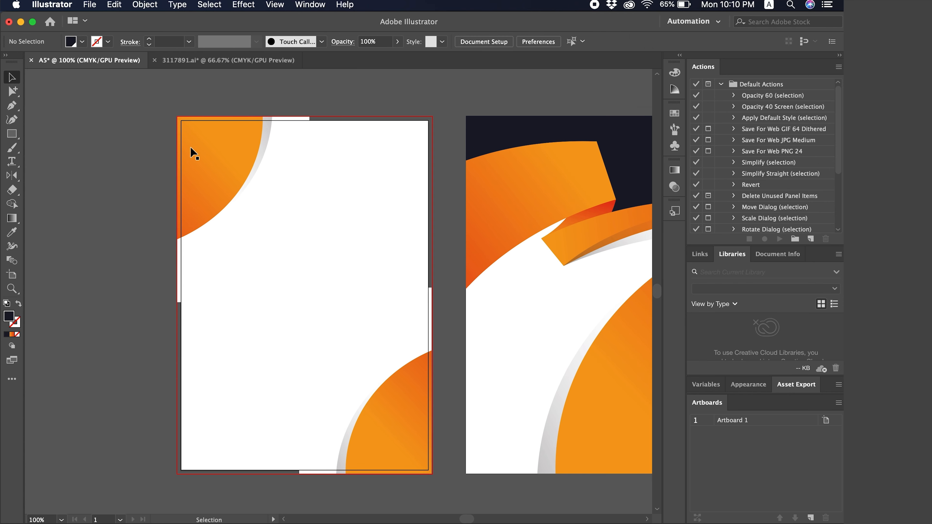
- Try deleting the orange group in the artboard's lower-right corner, and undo the deletion
left_click(207, 149)
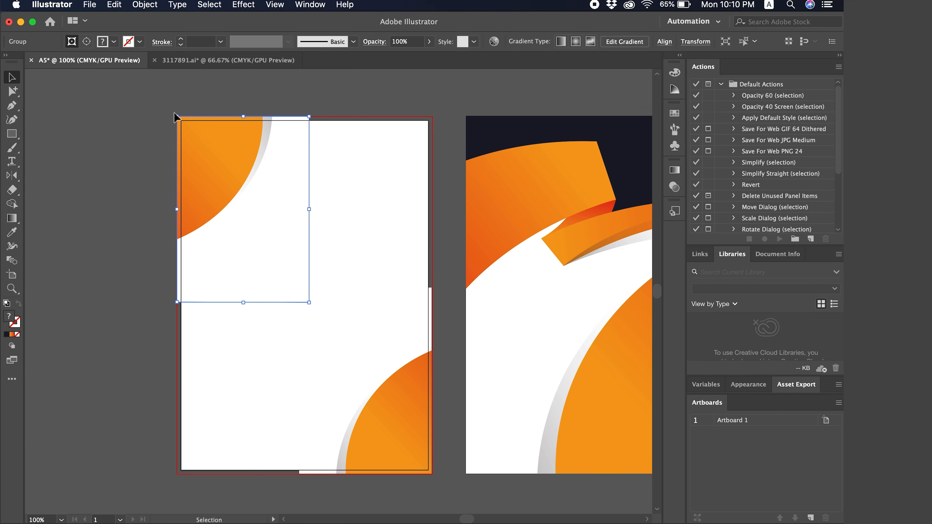
left_click(387, 382)
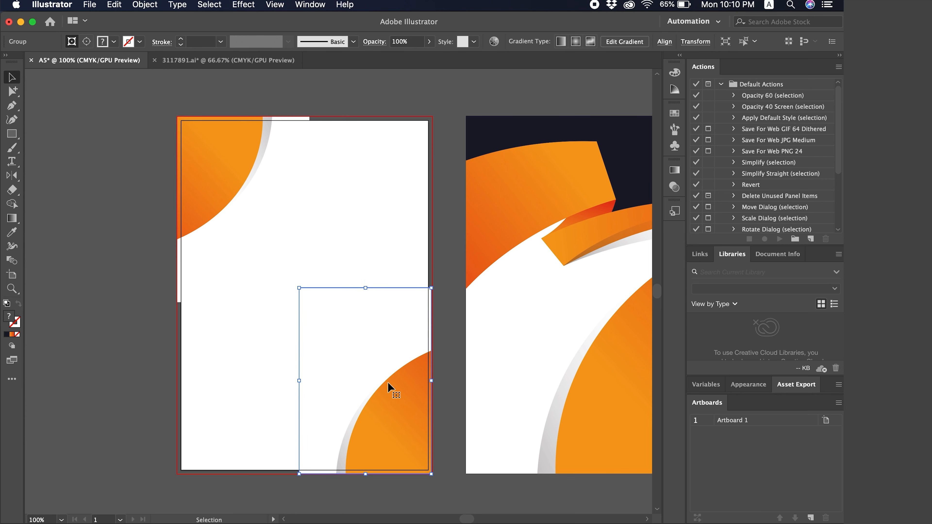
key("Delete")
key("super+z")
key("super+z")
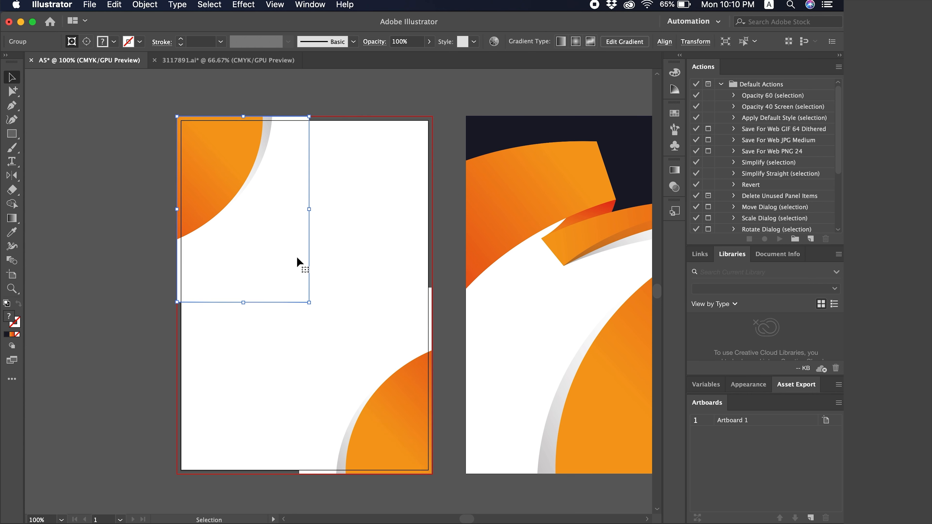
- Scale the upper-left and lower-right orange corner groups down slightly toward their corners, and clear the selection
scroll(302, 264, "down", 2)
left_click_drag(313, 275, 288, 244)
left_click(324, 289)
left_click(257, 243)
left_click(375, 349)
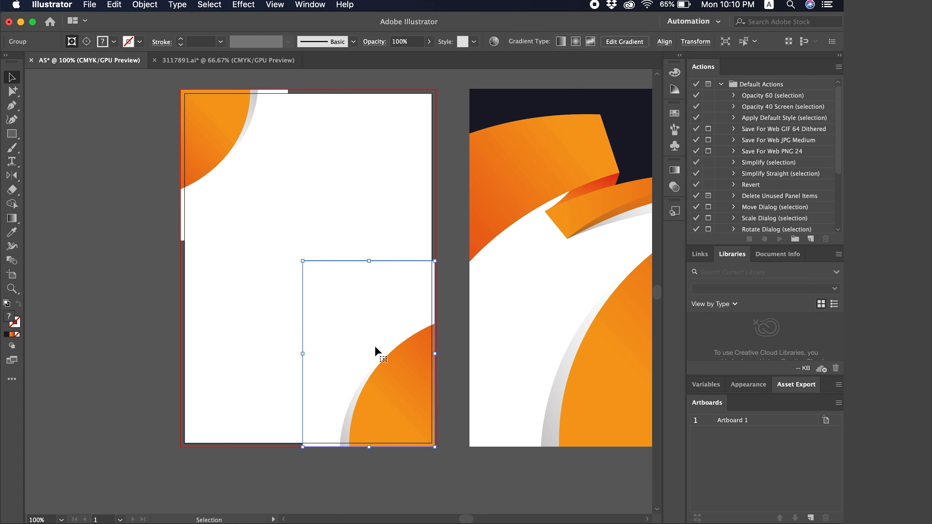
left_click_drag(309, 261, 320, 264)
scroll(480, 188, "right", 5)
left_click(490, 182)
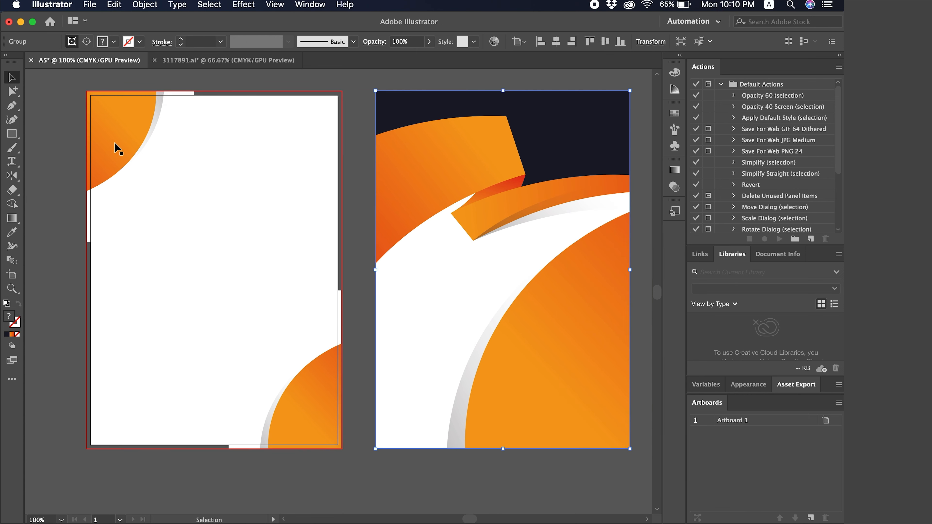
left_click(177, 225)
left_click(200, 131)
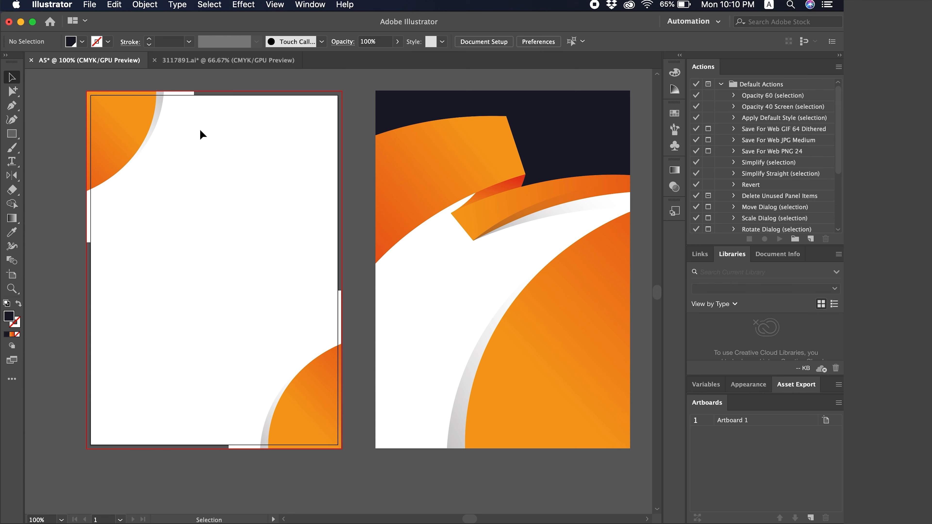
- Switch to the 3117891.ai document, move the BrandLogo group down beside the artboard, and undo cutting it
left_click(216, 60)
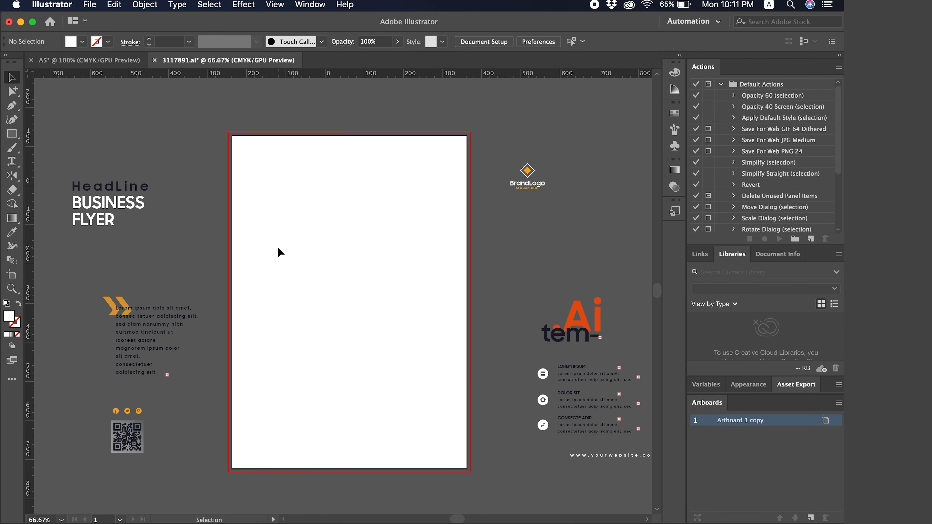
scroll(277, 247, "right", 3)
scroll(278, 247, "down", 2)
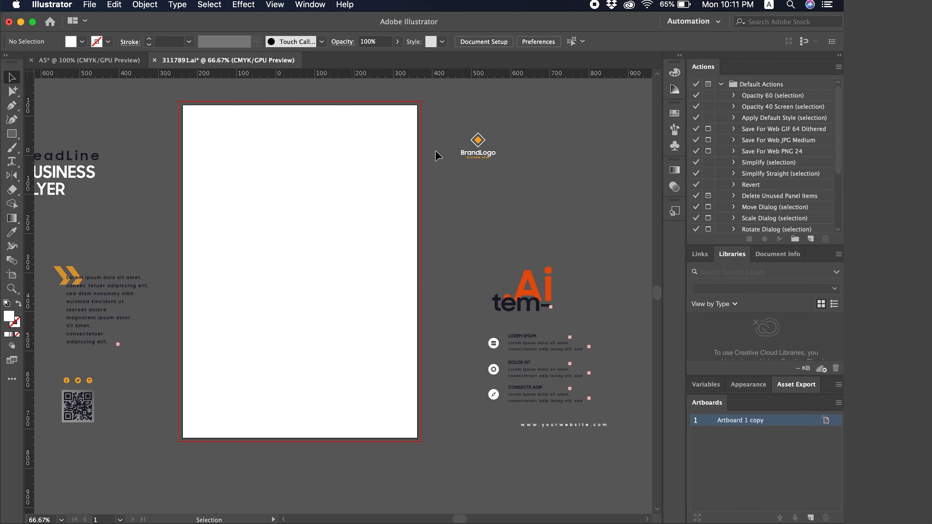
left_click(478, 144)
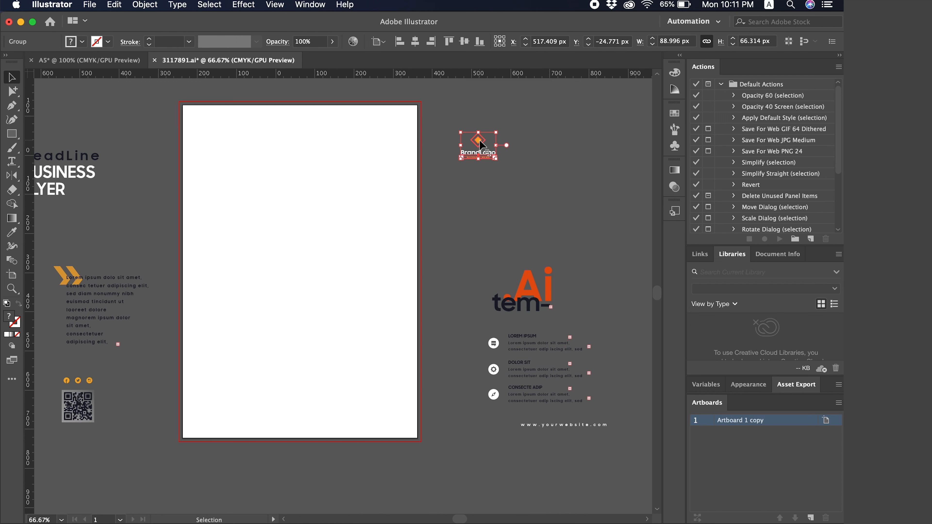
left_click_drag(478, 144, 450, 238)
key("super+x")
key("super+z")
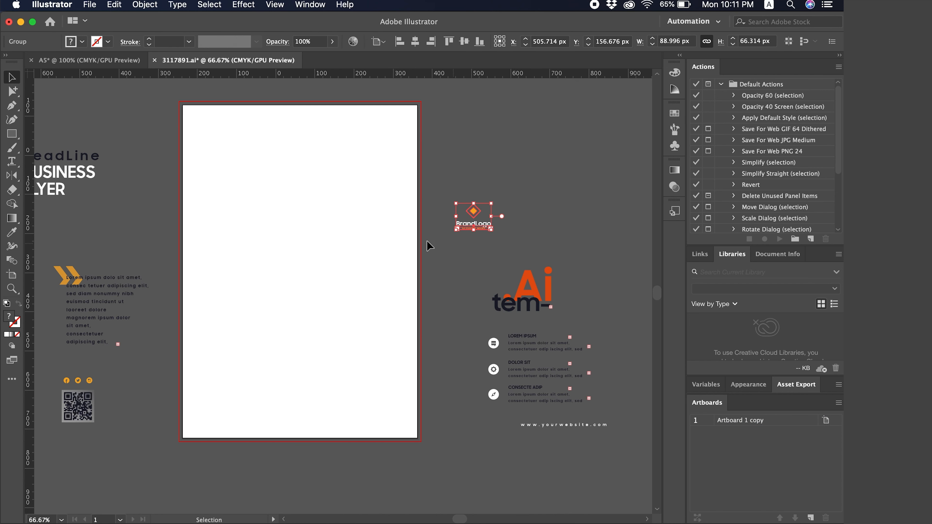
- Examine the social media icons and the QR code beside the template document's artboard
scroll(117, 373, "left", 4)
key("super+plus")
key("super+plus")
key("super+plus")
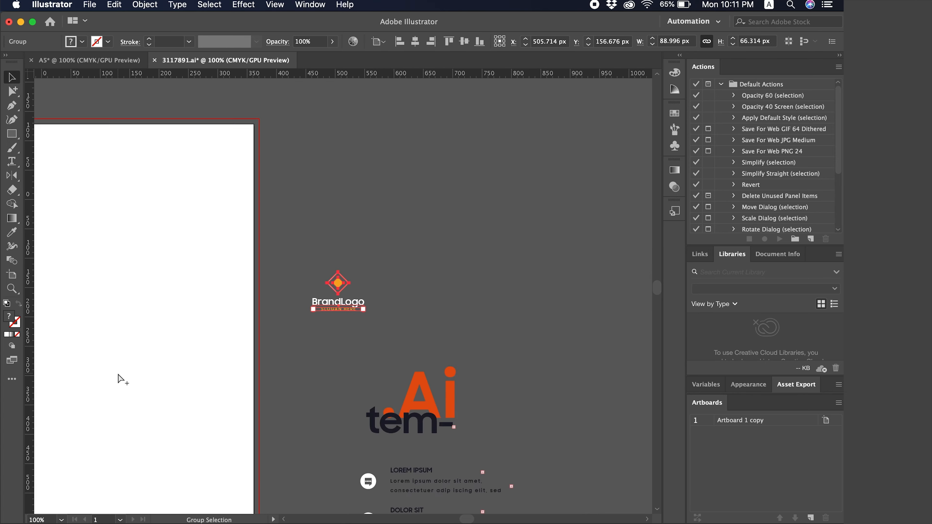
scroll(117, 373, "left", 8)
scroll(117, 373, "left", 10)
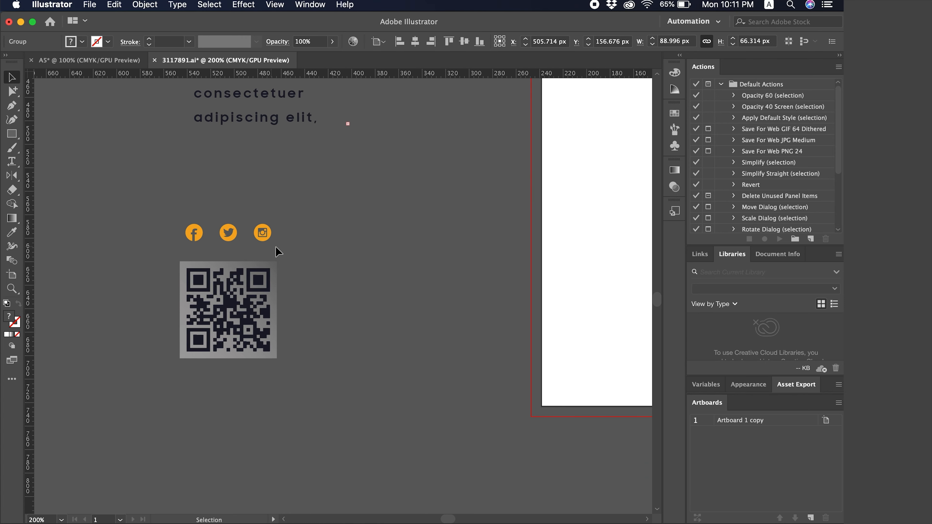
scroll(408, 259, "right", 5)
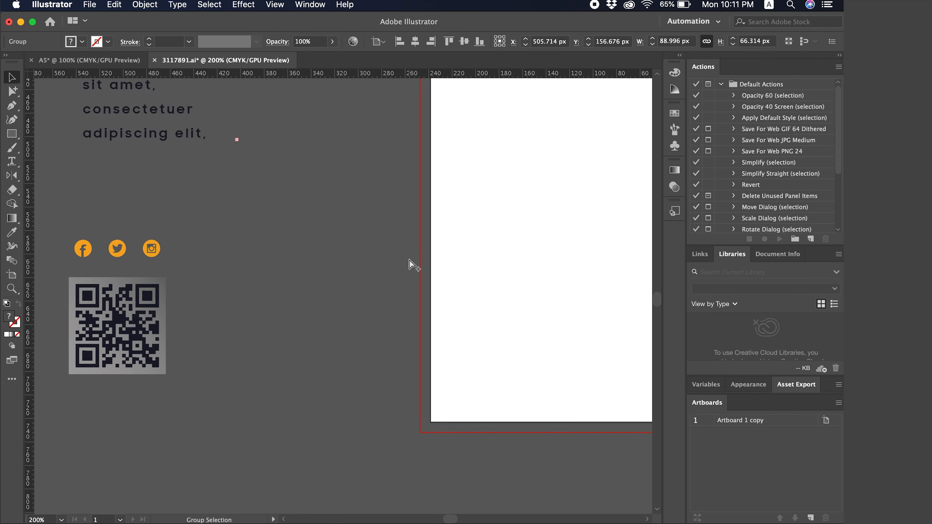
key("super+minus")
key("super+minus")
key("super+minus")
- Cut the BrandLogo group from 3117891.ai and paste it onto the artboard of the A5 document
left_click(379, 243)
left_click_drag(372, 252, 312, 320)
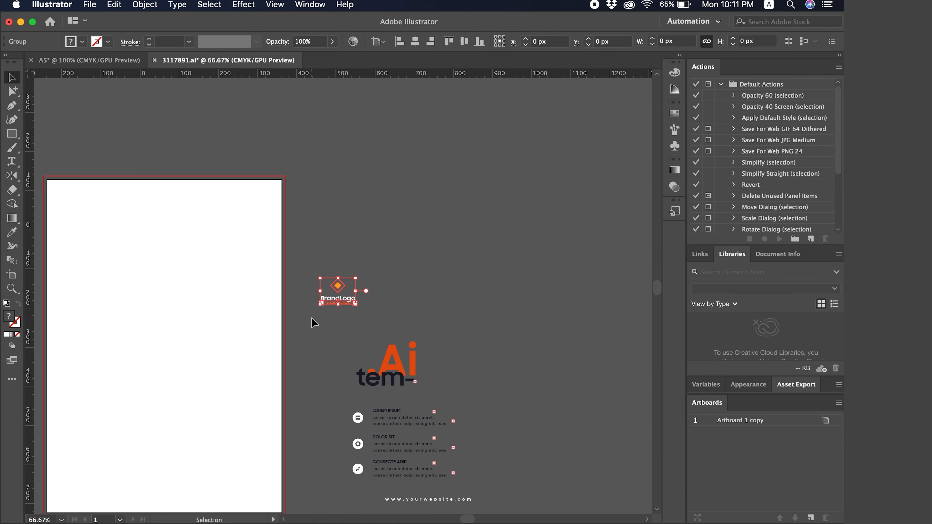
key("Delete")
left_click(121, 61)
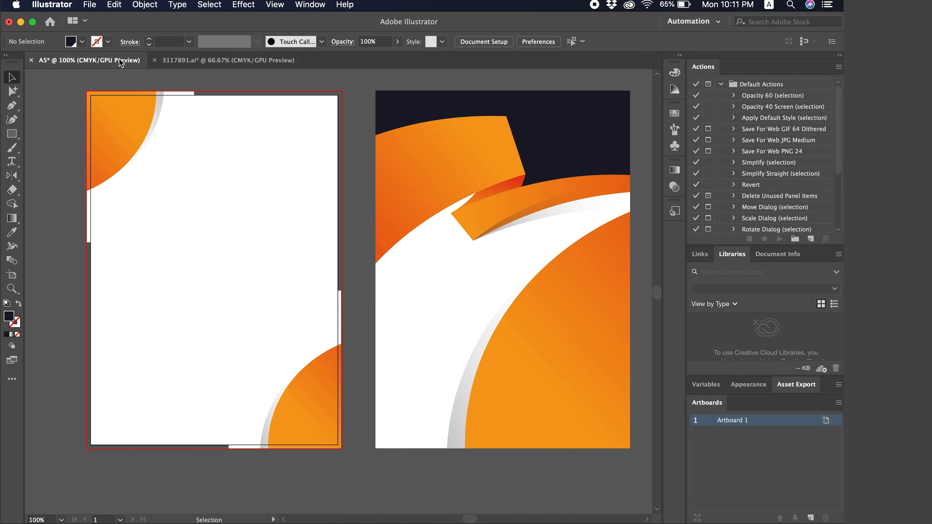
left_click(319, 281)
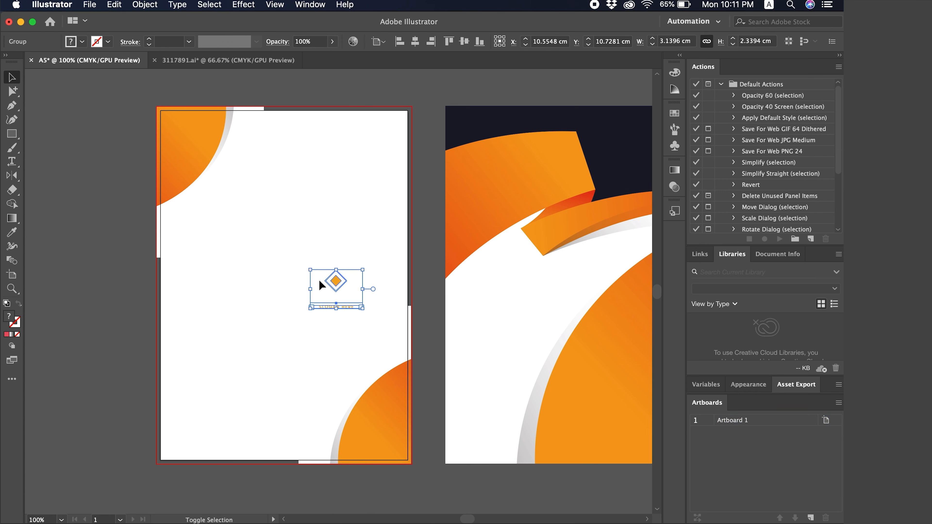
- Place the logo on the upper-left orange corner shape and resize it to about 2.56 cm wide by 1.91 cm high
left_click_drag(310, 270, 169, 114)
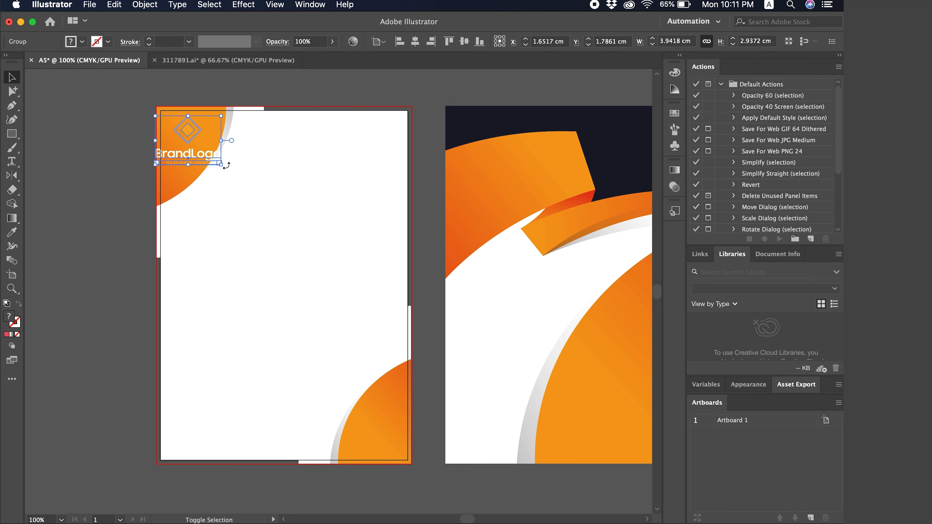
left_click_drag(223, 166, 207, 119)
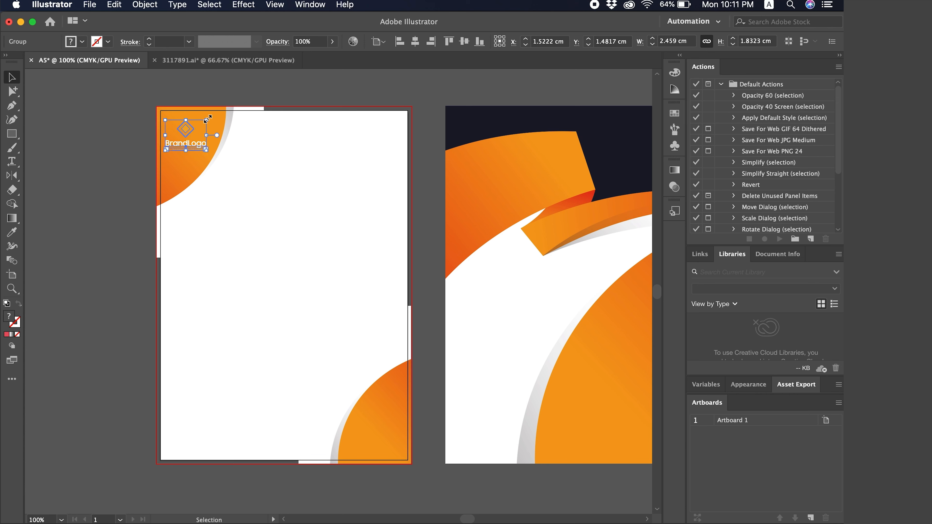
left_click(307, 106)
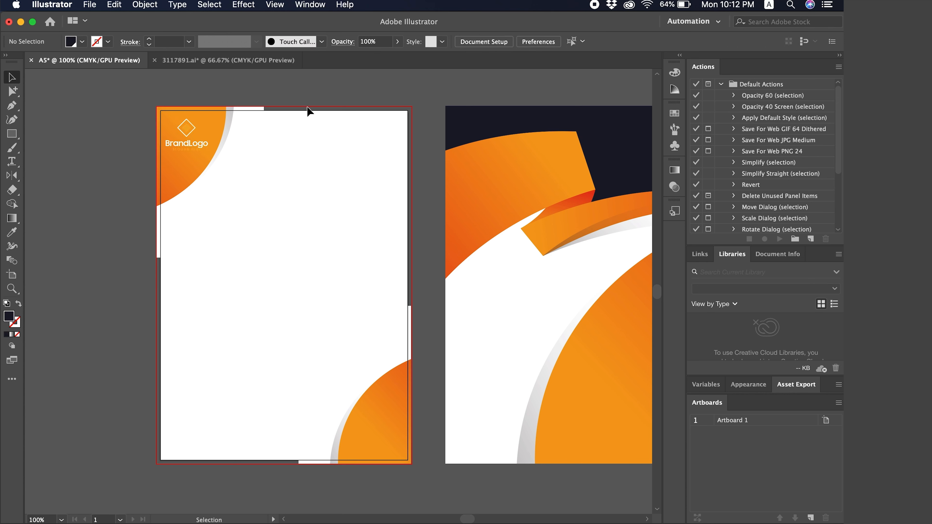
- Recolour only the BrandLogo wordmark inside the logo group to black
left_click(190, 137)
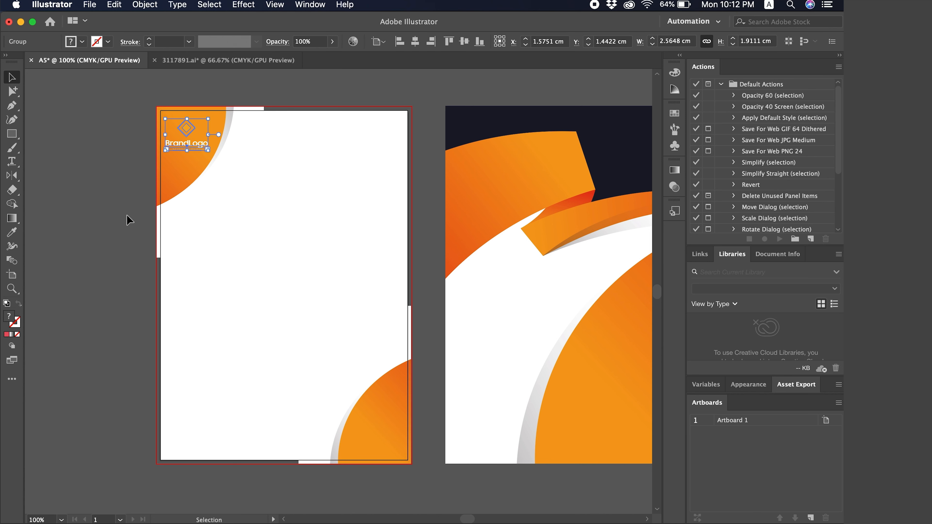
key("super+equal")
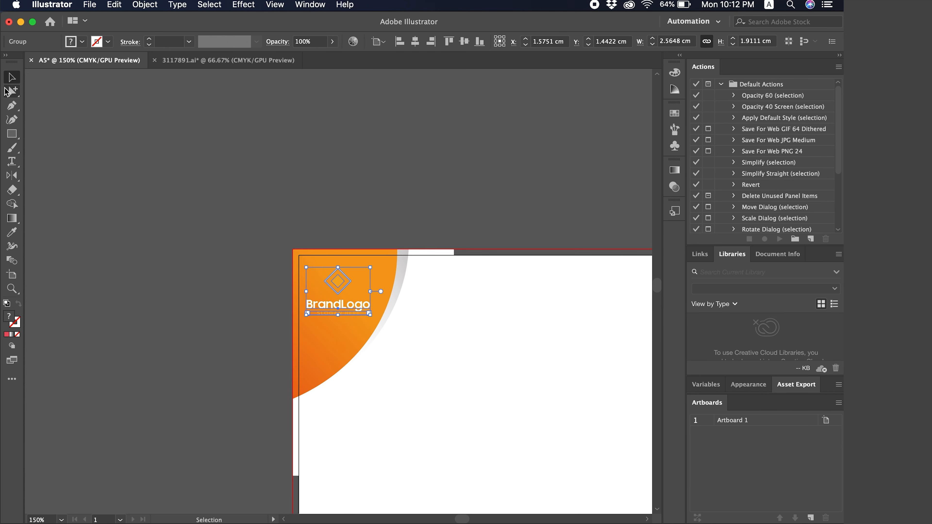
left_click(11, 91)
left_click(183, 160)
left_click(312, 309)
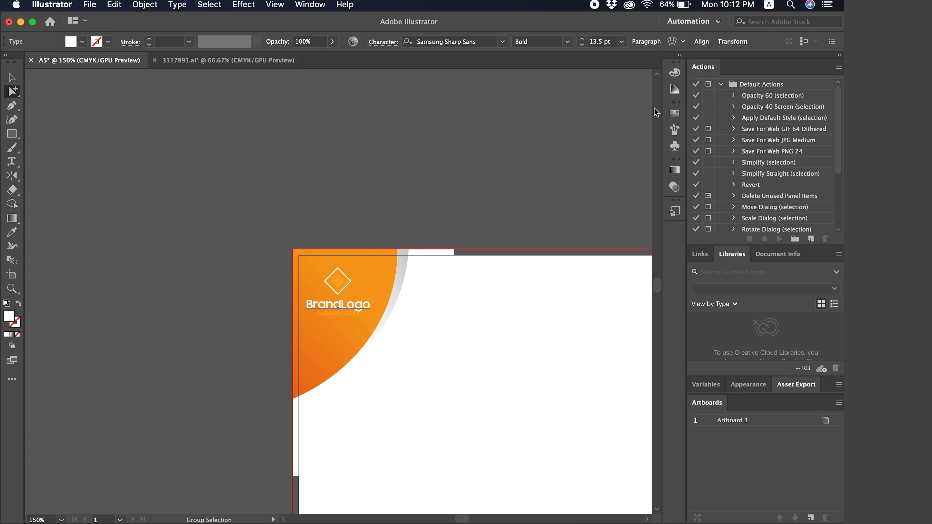
left_click(675, 77)
left_click(534, 146)
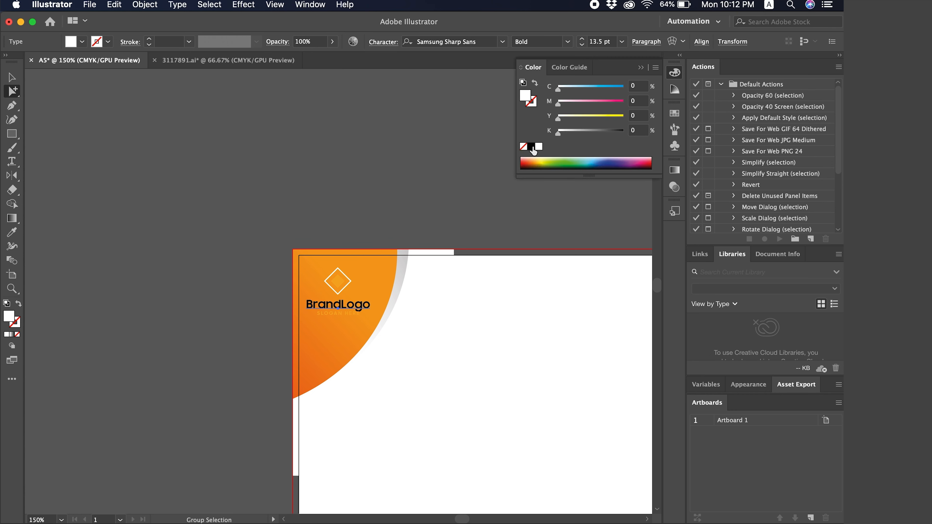
left_click(347, 210)
- Fill the narrow bar behind the logo's slogan with orange (C 4.71, M 59.61, Y 100, K 0.39)
left_click(332, 319)
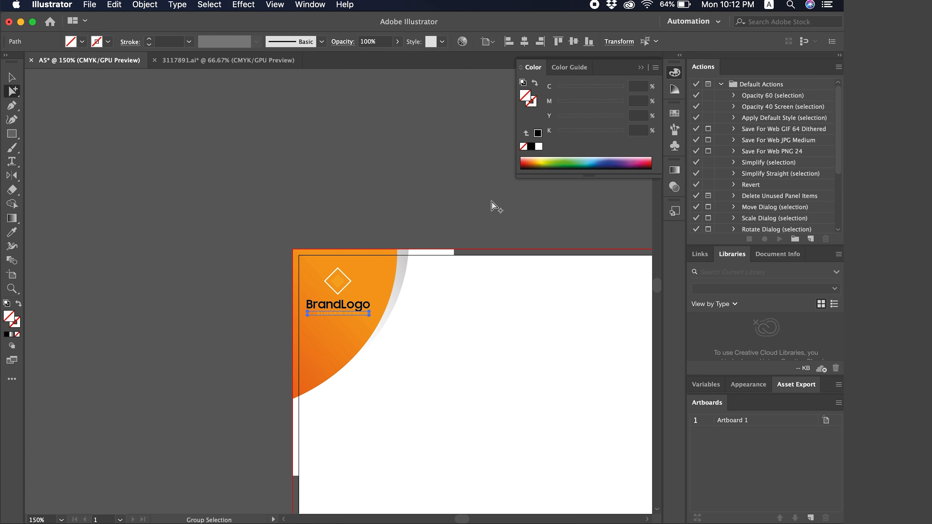
left_click(536, 158)
left_click(318, 167)
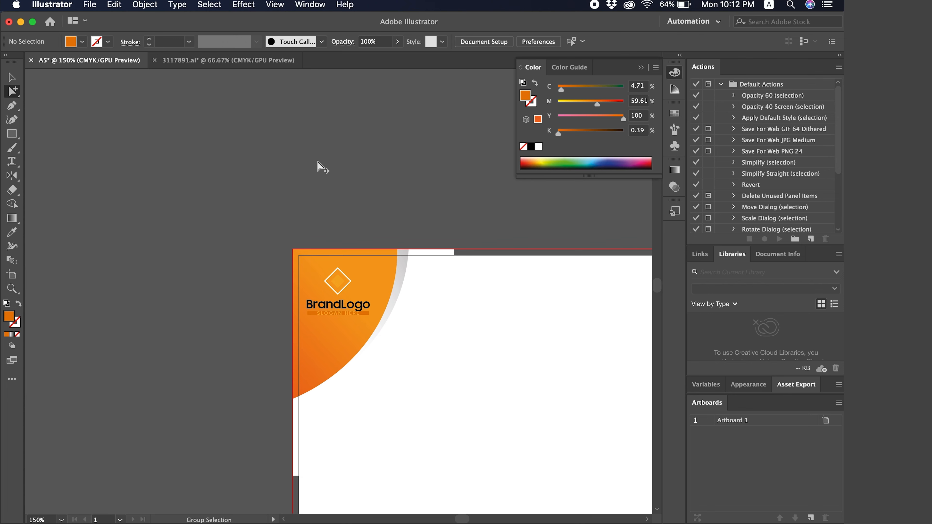
- Examine the recoloured logo and slogan bar up close and on the whole artboard
scroll(294, 177, "down", 5)
scroll(293, 177, "right", 2)
key("super+equal")
key("super+equal")
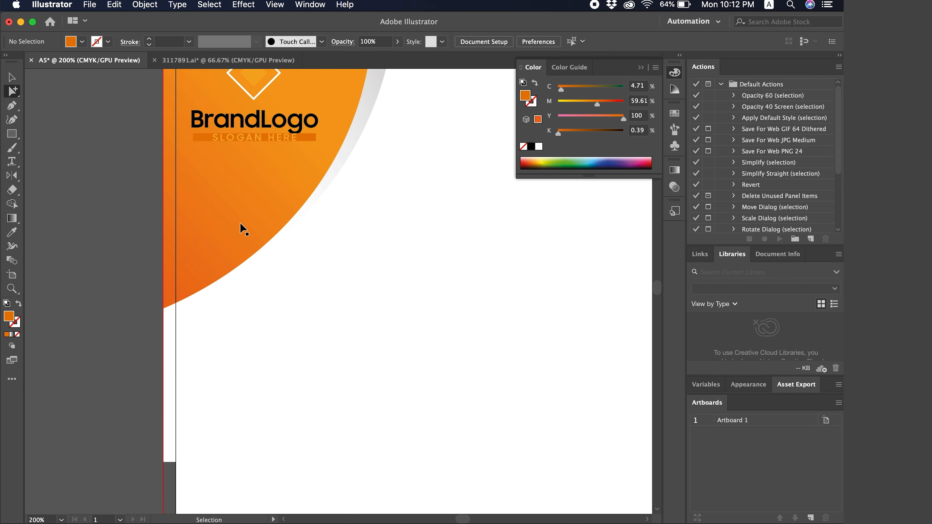
key("super+minus")
key("super+minus")
key("super+minus")
key("Tab")
scroll(231, 250, "down", 3)
scroll(231, 250, "right", 6)
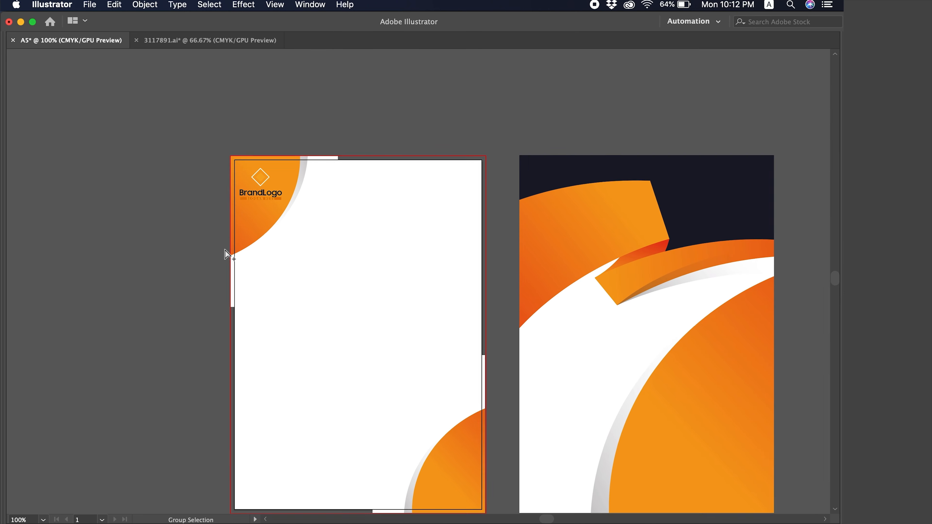
key("Tab")
scroll(256, 205, "up", 1)
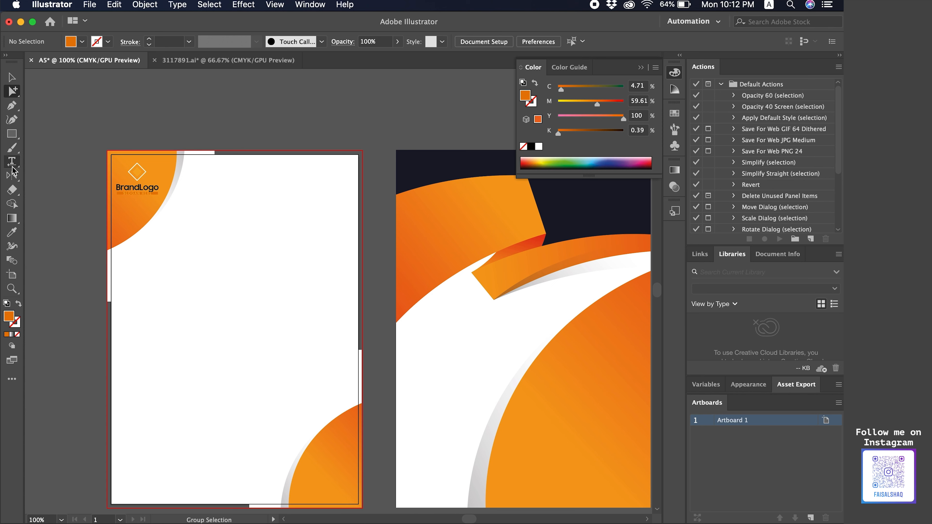
- Add a point text reading "شرك فلسطين للمعدات الصتاعية" above the artboard
key("t")
left_click(289, 106)
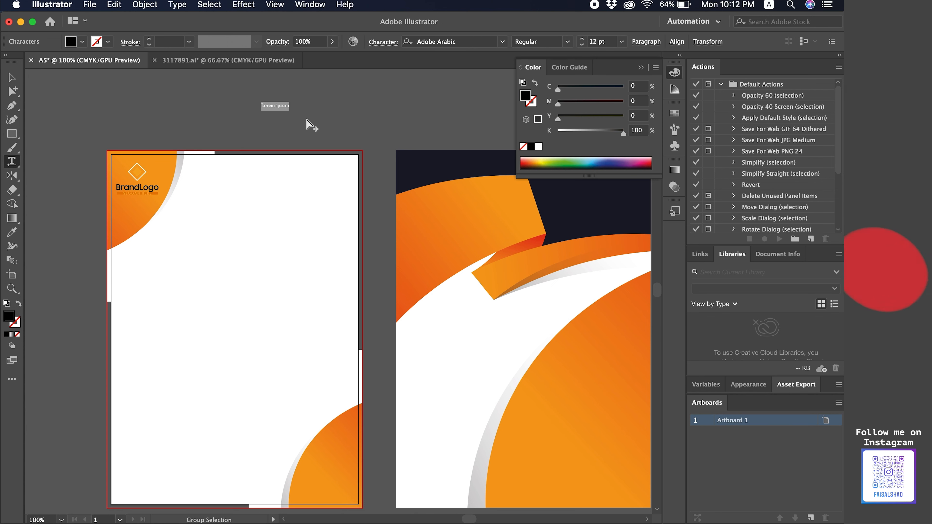
key("ctrl+space")
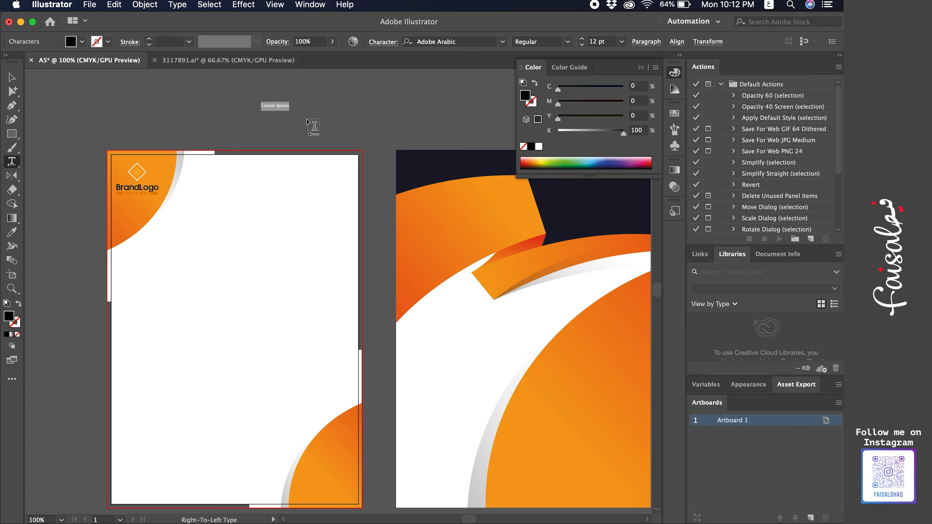
type("شرك فلسطين للمعدات الصناعية")
left_click(11, 77)
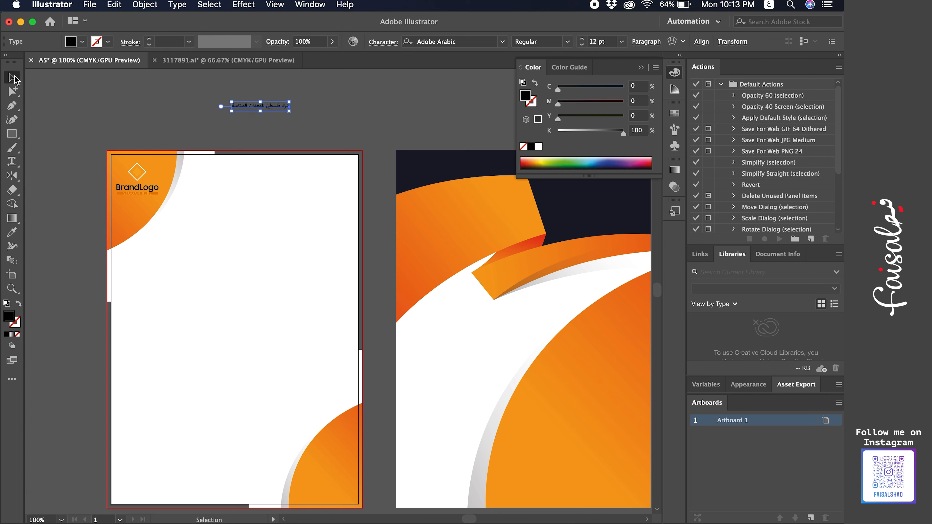
- Enlarge the Arabic company name to about 48.82 pt and move it down beside the logo
left_click_drag(231, 114, 78, 146)
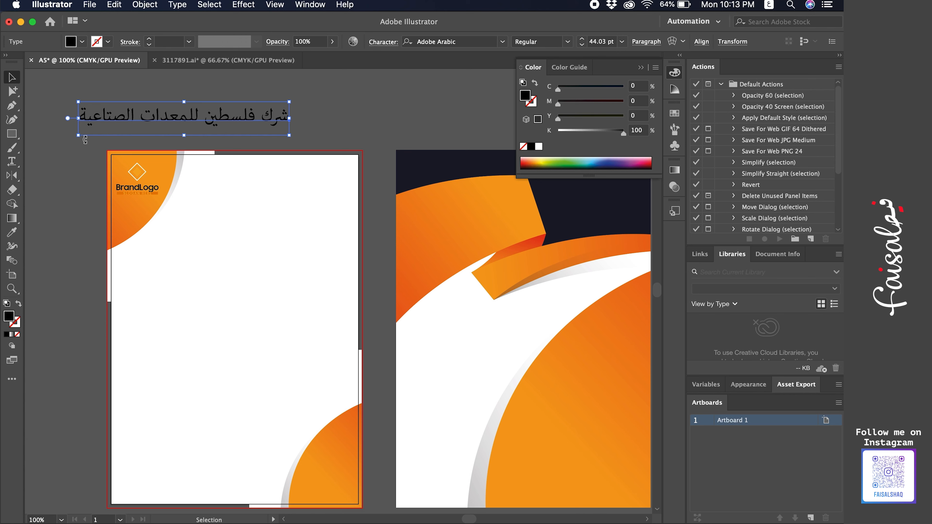
left_click_drag(79, 137, 55, 139)
left_click_drag(259, 124, 391, 206)
- Correct the first word of the company name to "شركة" and shrink the text to about 34.33 pt
double_click(392, 204)
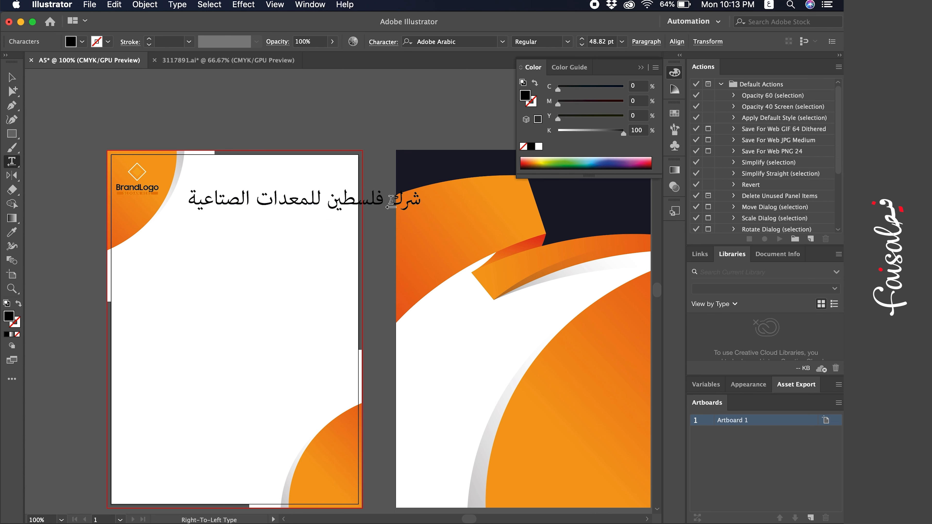
type("ة")
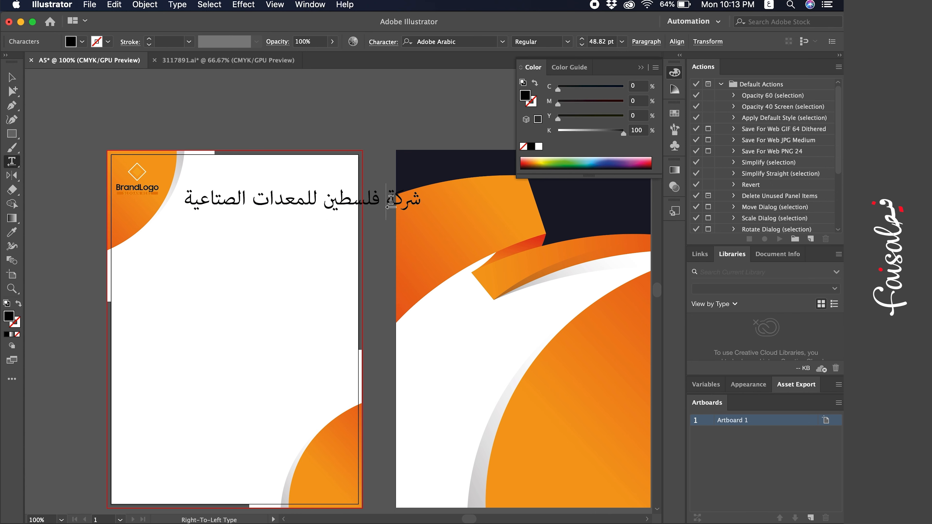
left_click(12, 77)
left_click_drag(421, 203, 352, 202)
- Set the company name's font to GE SS Two Medium
left_click(311, 4)
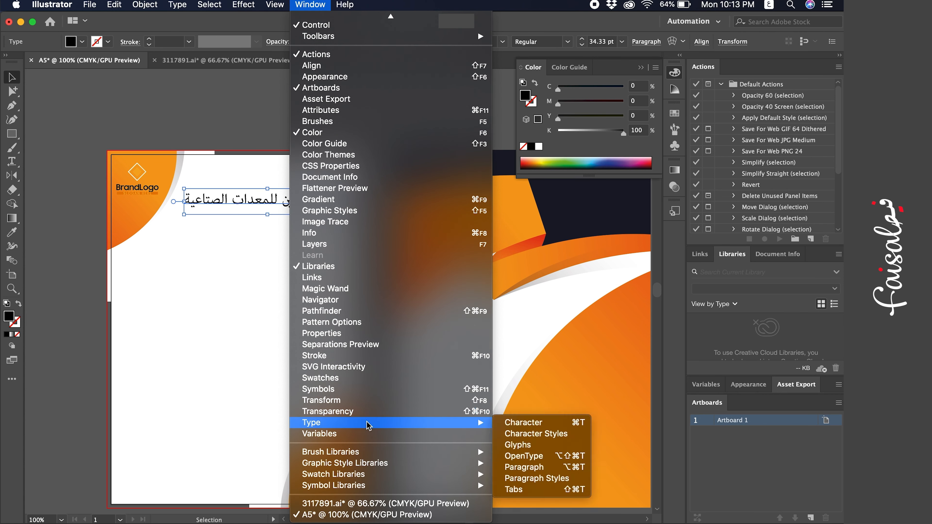
mouse_move(471, 423)
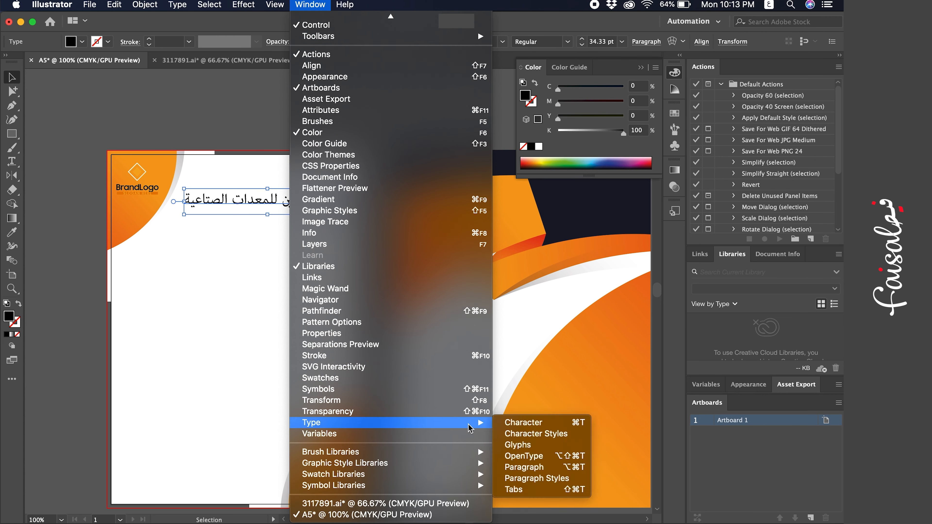
left_click(546, 423)
left_click(521, 361)
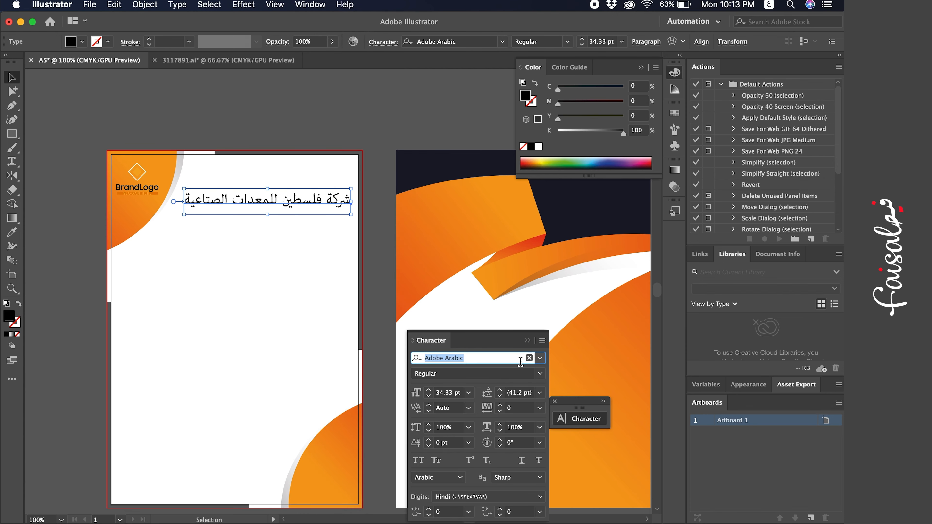
key("ctrl+space")
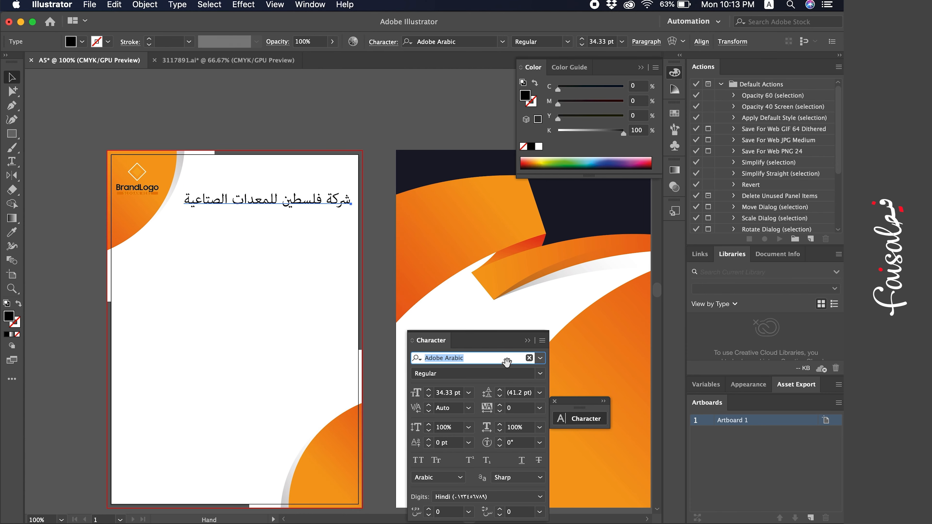
type("ge")
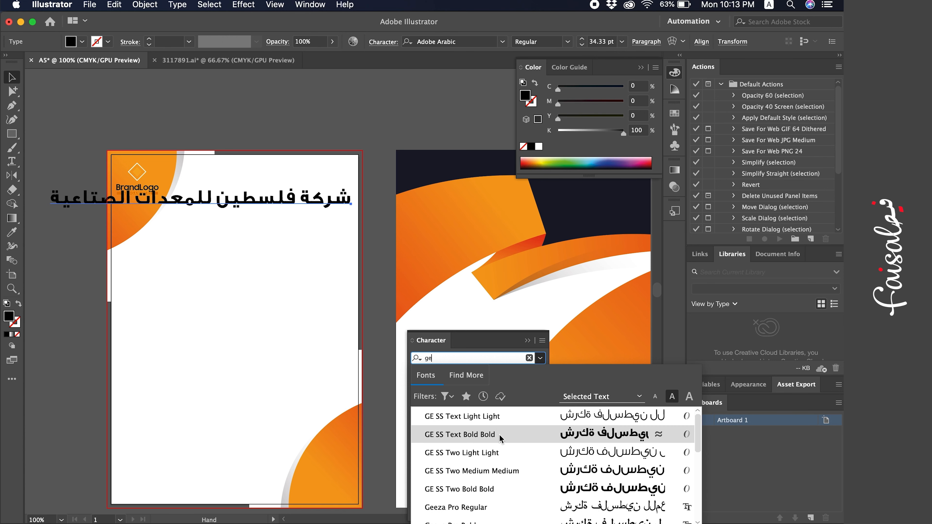
left_click(493, 476)
left_click(176, 166)
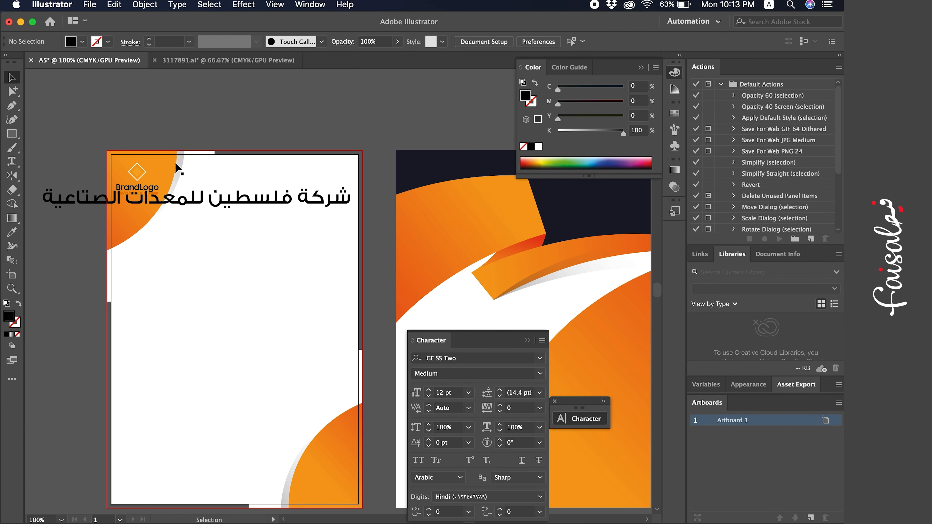
- Shrink the company name to about 19.72 pt and move it up beside the logo, within the artboard
left_click(148, 207)
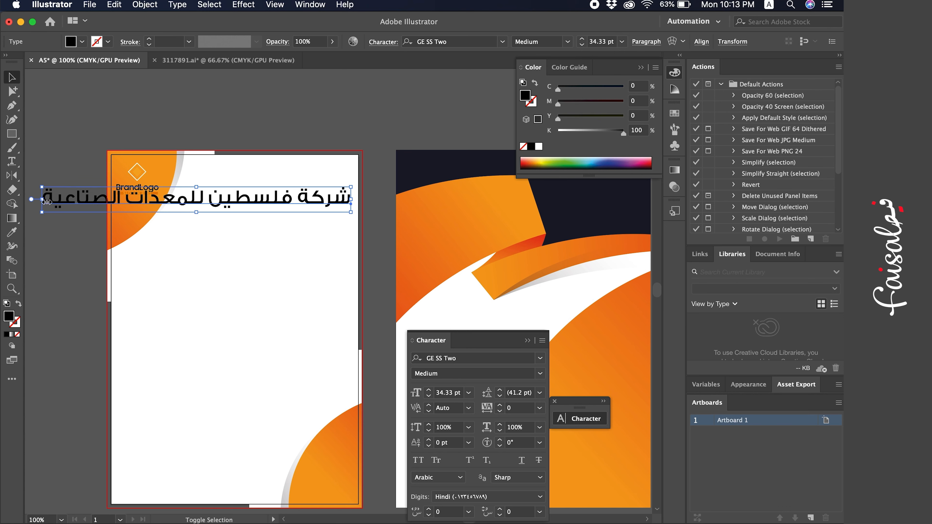
left_click_drag(45, 200, 163, 199)
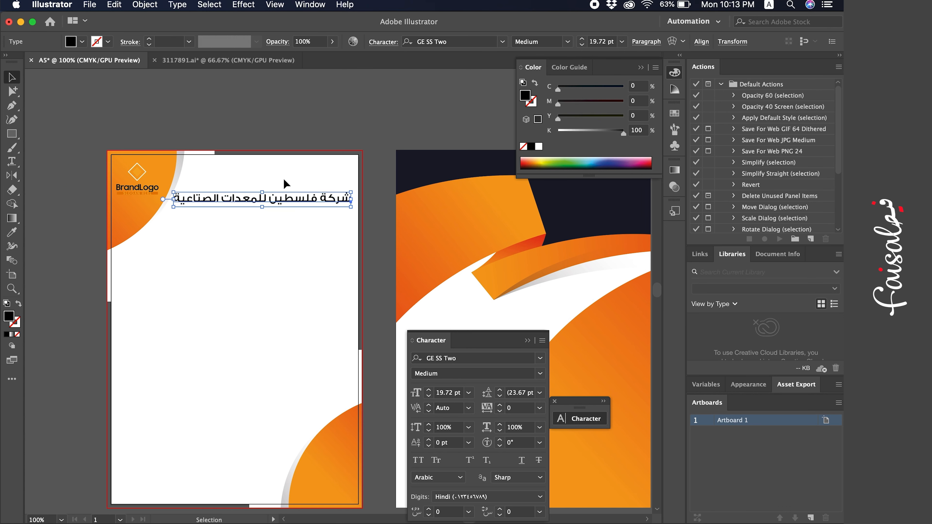
left_click_drag(298, 197, 305, 177)
left_click(295, 237)
- Split the company name into two lines after "فلسطين"
key("super+equal")
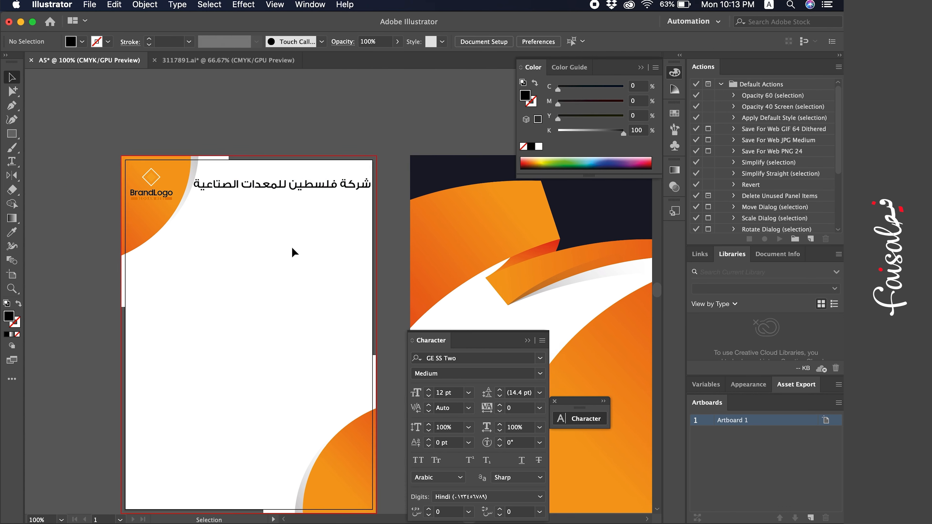
key("super+equal")
double_click(307, 97)
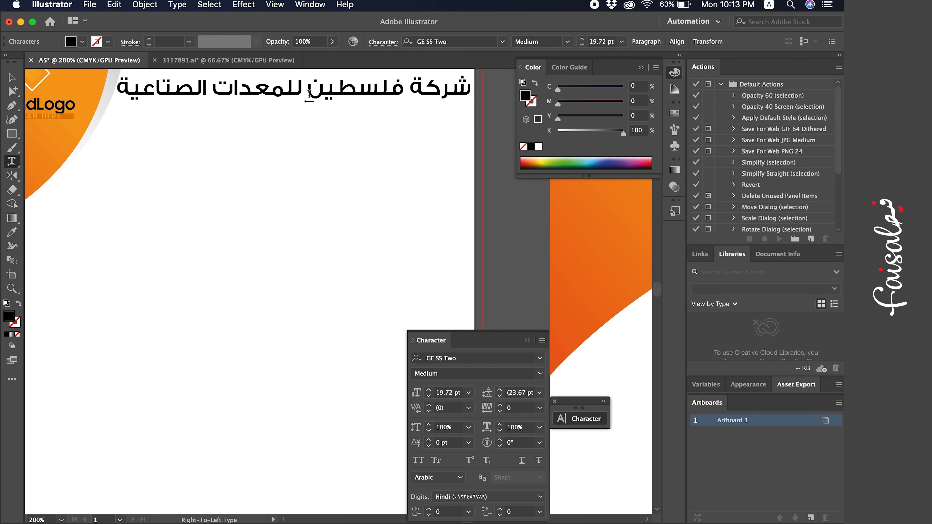
key("Return")
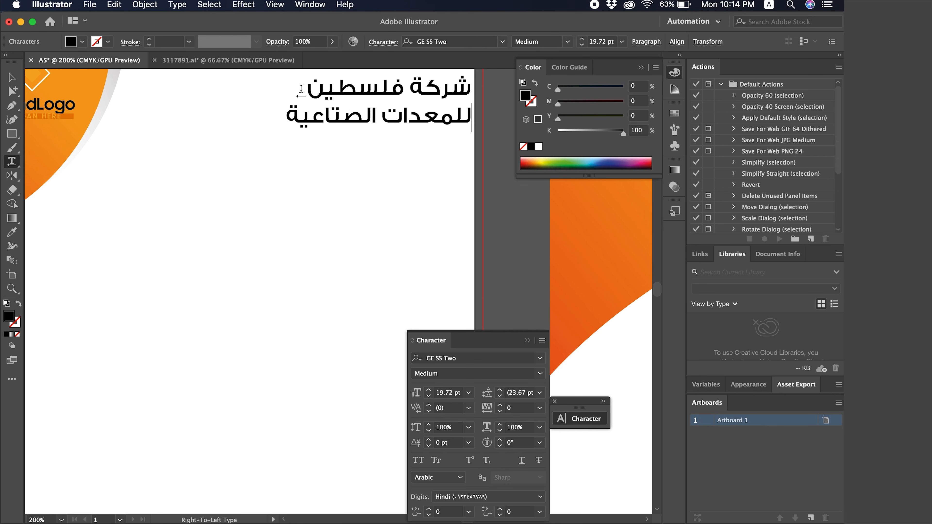
left_click(16, 82)
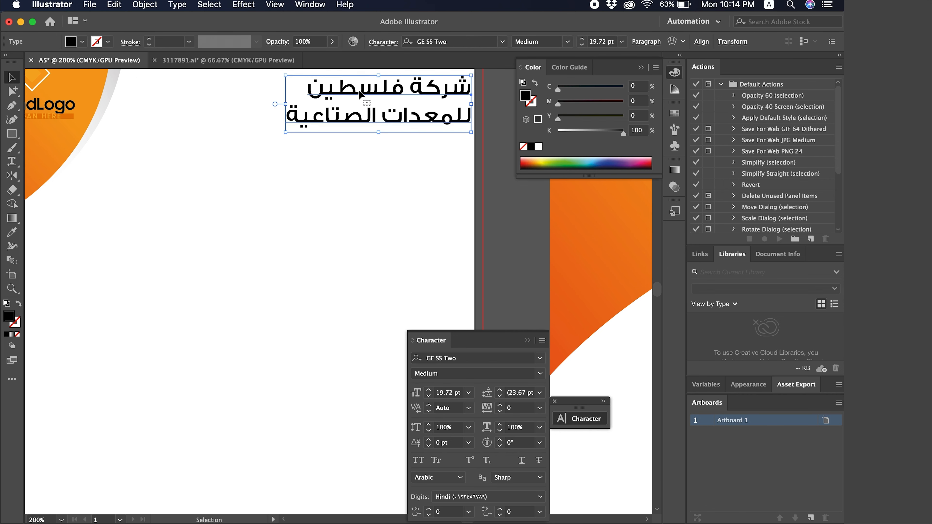
- Centre-align the two-line company name, move it back onto the artboard beside the logo and enlarge it to about 25.7 pt
left_click(649, 43)
left_click(549, 64)
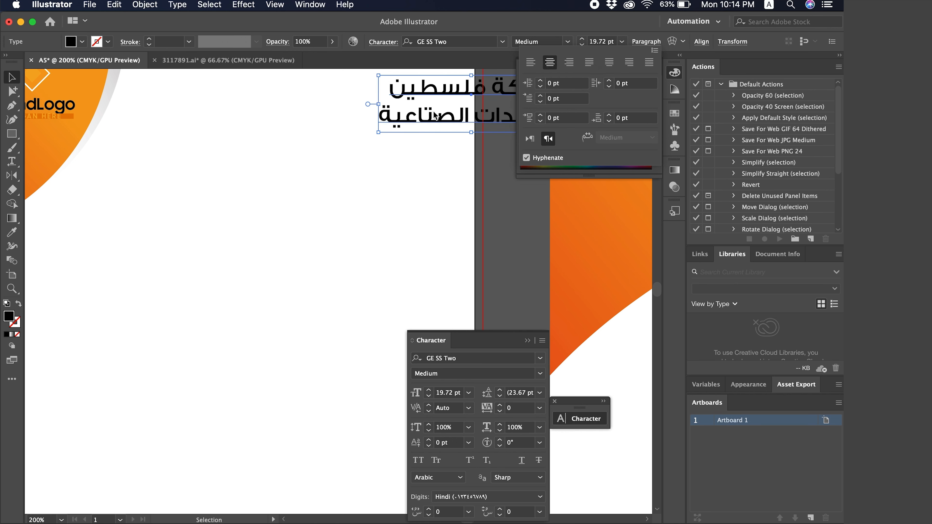
left_click(331, 128)
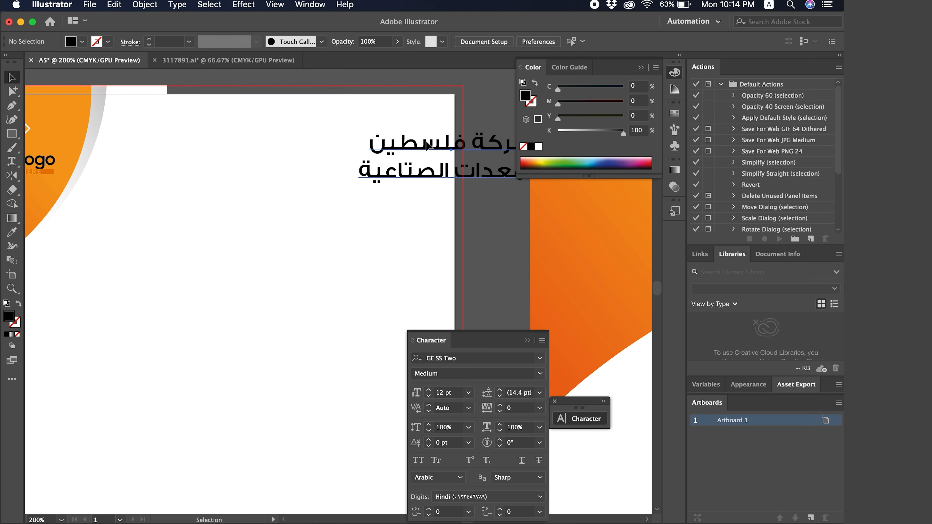
left_click_drag(422, 141, 288, 111)
left_click(274, 227)
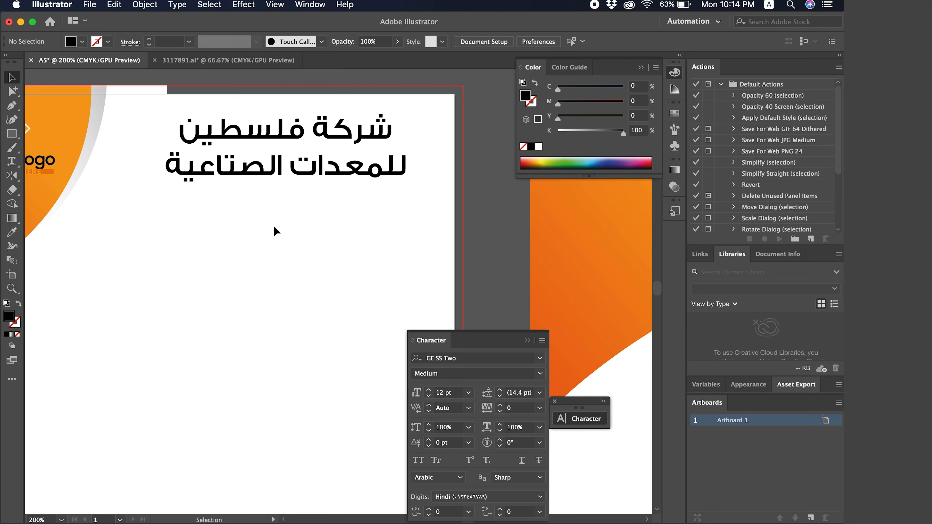
- Collapse the character settings and nudge the company name slightly to the left at the artboard's upper edge
key("Tab")
key("super+1")
key("Tab")
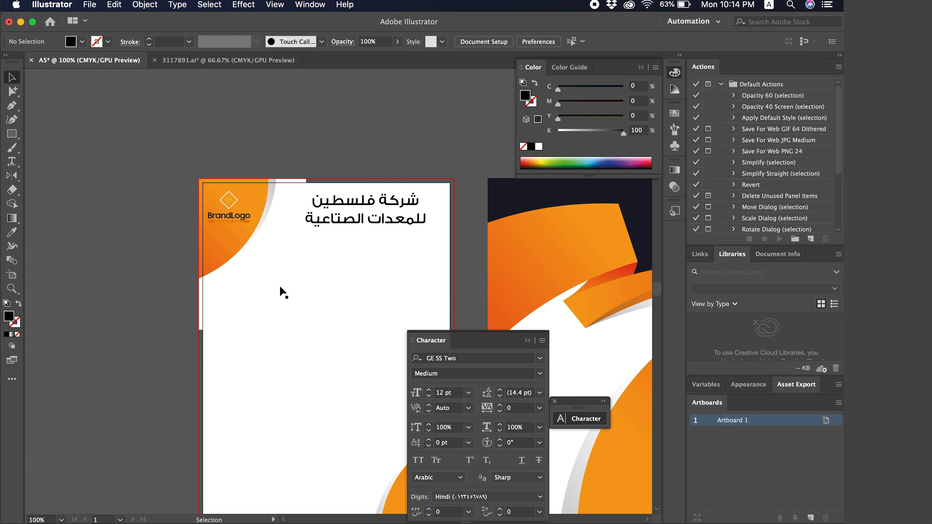
scroll(282, 297, "down", 4)
scroll(282, 297, "right", 3)
left_click(527, 340)
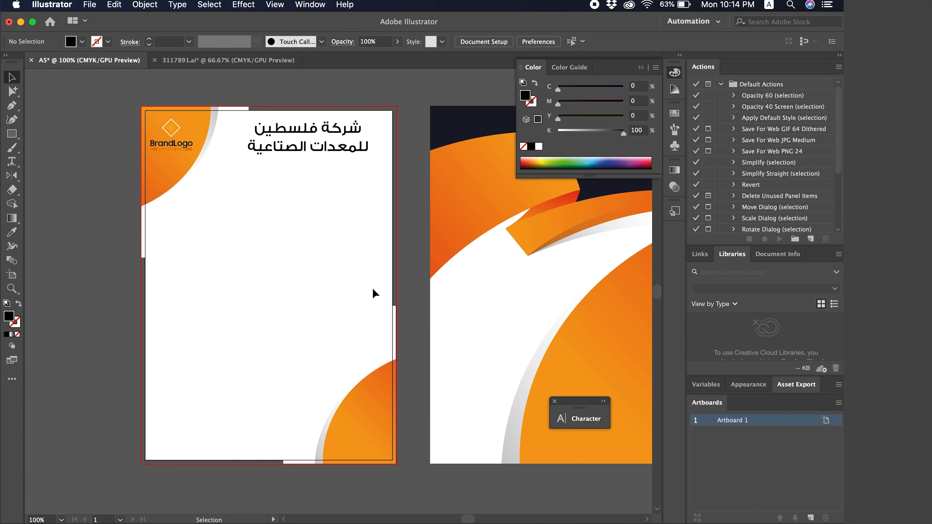
scroll(371, 292, "down", 2)
left_click(288, 112)
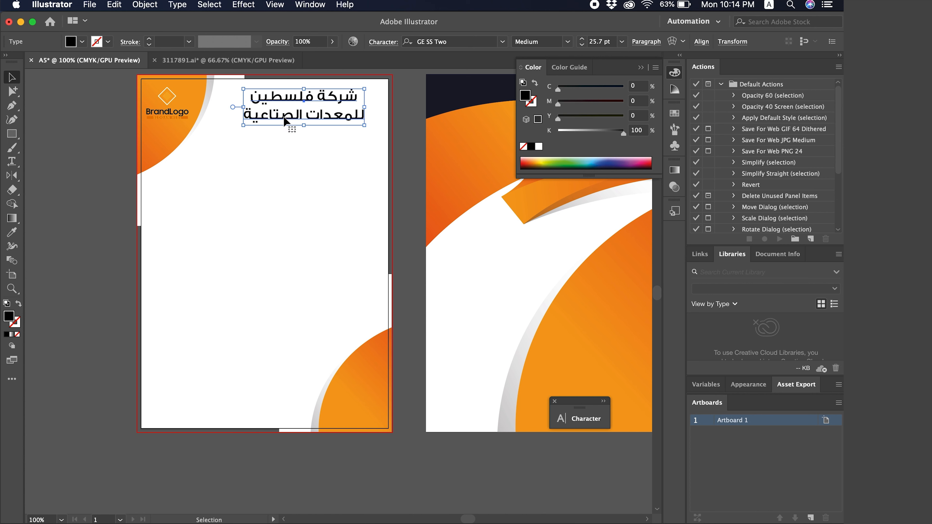
left_click_drag(278, 113, 275, 113)
left_click(238, 252)
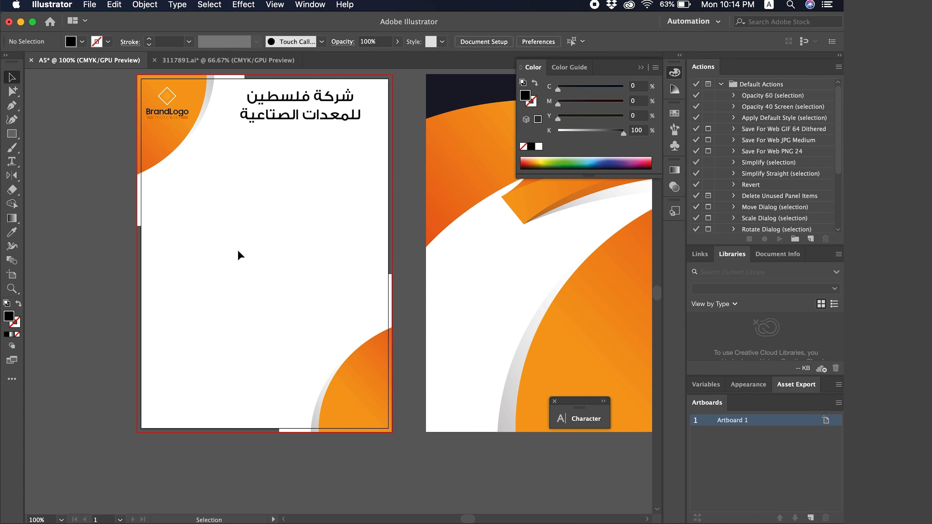
scroll(239, 253, "right", 1)
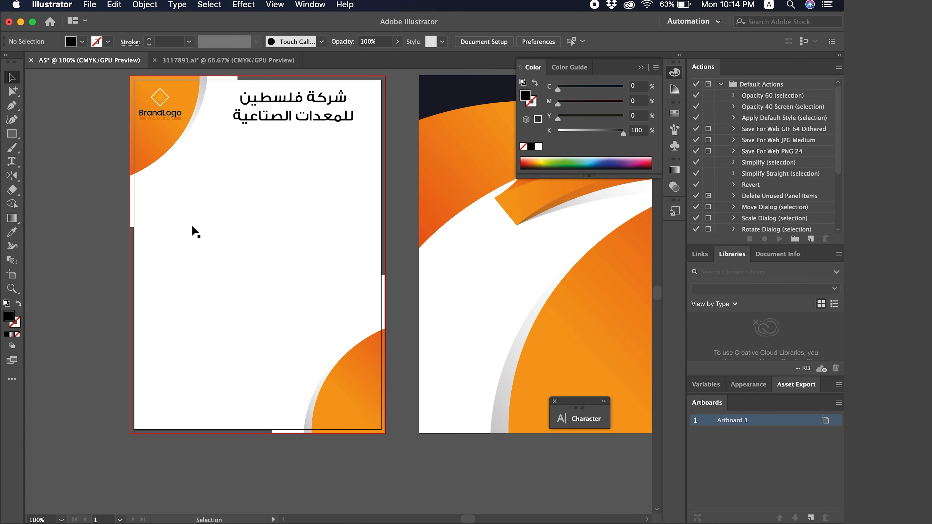
- Add a large area-text block of placeholder text in the middle of the artboard and move it up beneath the company name
left_click(11, 160)
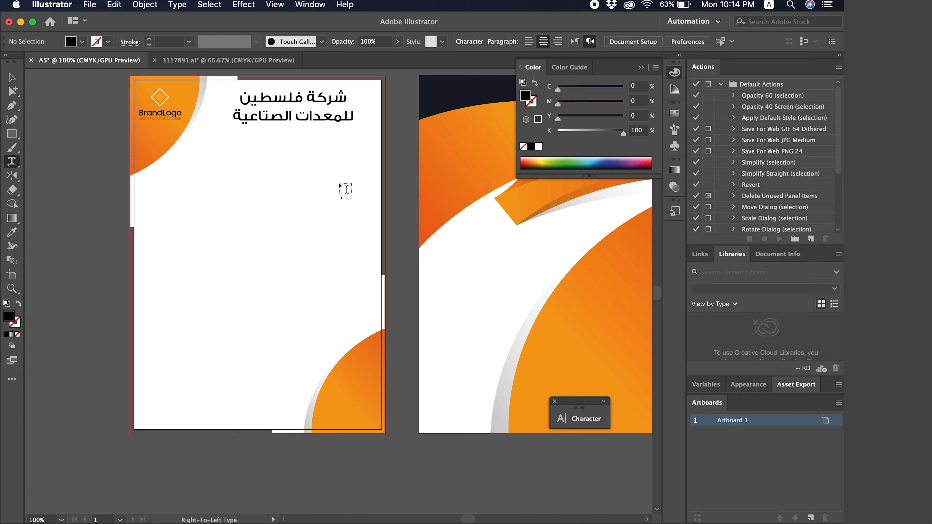
left_click_drag(338, 183, 167, 359)
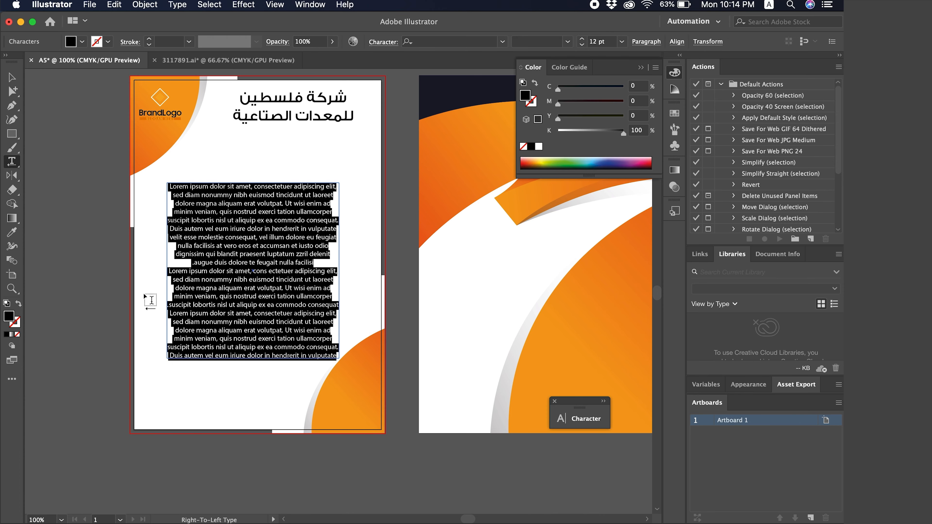
left_click(11, 78)
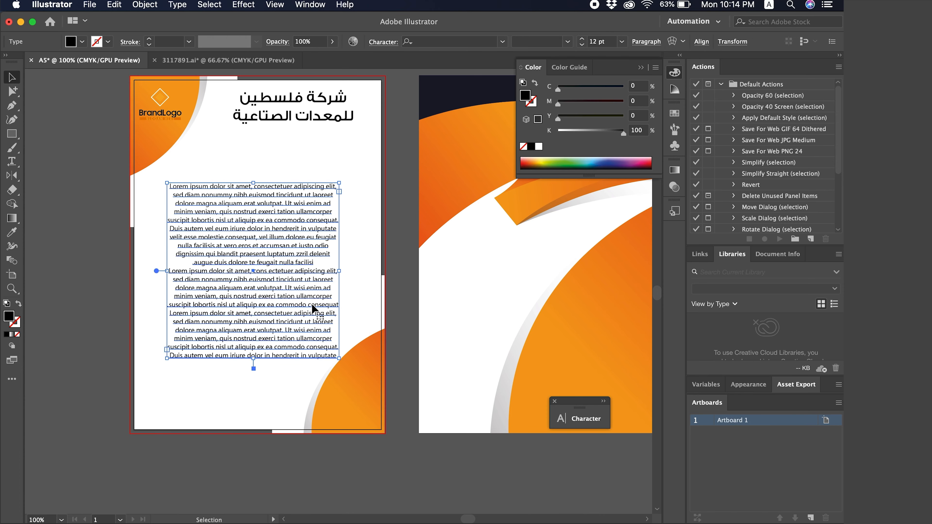
left_click_drag(298, 283, 299, 261)
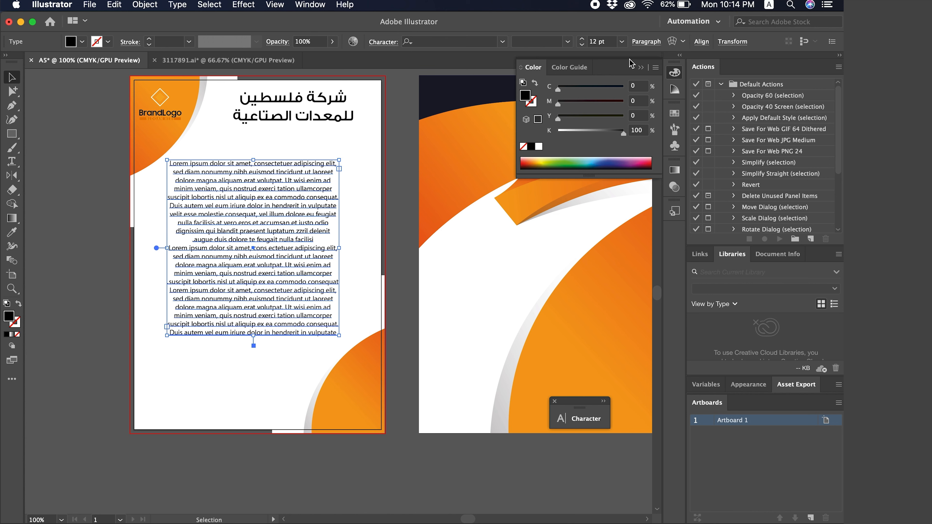
- Left-align the placeholder paragraph, nudge it slightly down and to the left, and hide the panels
left_click(646, 42)
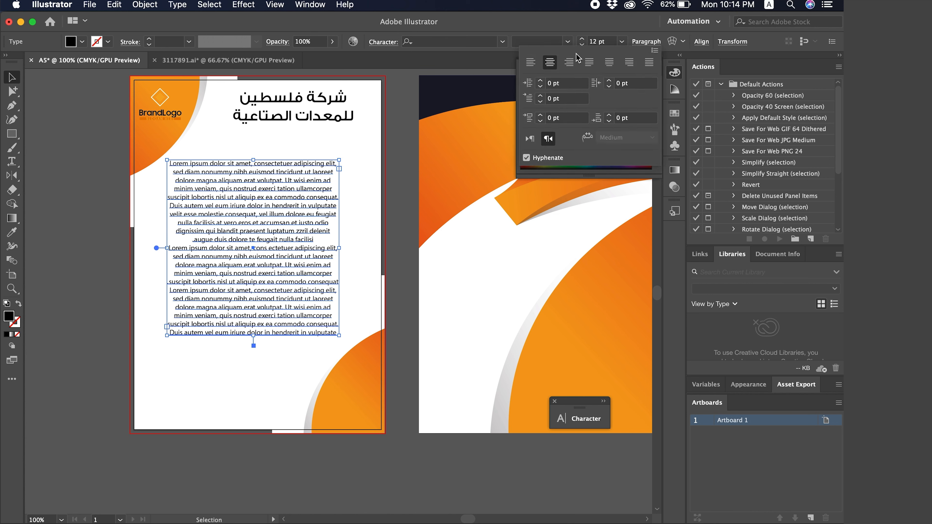
left_click(530, 62)
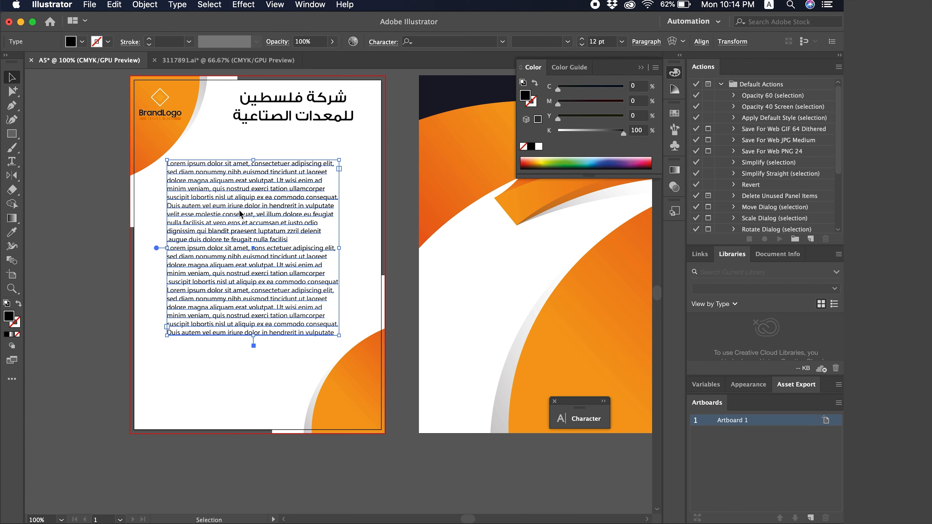
left_click_drag(252, 202, 239, 209)
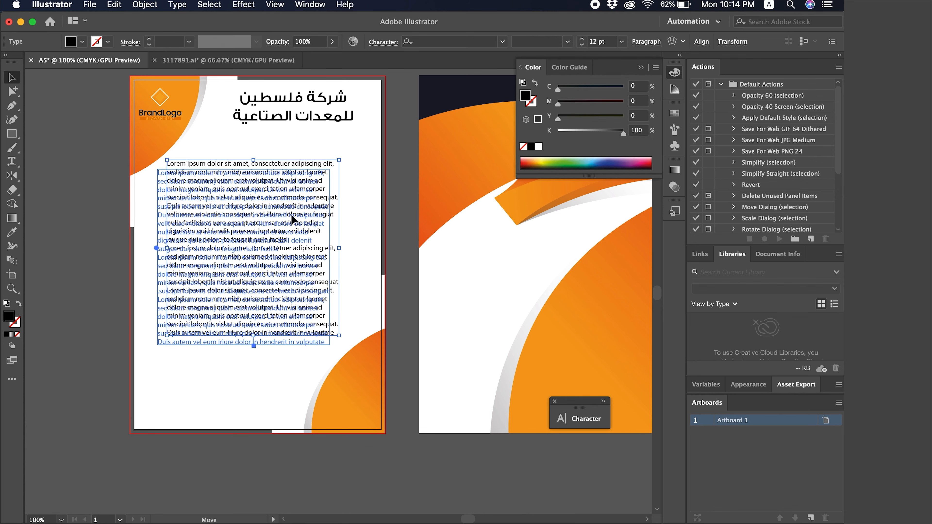
left_click(374, 254)
key("Tab")
left_click(264, 246)
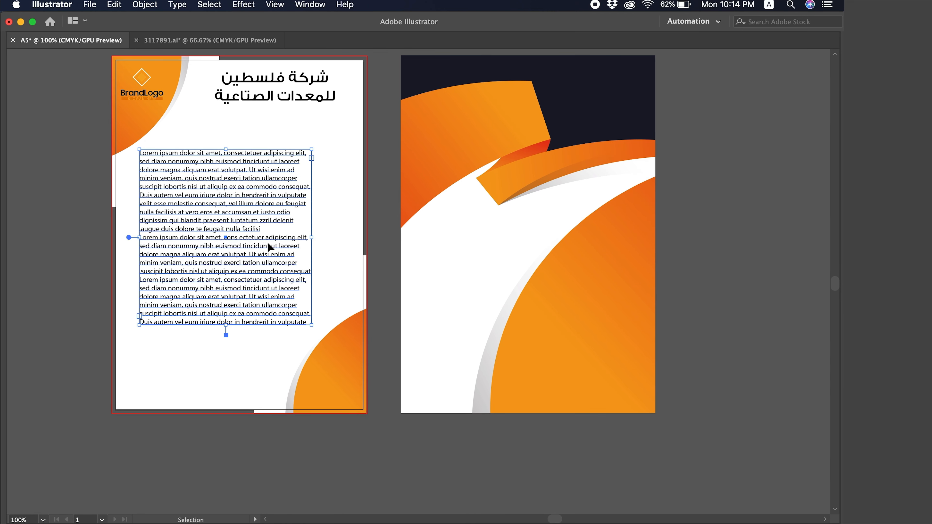
left_click(380, 259)
left_click(361, 268)
left_click(461, 294)
scroll(352, 231, "left", 3)
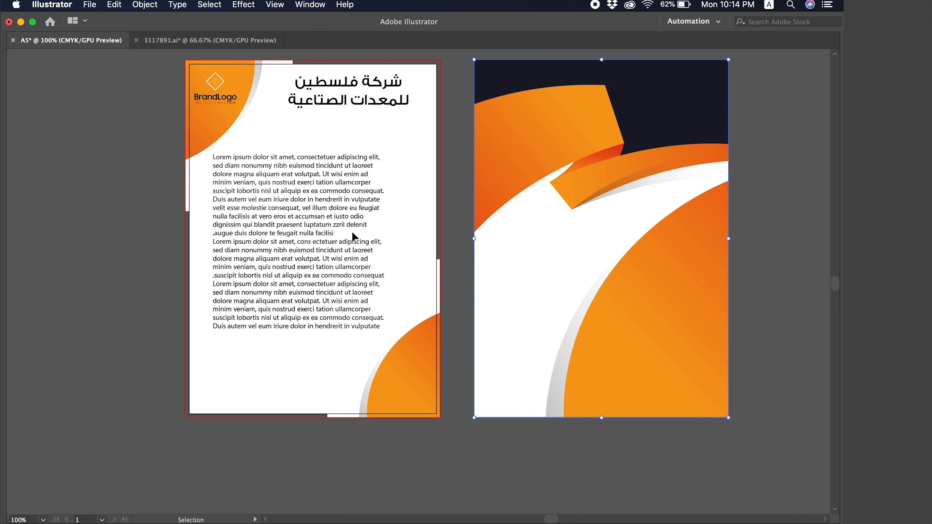
- Move the company name slightly closer to the logo and enlarge it to fill more of the header's width
scroll(351, 231, "left", 1)
left_click_drag(373, 91, 359, 95)
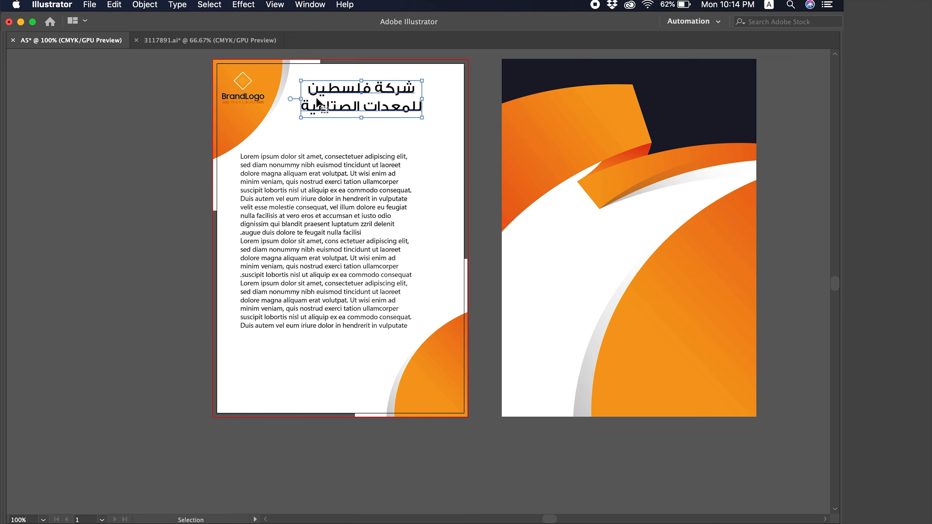
left_click_drag(301, 99, 298, 99)
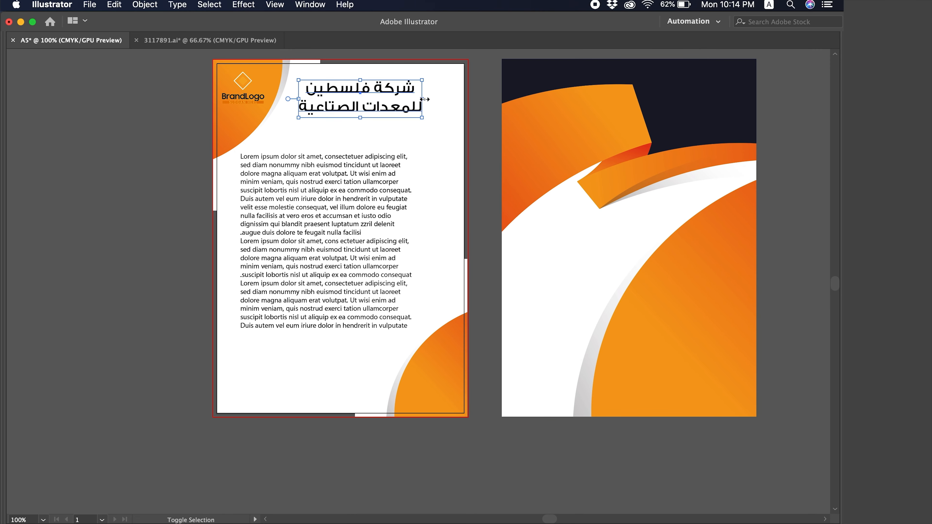
left_click_drag(424, 98, 441, 98)
left_click(165, 137)
left_click(274, 148)
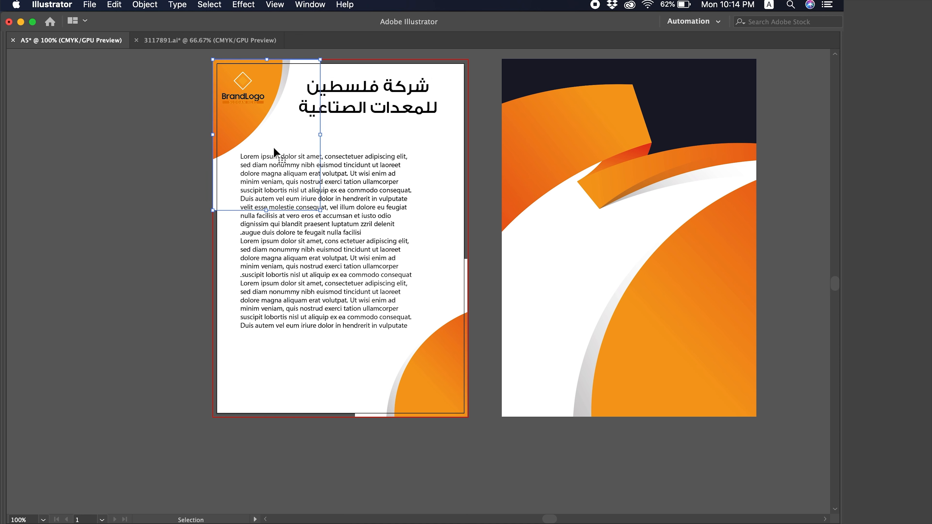
left_click(282, 204)
left_click(167, 226)
scroll(167, 225, "left", 2)
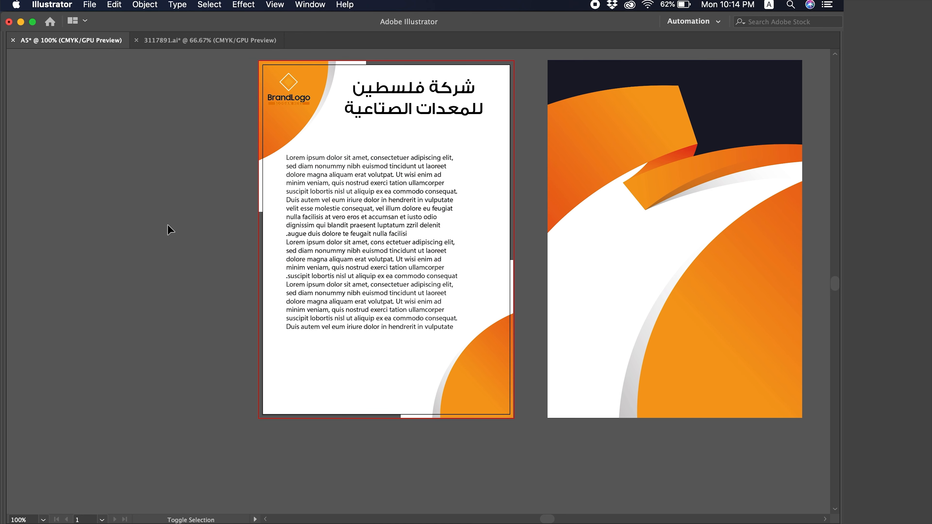
left_click(475, 368)
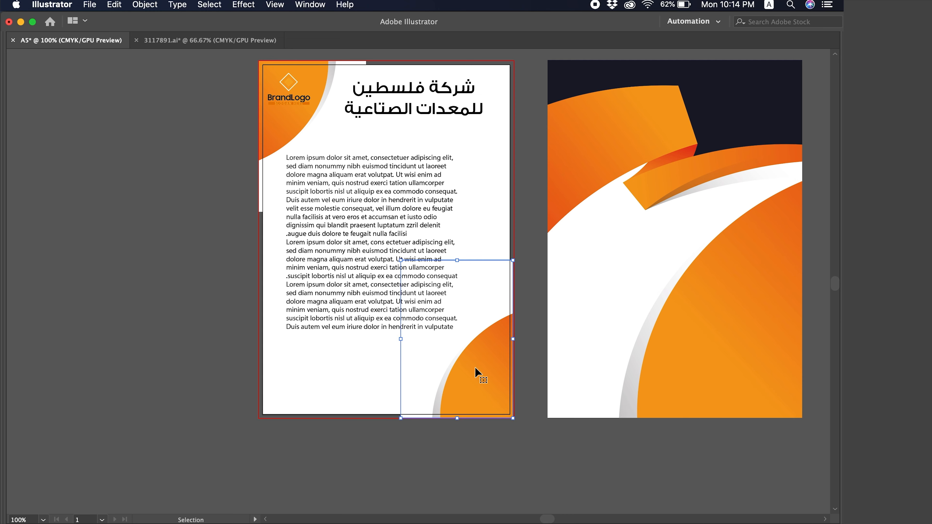
key("Delete")
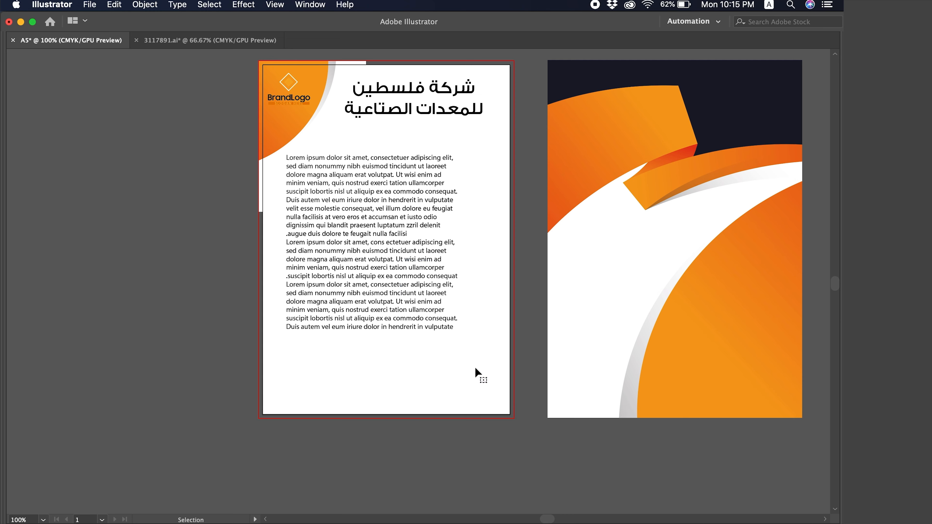
left_click(418, 177)
left_click_drag(392, 181, 406, 185)
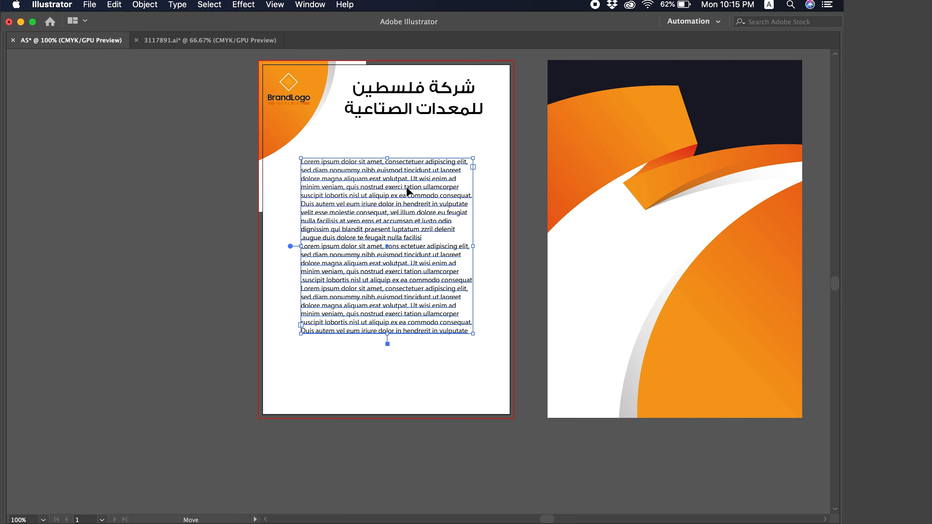
left_click_drag(427, 299, 431, 342)
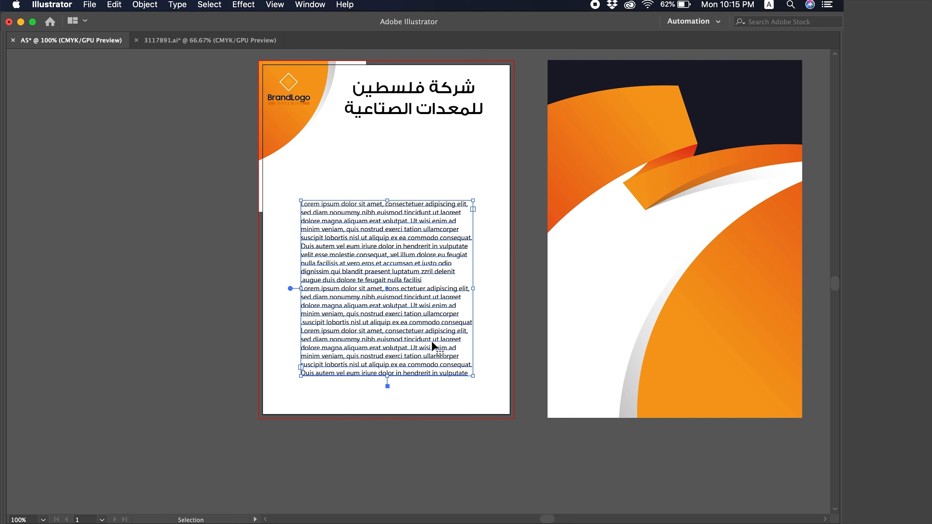
key("super+z")
key("super+z")
key("super+z")
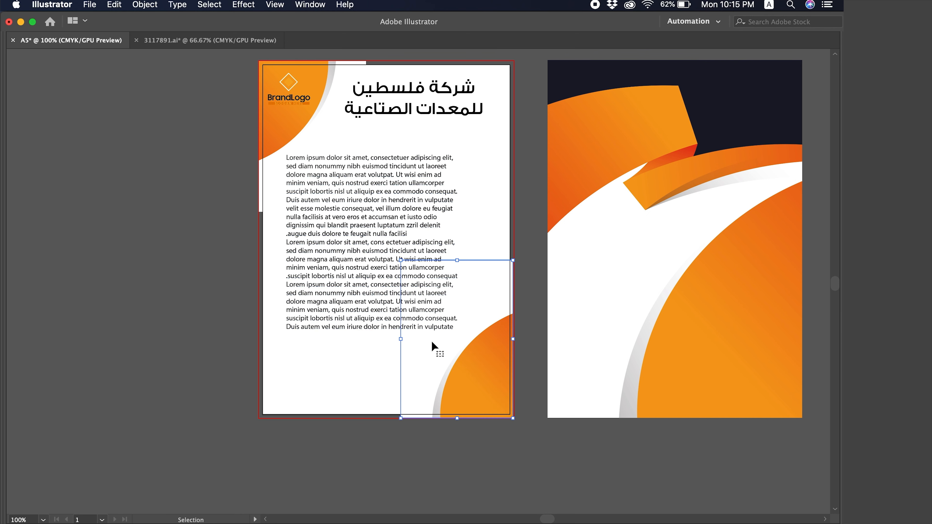
- Duplicate Artboard 1 together with its artwork to the left of the original artboard
left_click(310, 418)
scroll(310, 418, "right", 1)
scroll(312, 416, "right", 3)
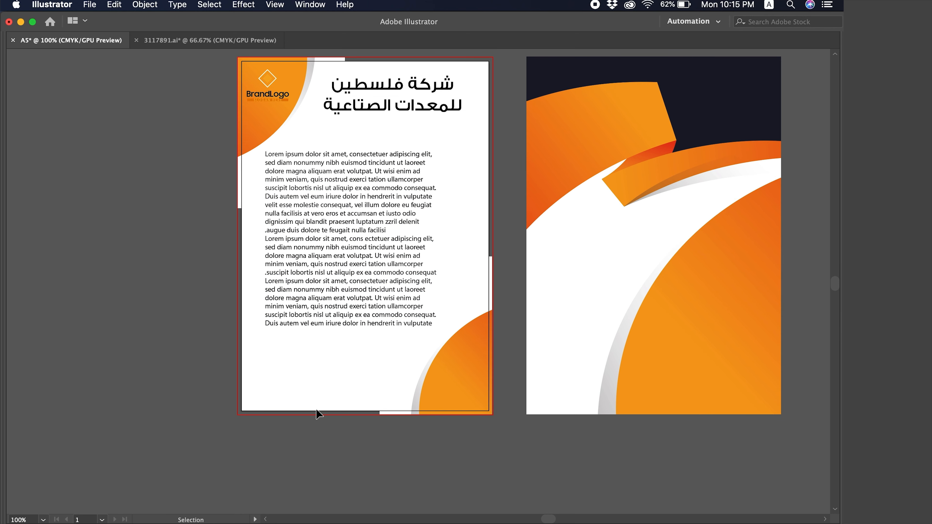
key("Tab")
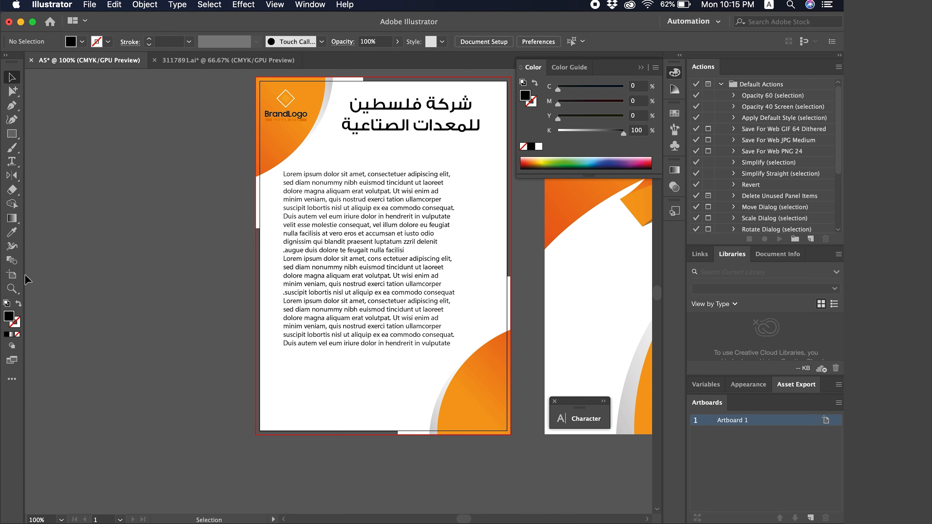
left_click(8, 279)
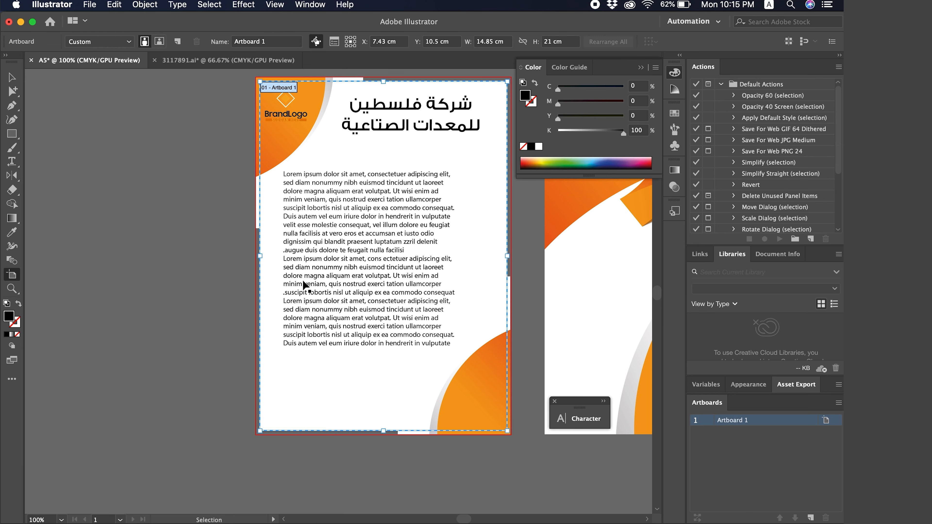
key("super+minus")
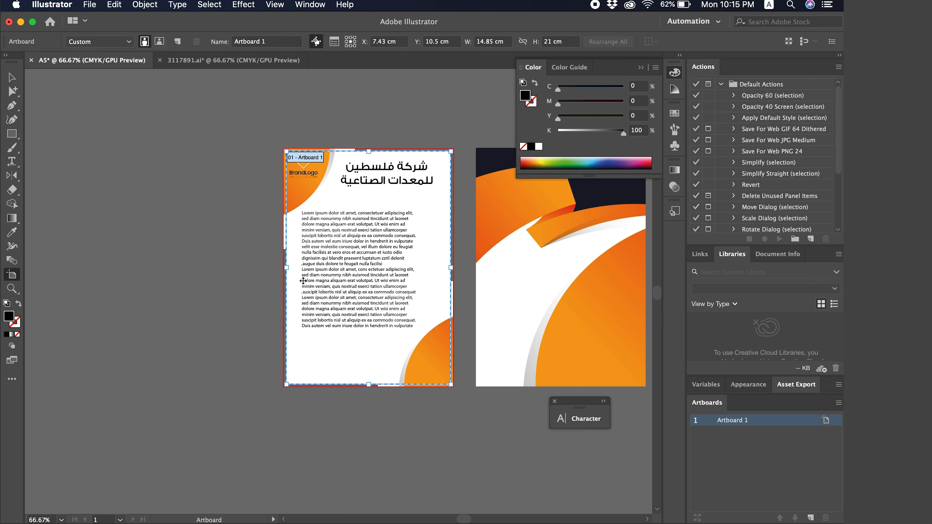
left_click(414, 287)
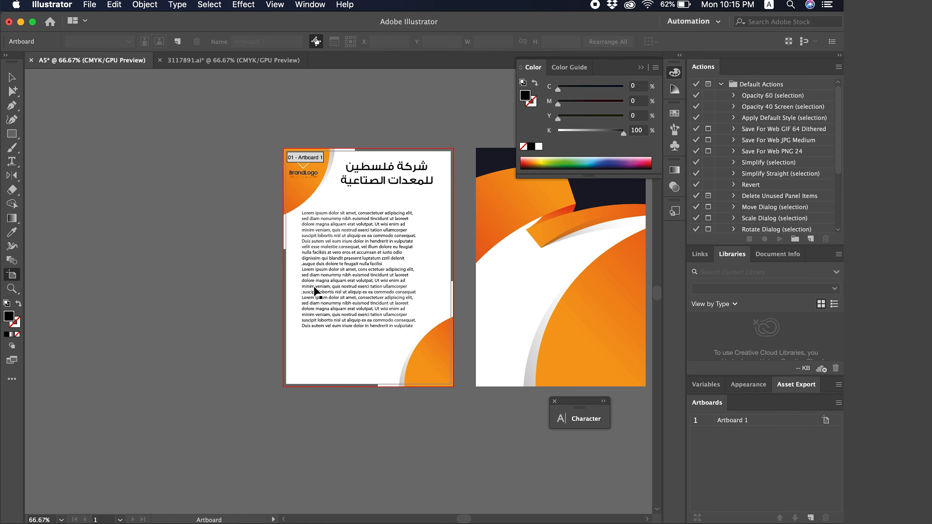
left_click(11, 77)
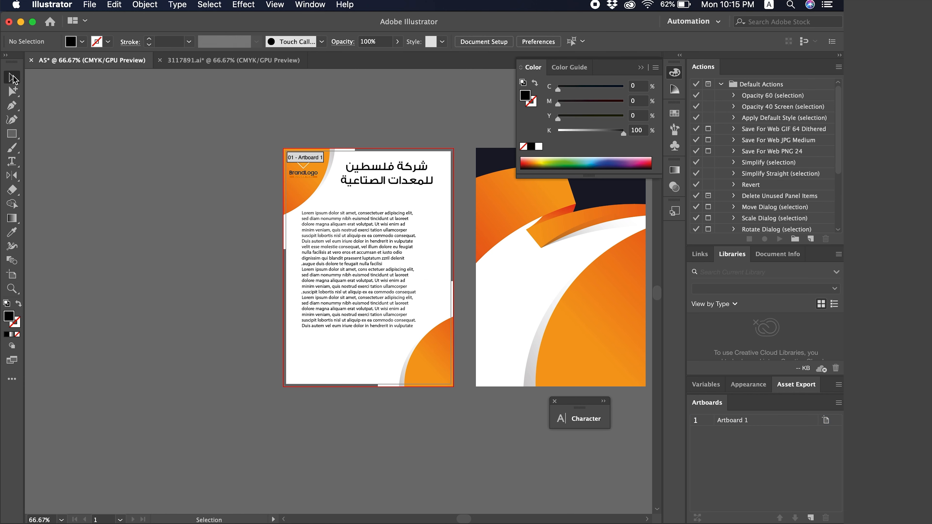
key("super+a")
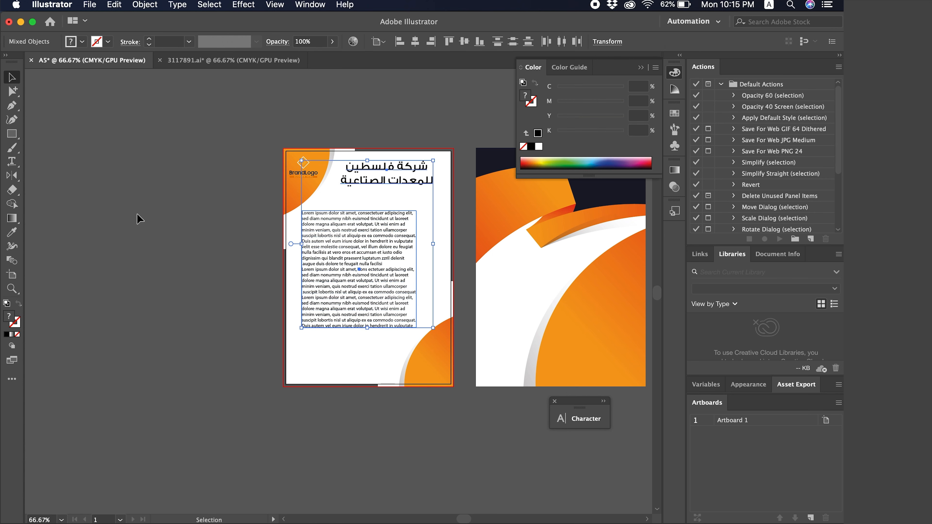
left_click(18, 275)
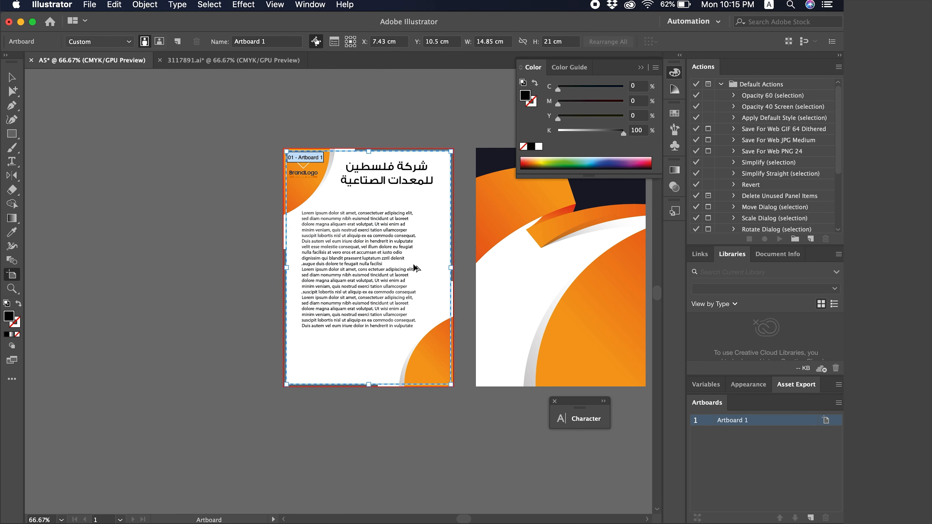
left_click_drag(414, 268, 230, 263)
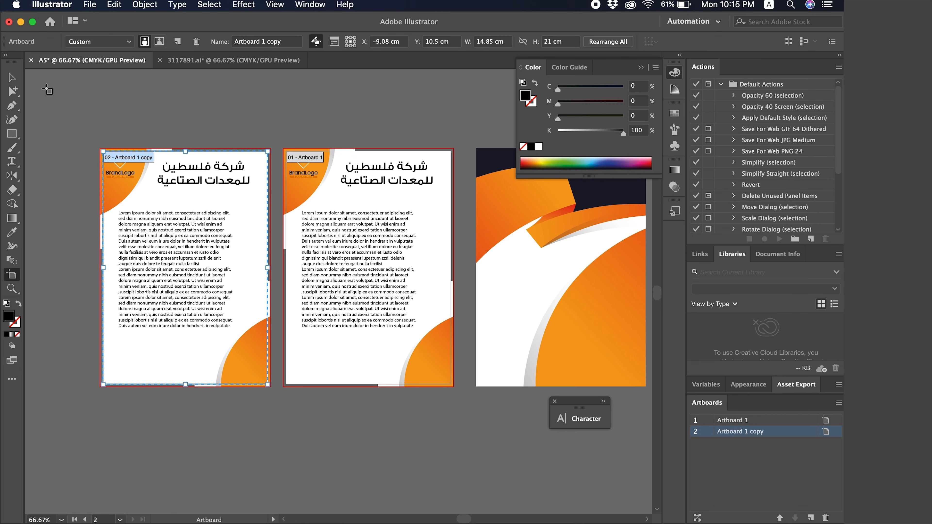
left_click(12, 77)
key("Tab")
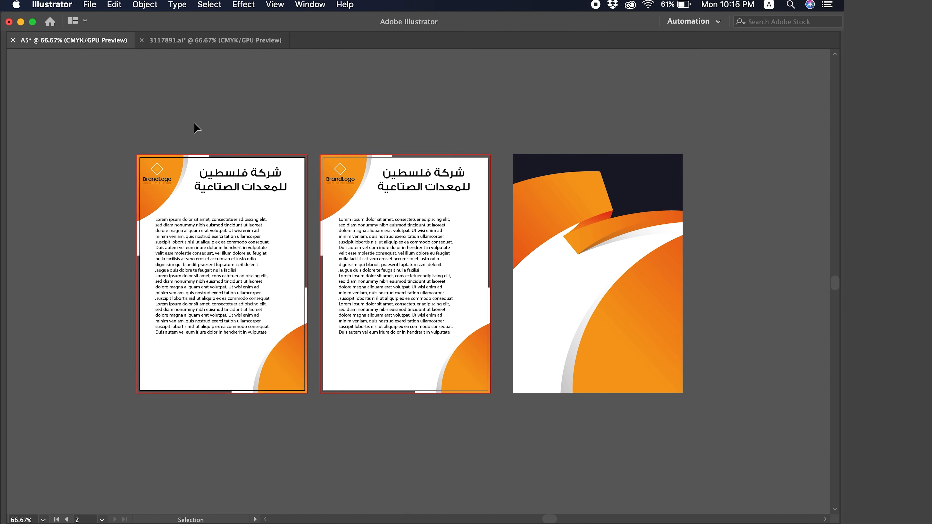
left_click(236, 297)
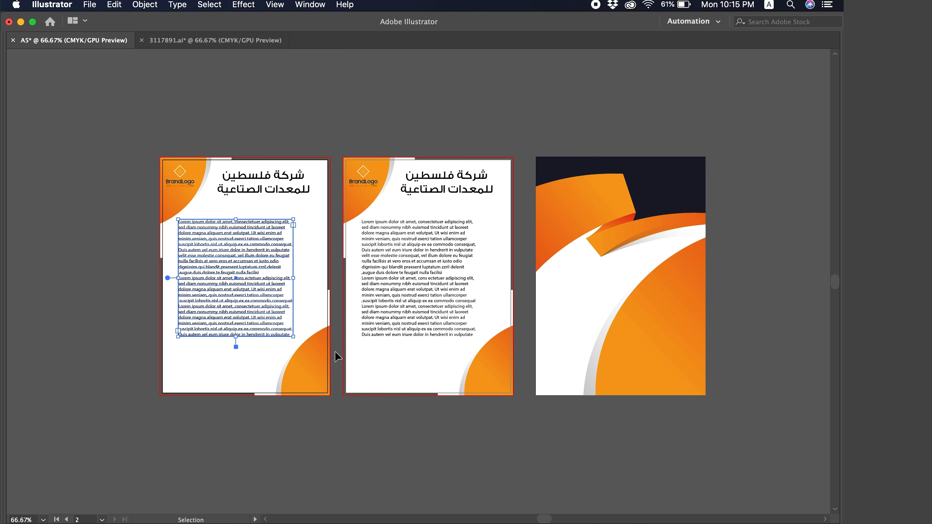
left_click(321, 362)
key("Delete")
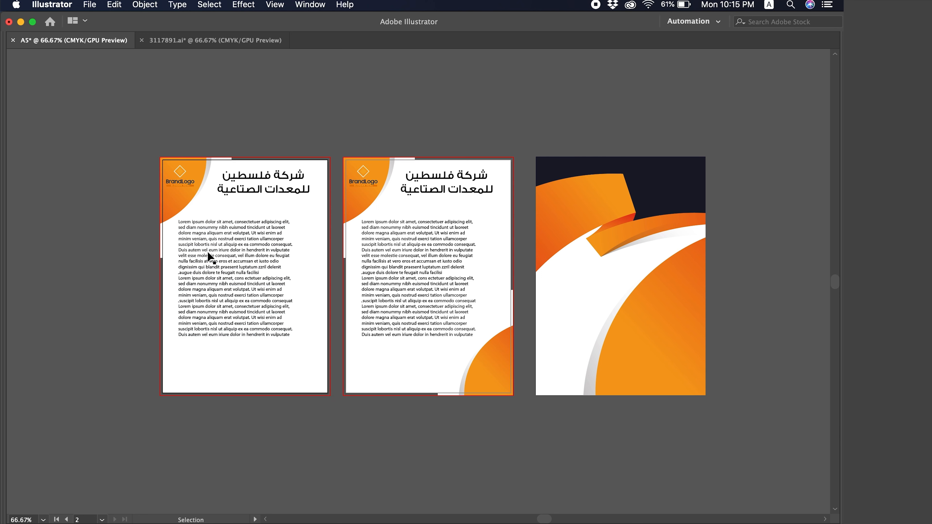
key("super+z")
- Delete the logo and the upper-left orange corner shape from the artboard copy
left_click(179, 181)
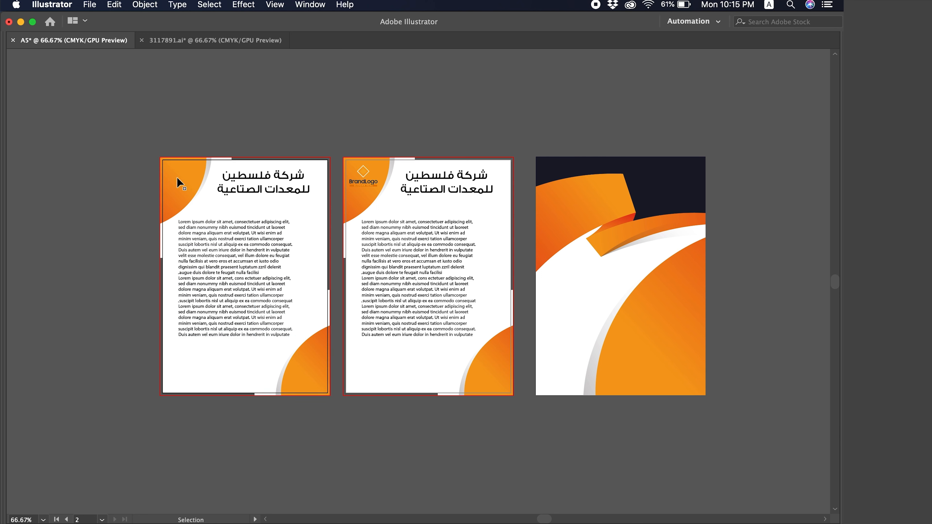
left_click(177, 177)
key("Delete")
- Reflect the lower-right orange corner shape on the artboard copy across the vertical axis
left_click(307, 376)
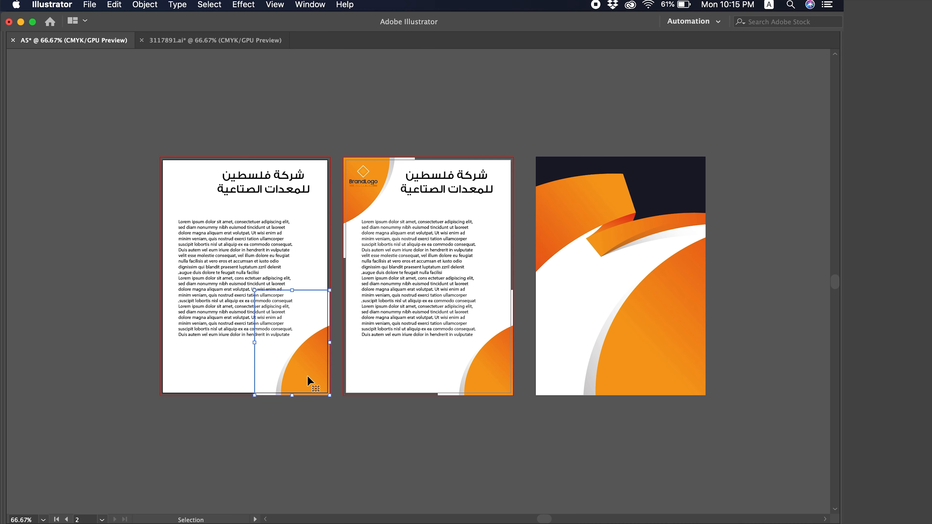
key("Tab")
key("super+1")
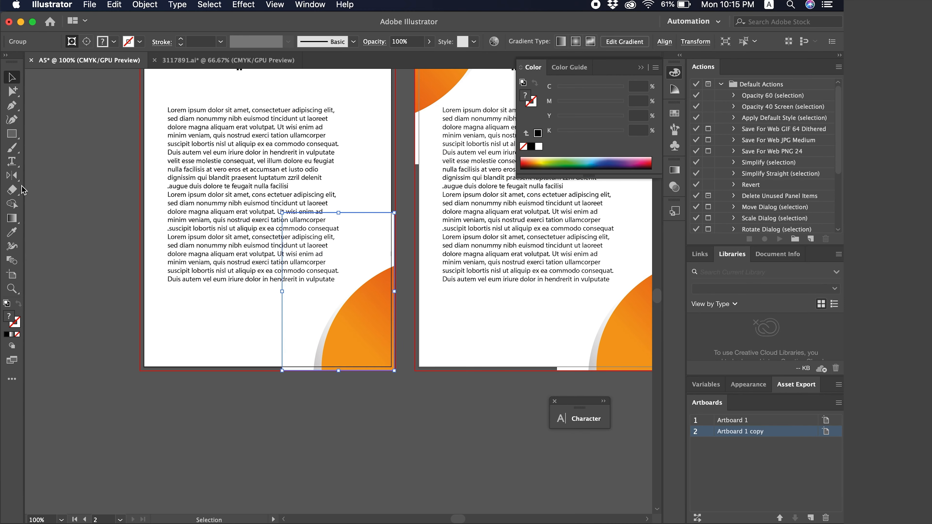
double_click(12, 175)
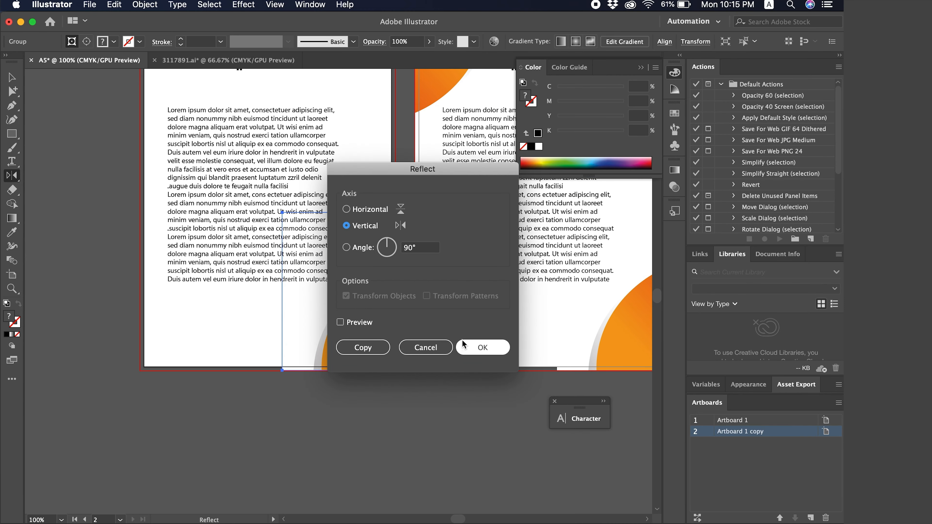
left_click(464, 348)
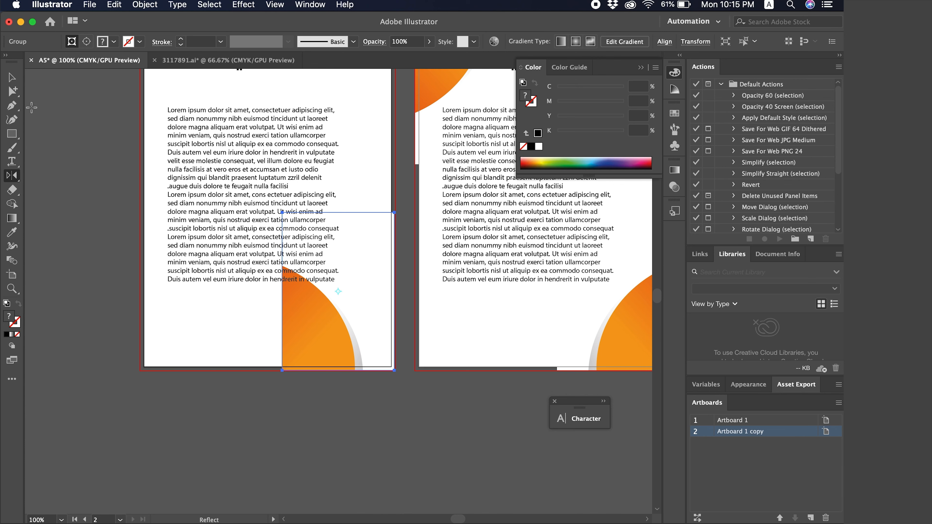
- Move the reflected orange corner shape to the lower-left bleed corner of the artboard copy
left_click(10, 78)
left_click_drag(319, 369, 180, 369)
left_click(281, 410)
scroll(281, 410, "up", 4)
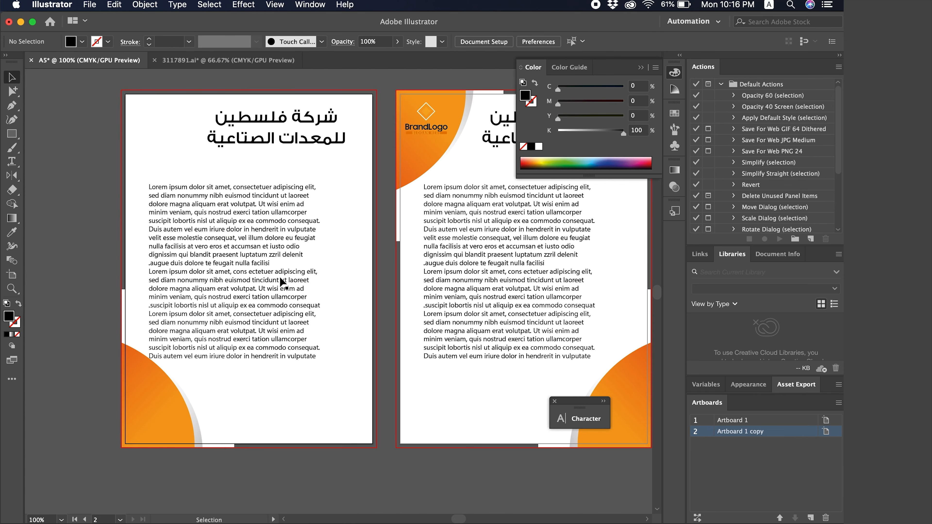
- Shift the body text toward the middle of the artboard copy and centre the company name horizontally on the artboard
left_click(265, 258)
left_click_drag(265, 258, 281, 256)
left_click(275, 140)
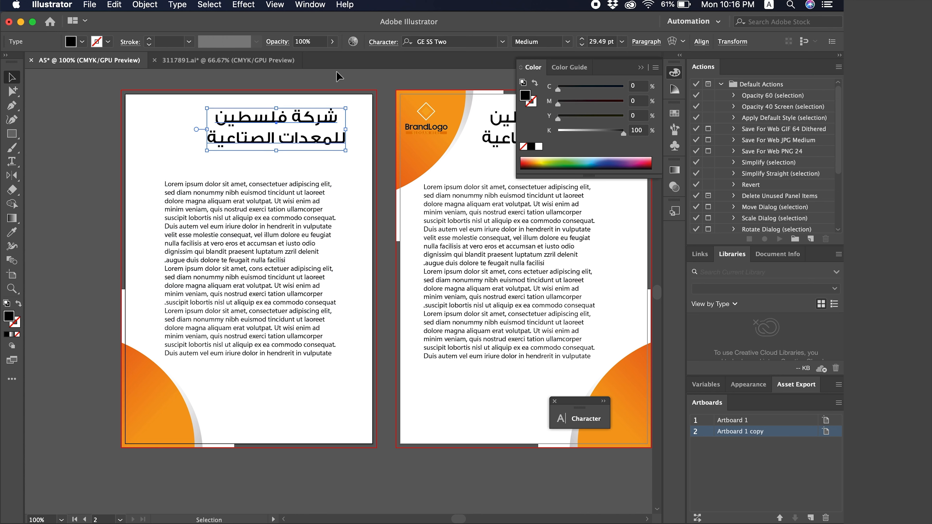
left_click(702, 43)
left_click(600, 76)
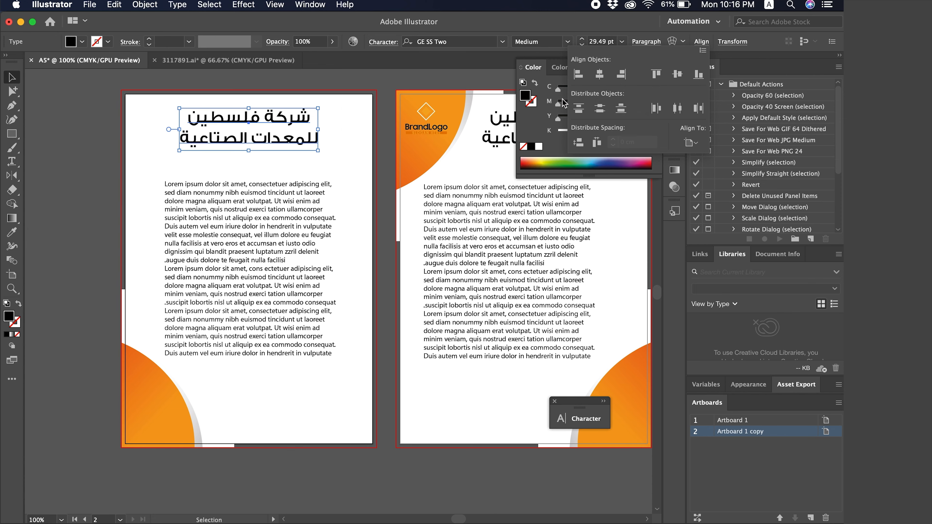
- Move the body text up closer to the company name and roughly centre it between the artboard copy's side edges
left_click_drag(269, 210, 238, 227)
key("Tab")
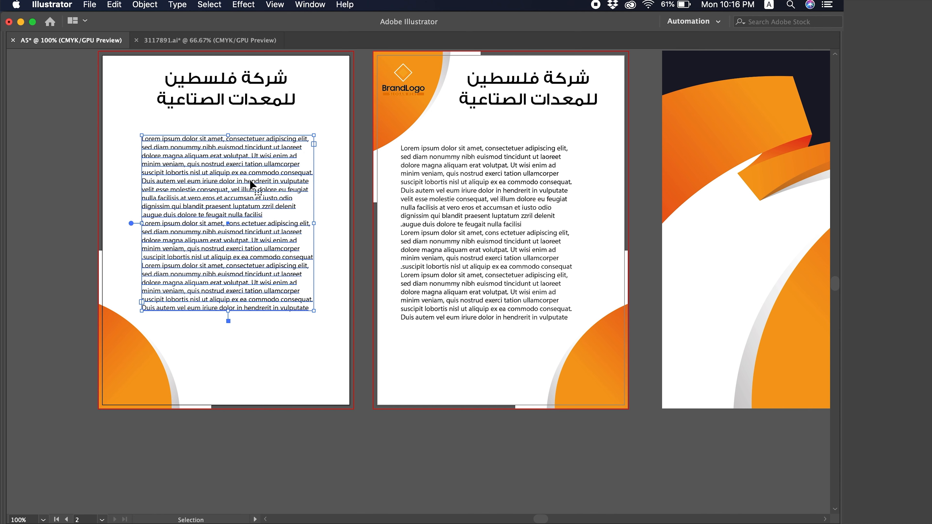
left_click(223, 111)
scroll(280, 249, "down", 1)
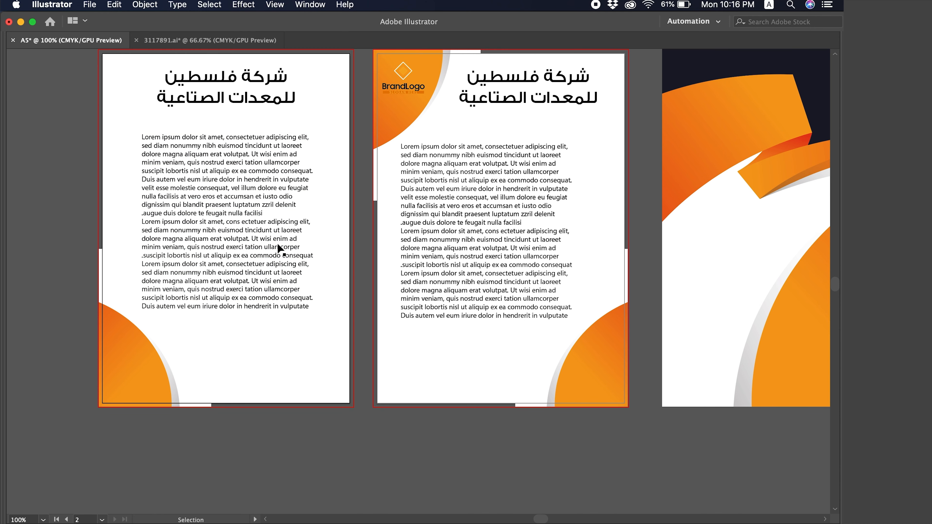
scroll(280, 250, "down", 3)
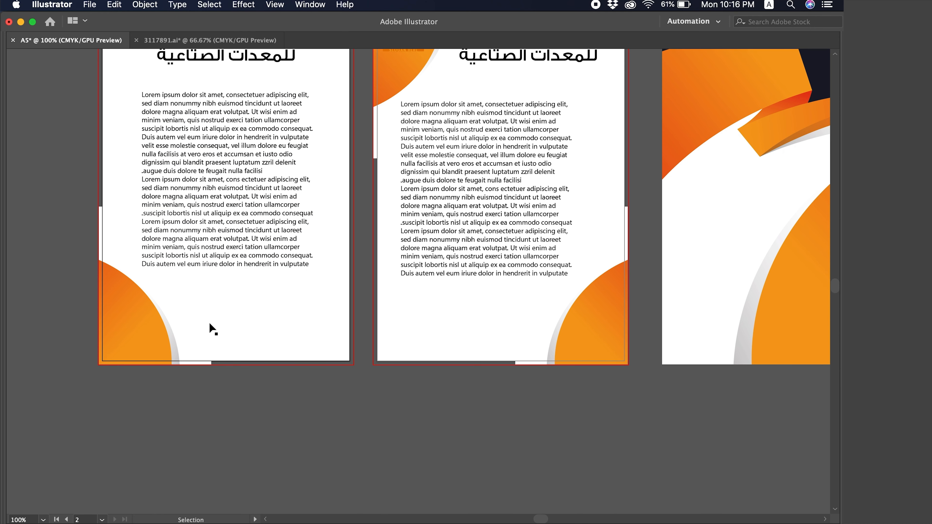
- Bring the social media icons and QR code from the 3117891.ai document into A5, in the artboard copy's lower-right area
left_click(225, 39)
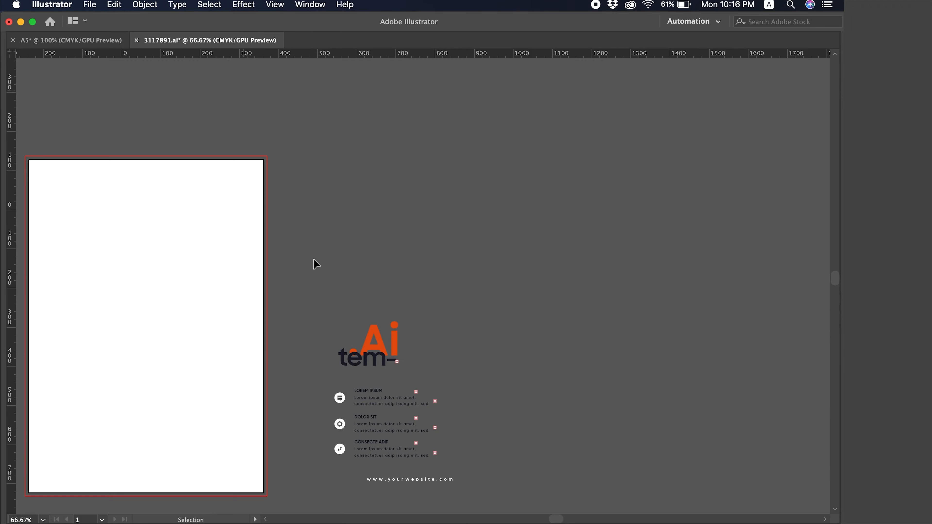
scroll(330, 309, "down", 8)
scroll(329, 308, "left", 10)
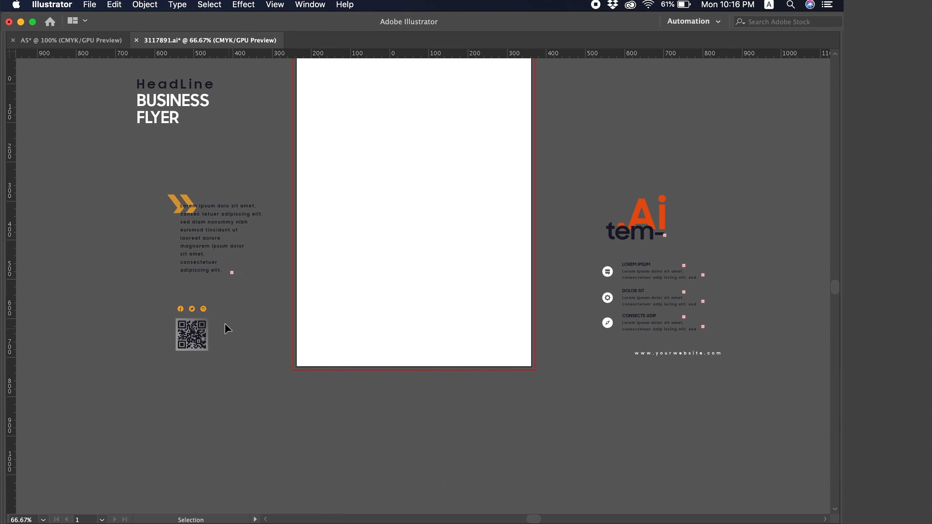
left_click_drag(222, 296, 125, 392)
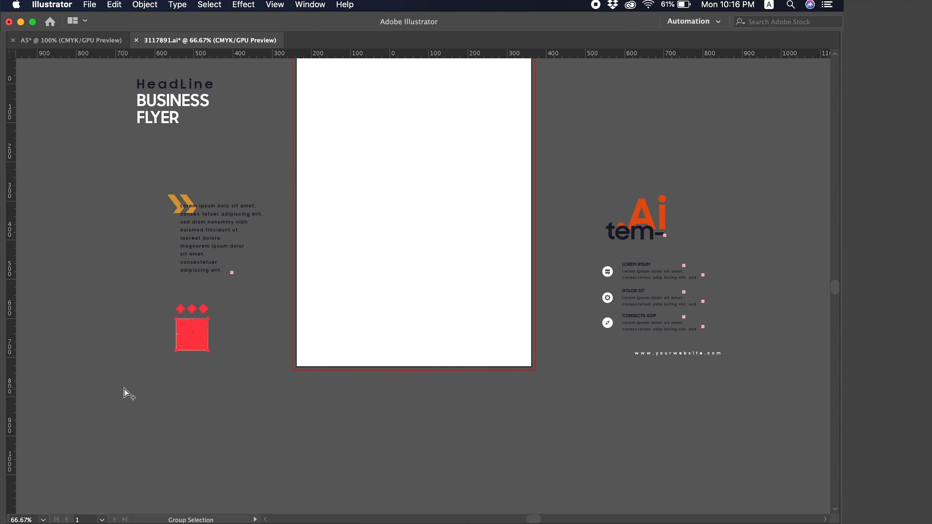
key("Delete")
left_click(92, 40)
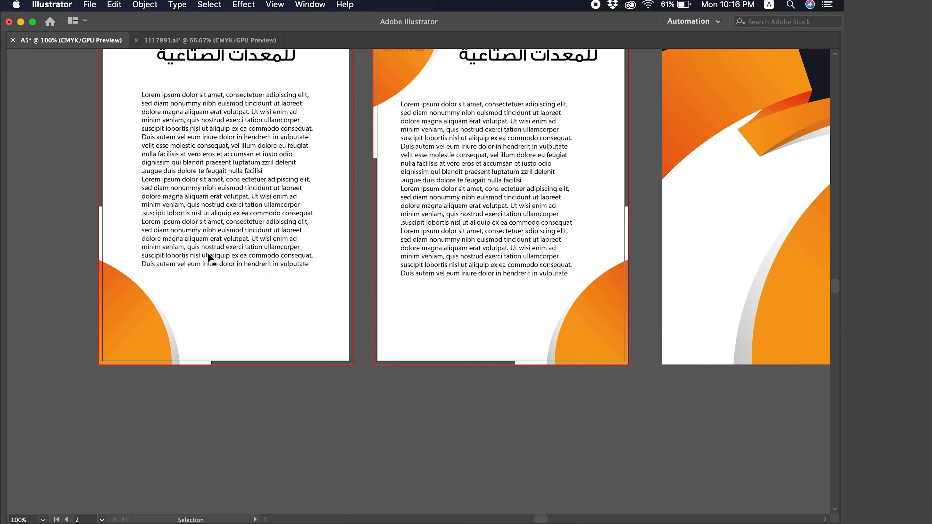
key("cmd+v")
left_click_drag(413, 304, 318, 259)
left_click(276, 265)
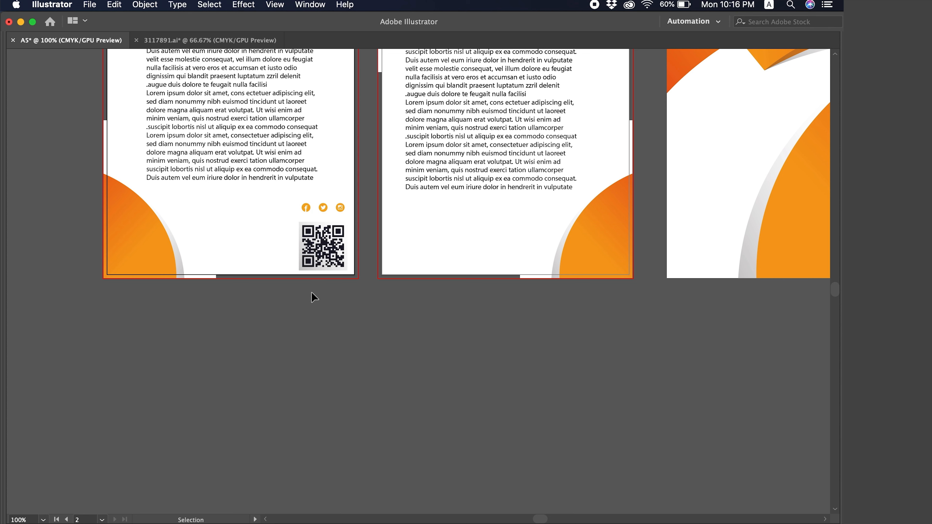
- Delete the QR code from the artboard copy and enlarge the row of three social media icons
left_click(318, 254)
key("Delete")
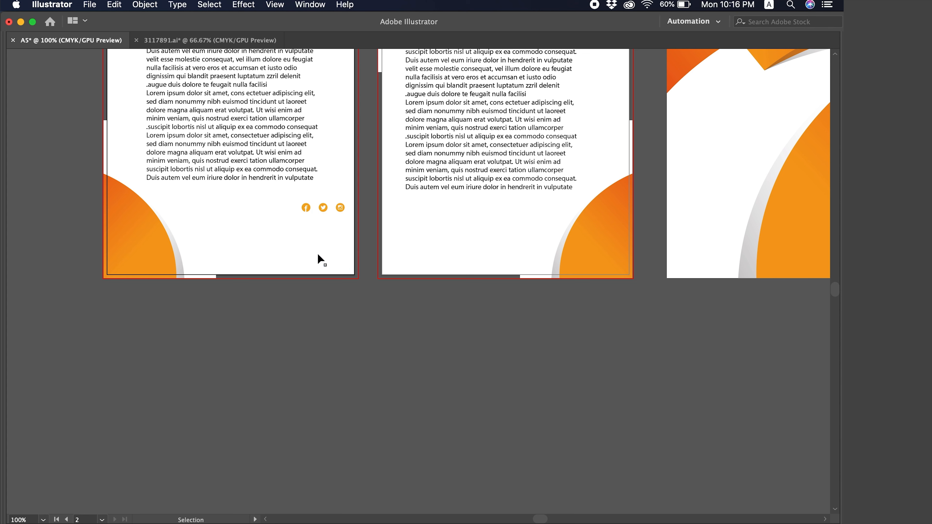
left_click(318, 210)
left_click_drag(300, 214, 229, 239)
left_click(249, 279)
key("Tab")
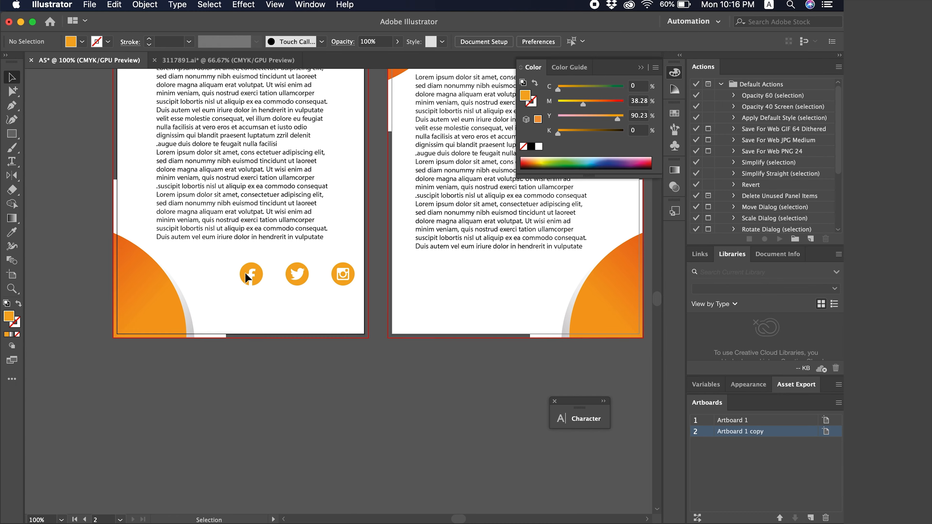
- Review the two flyer artboards side by side with the reference artwork next to them
scroll(247, 278, "up", 3)
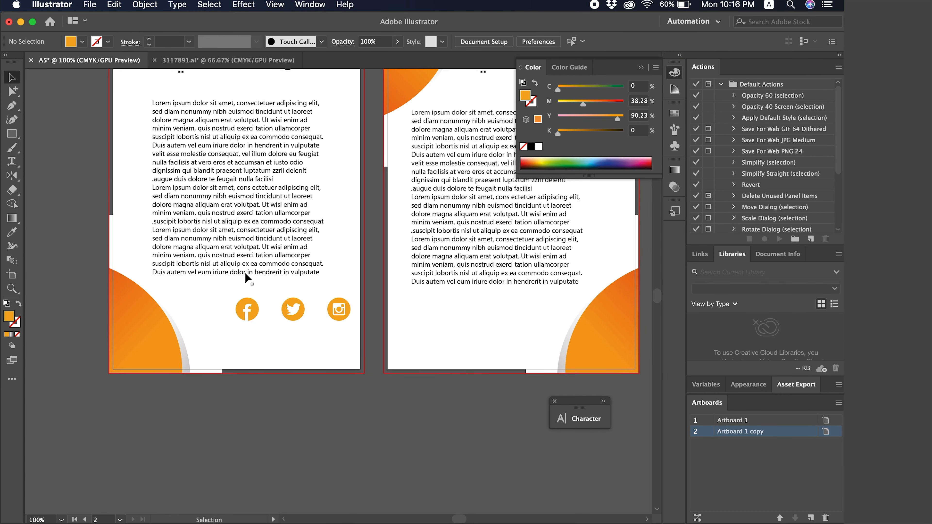
scroll(245, 274, "up", 4)
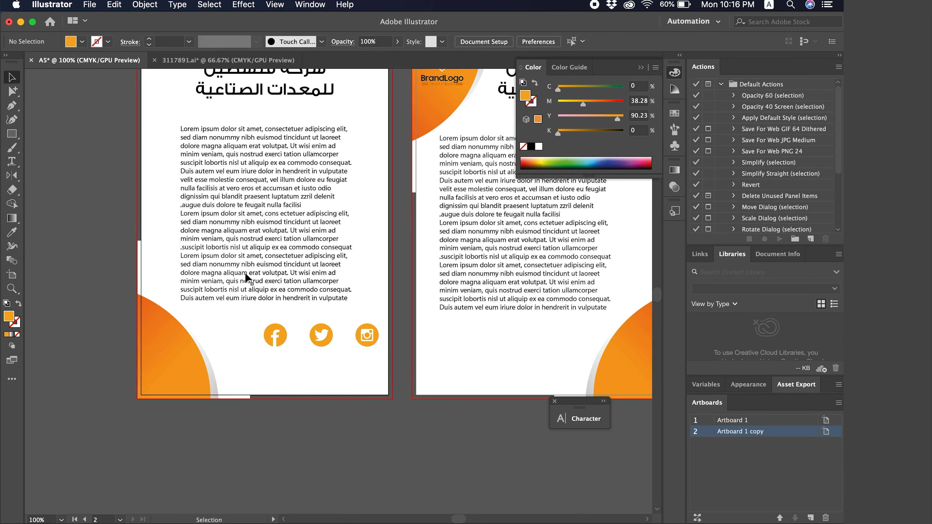
key("super+minus")
key("Tab")
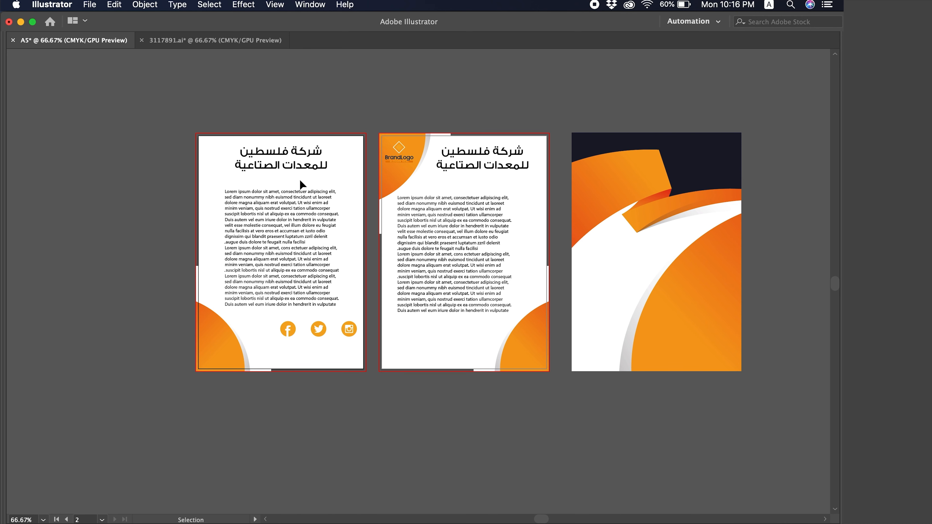
key("Tab")
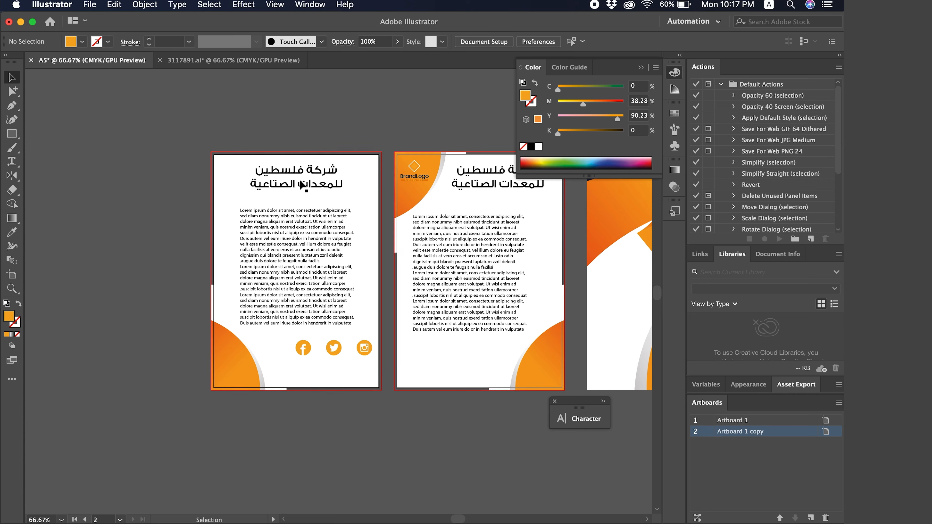
scroll(301, 183, "right", 4)
scroll(301, 183, "down", 2)
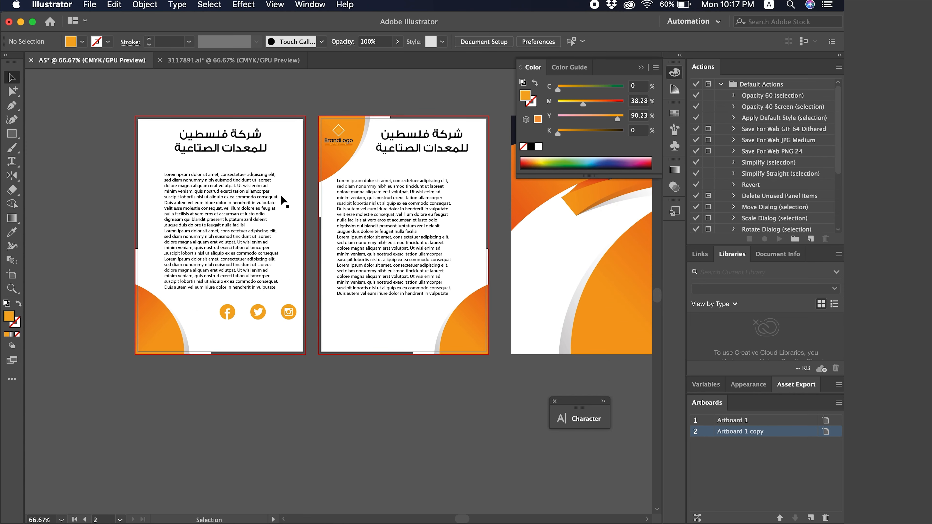
key("super+minus")
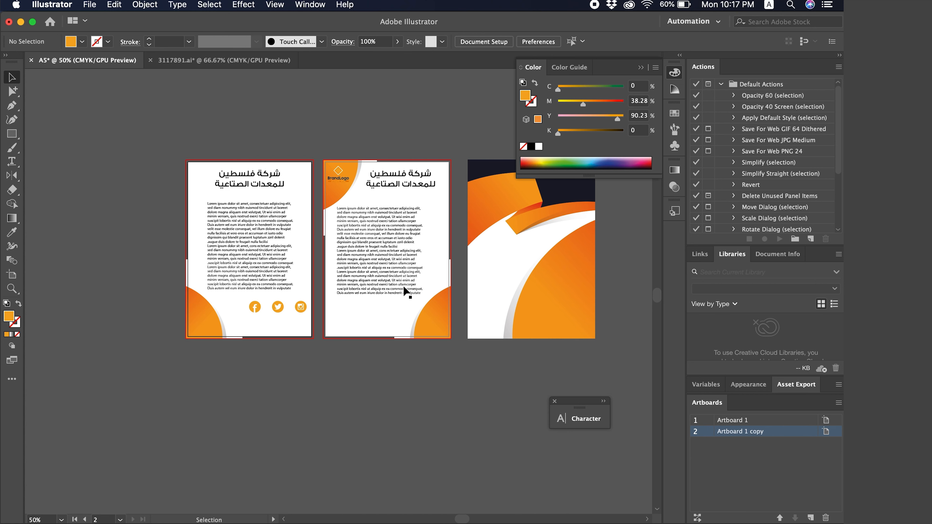
- Duplicate Artboard 1 with its artwork directly below the original, and duplicate that copy once more to its left
left_click(381, 232)
left_click(390, 318)
scroll(389, 318, "down", 5)
scroll(390, 318, "right", 1)
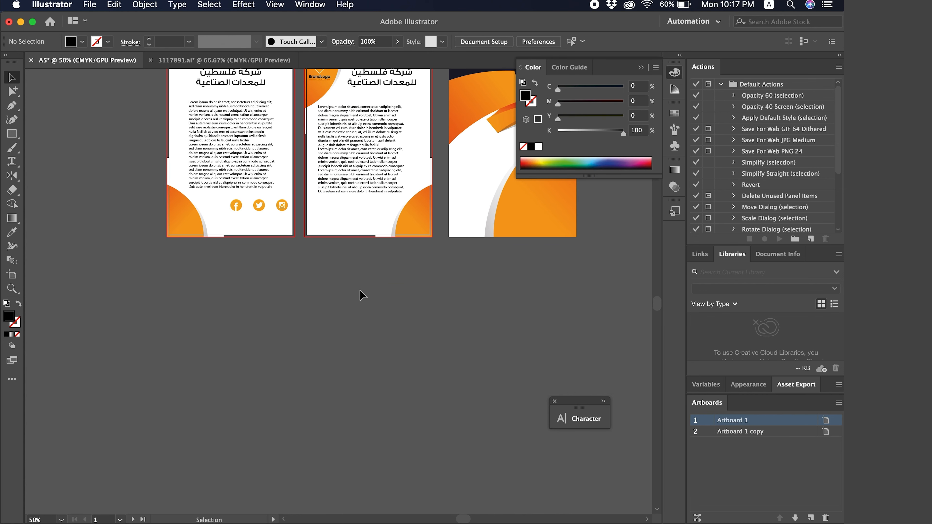
key("shift+o")
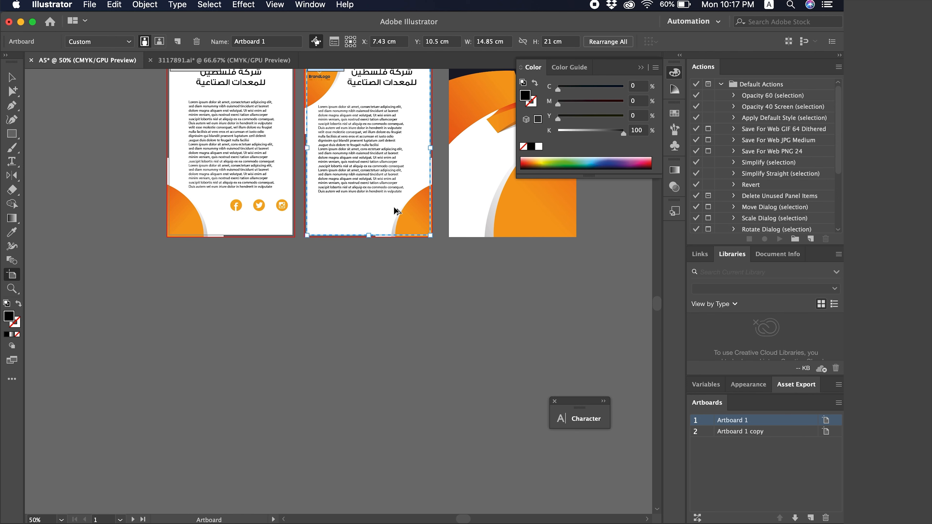
left_click_drag(394, 211, 399, 408)
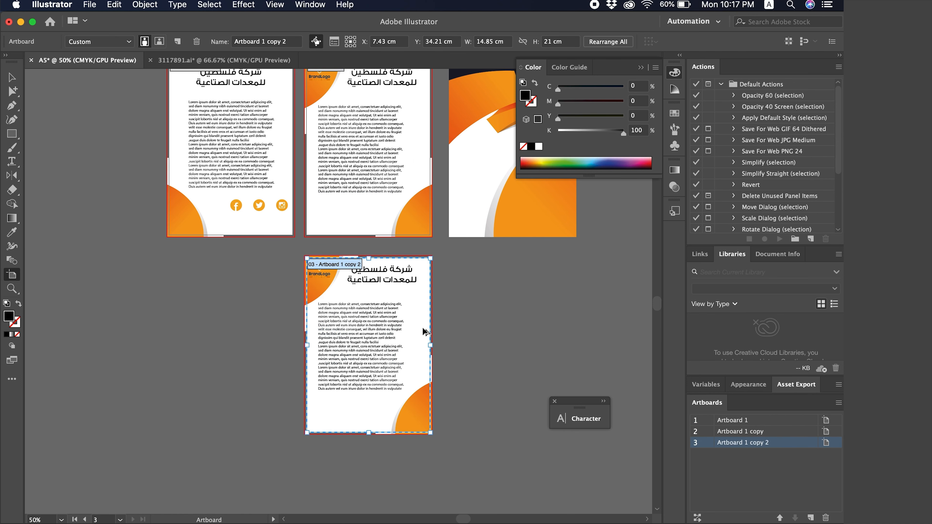
left_click_drag(425, 333, 286, 328)
left_click(11, 77)
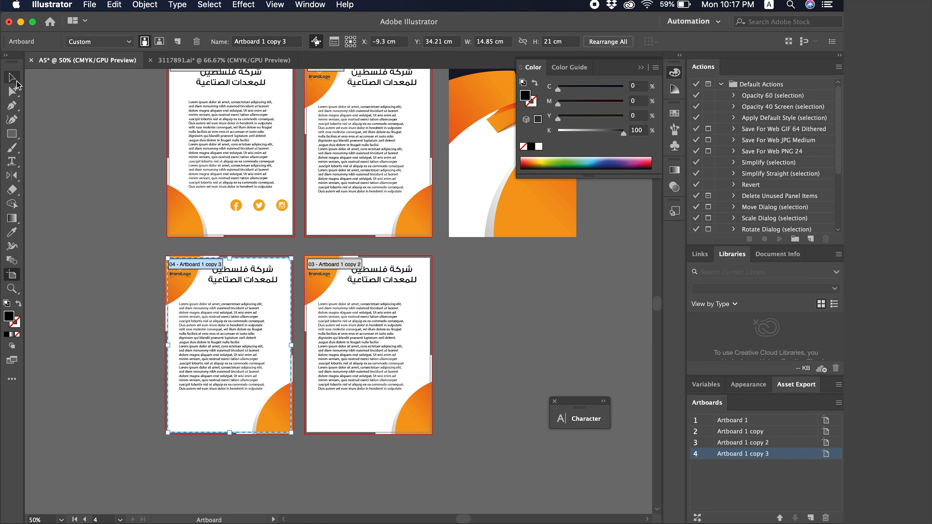
- Add a small text frame above Artboard 1 containing the number 1
scroll(90, 152, "up", 5)
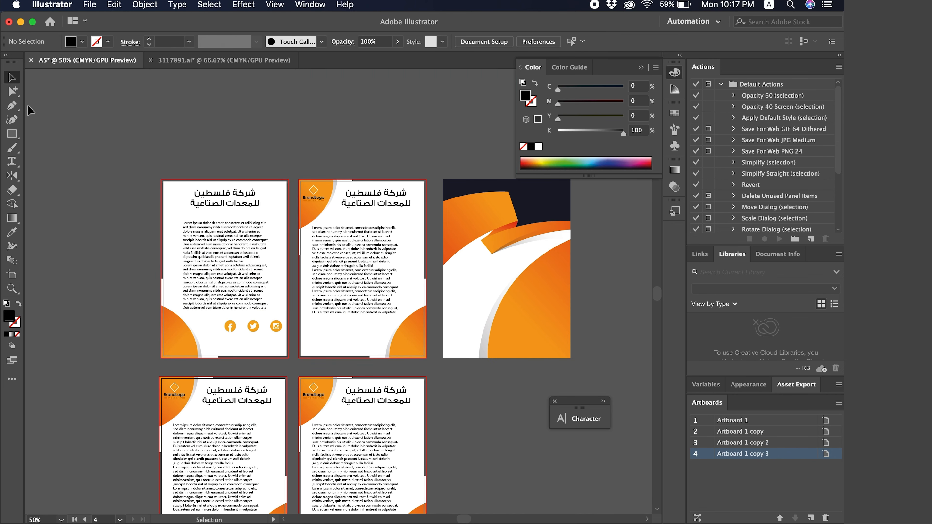
left_click_drag(12, 160, 49, 173)
left_click_drag(332, 148, 364, 170)
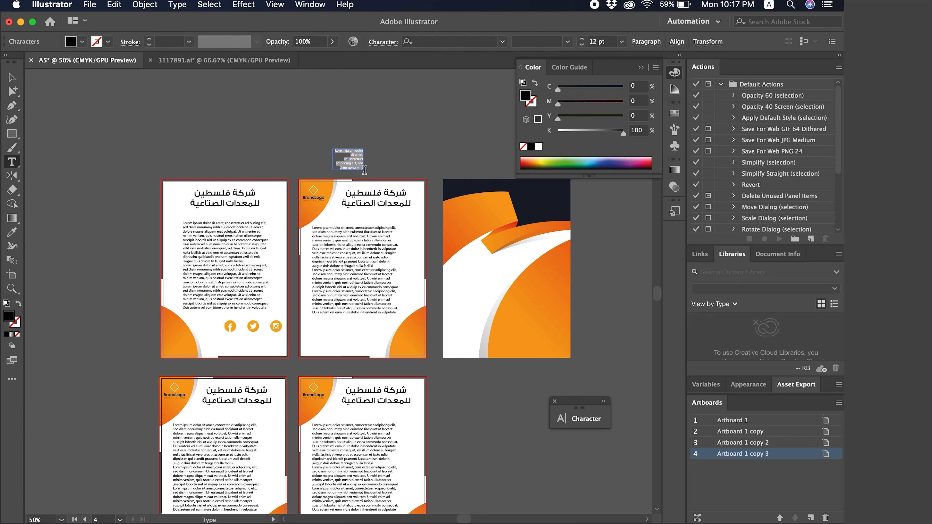
key("BackSpace")
- Enlarge the number above Artboard 1 to 88 pt
key("super+a")
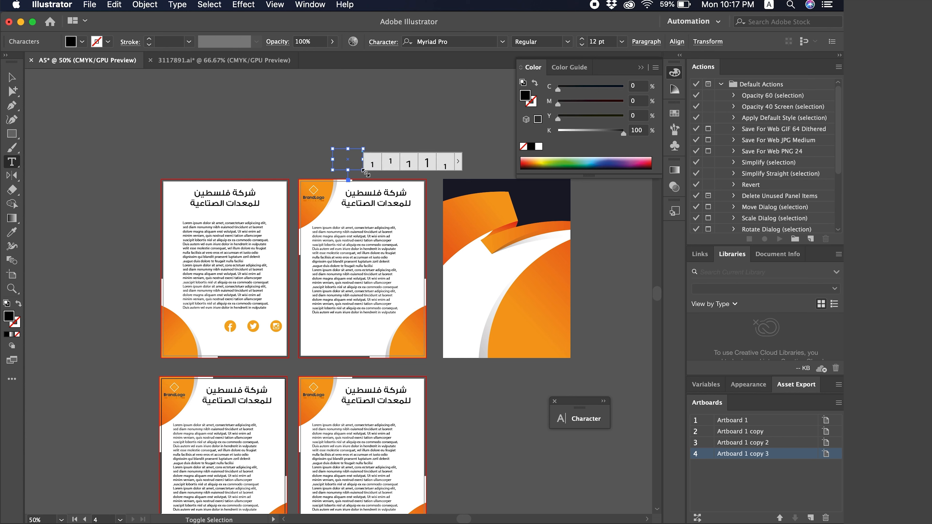
key("shift+super+period")
key("shift+super+period")
key("shift+super+period")
key("shift+super+period")
key("shift+super+period")
key("shift+super+period")
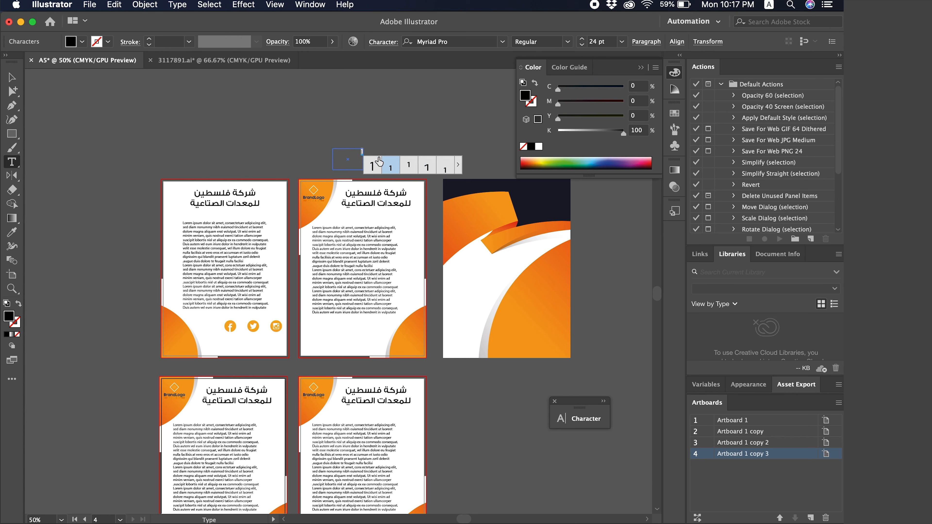
key("shift+super+period")
key("shift+super+period")
key("shift+super+period")
key("shift+super+period")
key("shift+super+period")
key("shift+super+period")
key("shift+super+period")
key("shift+super+period")
key("shift+super+period")
key("shift+super+period")
key("shift+super+period")
key("shift+super+period")
key("shift+super+period")
key("shift+super+period")
key("shift+super+period")
key("shift+super+period")
key("shift+super+period")
key("shift+super+period")
key("shift+super+period")
key("shift+super+period")
key("shift+super+period")
key("shift+super+period")
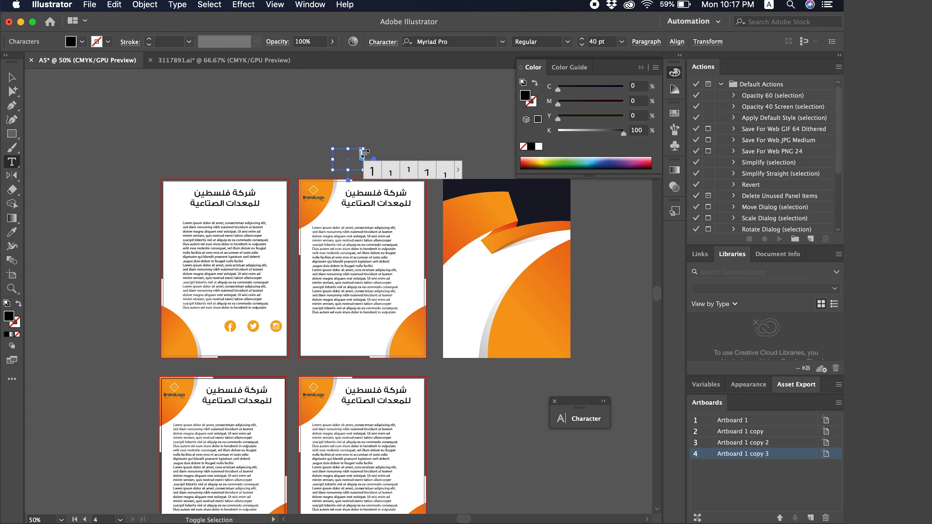
key("shift+super+period")
key("shift+super+period")
key("shift+super+period")
key("shift+super+period")
key("shift+super+period")
key("shift+super+period")
key("shift+super+period")
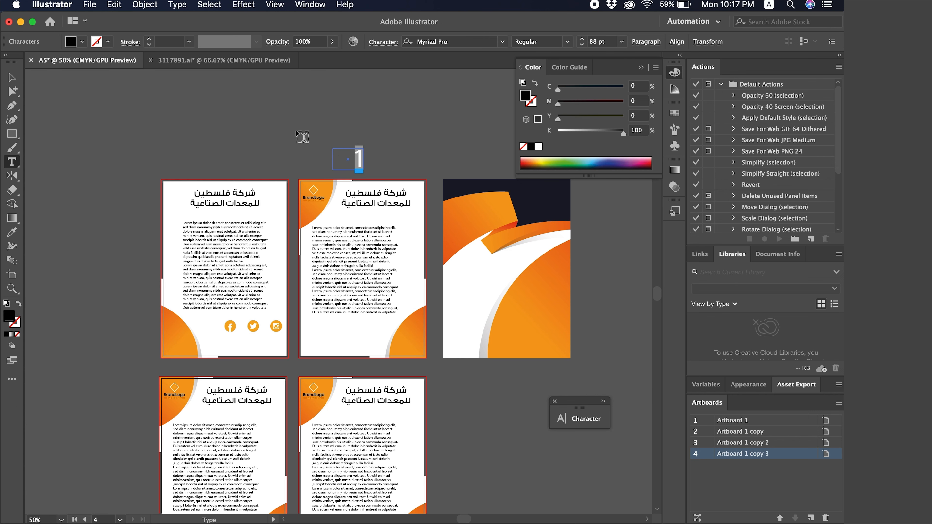
left_click(10, 78)
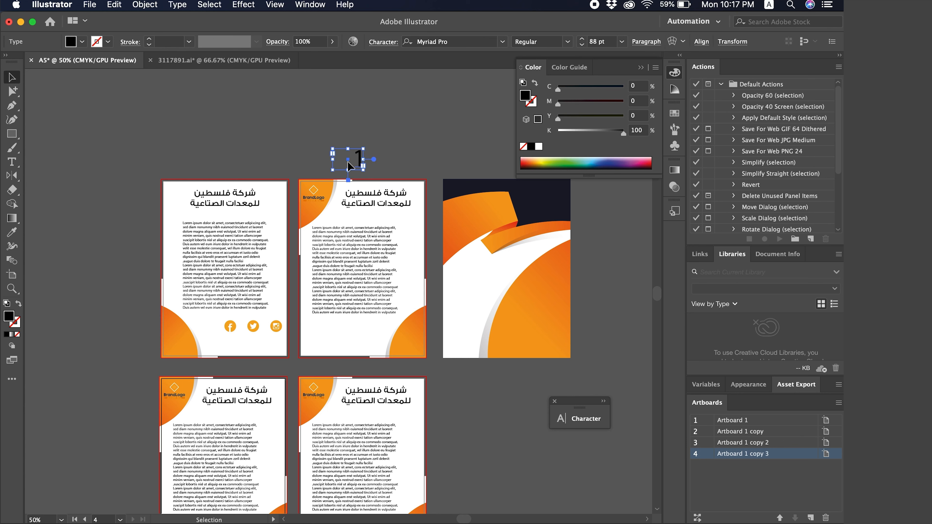
- Duplicate the number above the upper-left artboard and change the duplicate to 2
left_click_drag(348, 165, 225, 170)
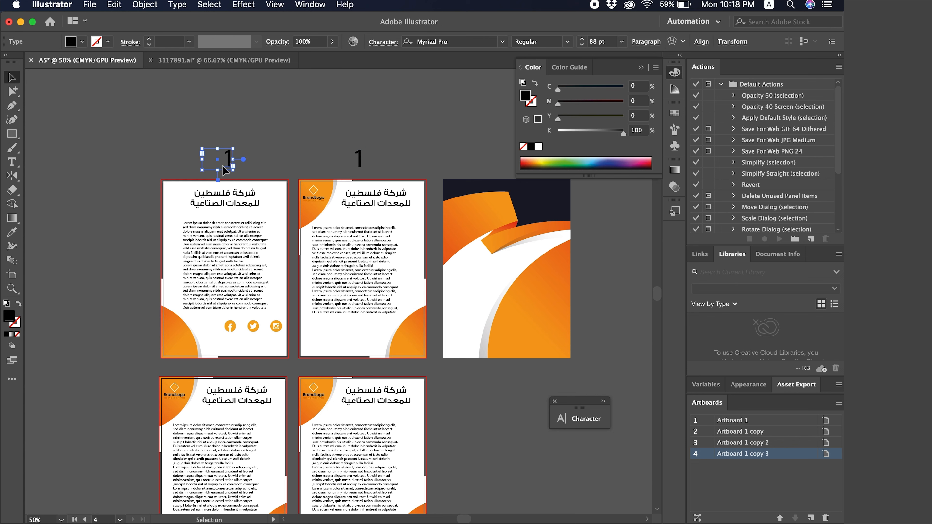
double_click(223, 164)
type("2")
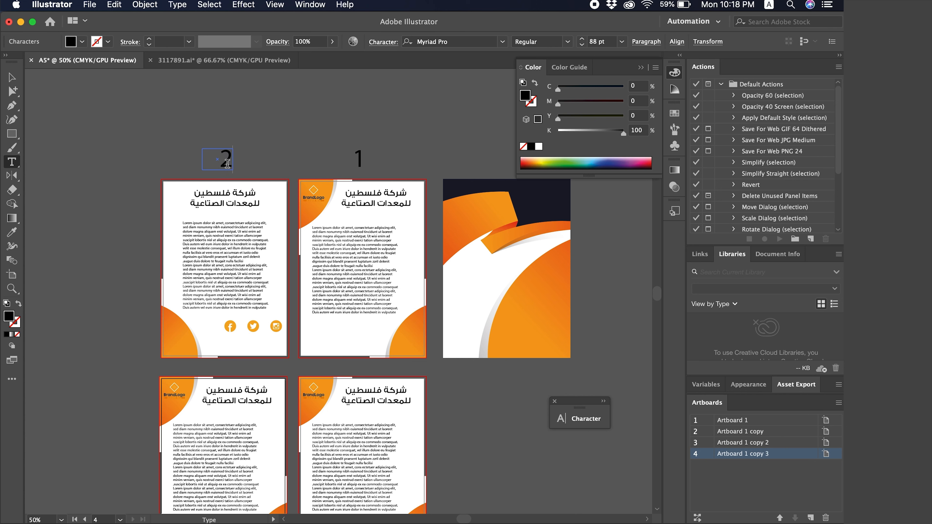
left_click(11, 77)
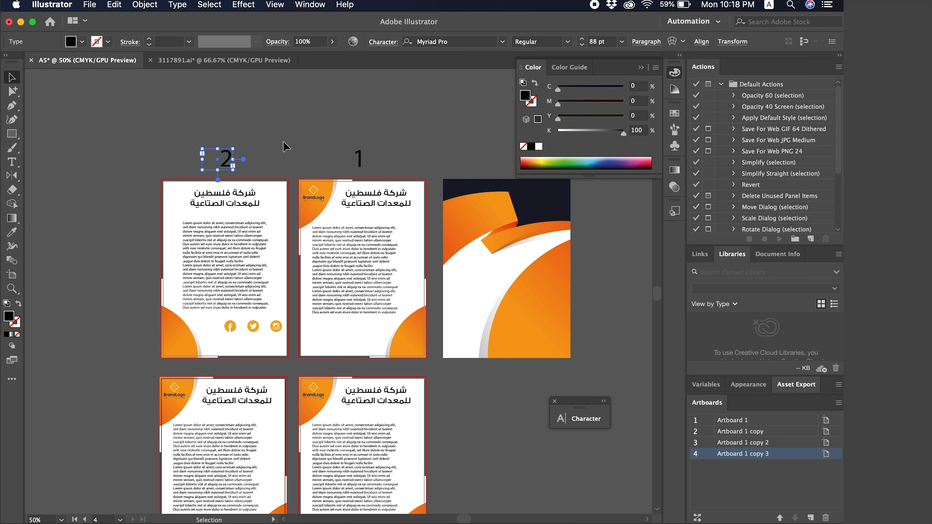
scroll(279, 142, "down", 5)
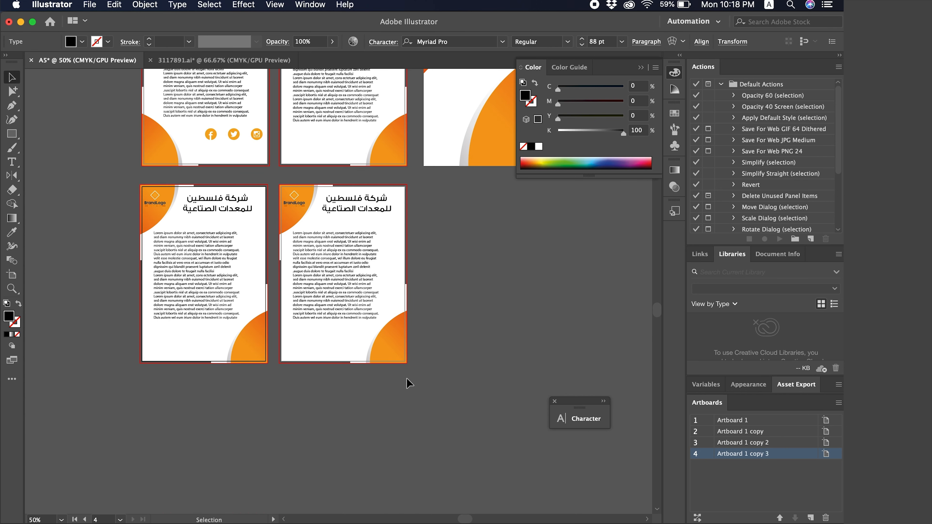
scroll(475, 322, "up", 3)
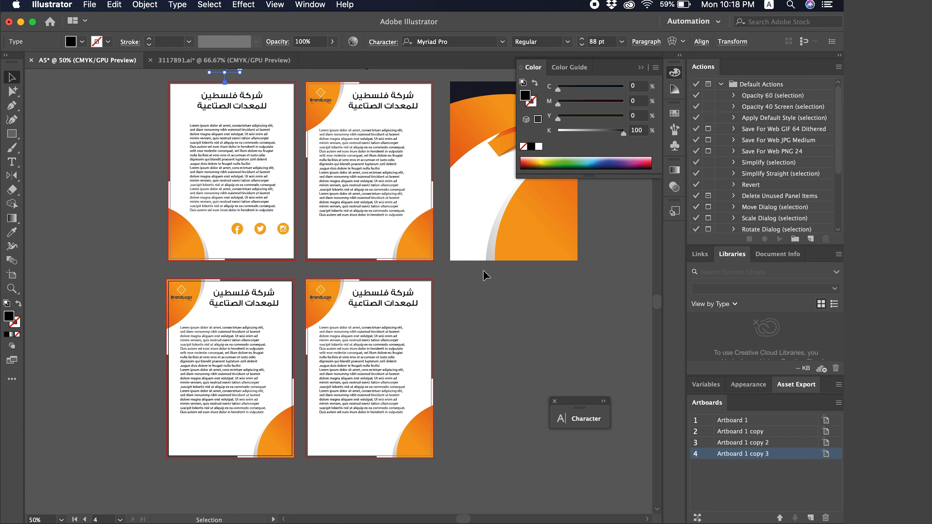
- Delete the logo and the orange shape in the upper-left corner of both lower artboards
left_click(325, 298)
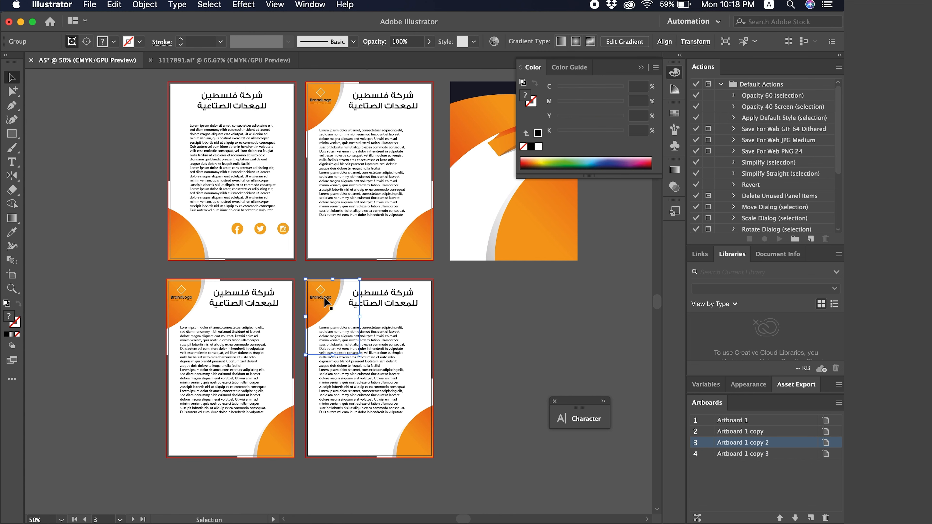
left_click(324, 294)
key("Delete")
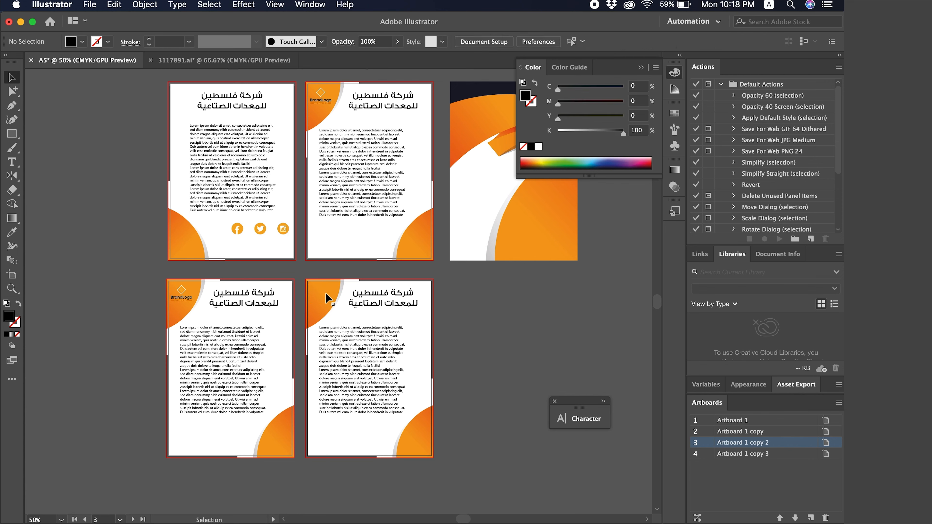
left_click(326, 293)
key("Delete")
left_click(183, 299)
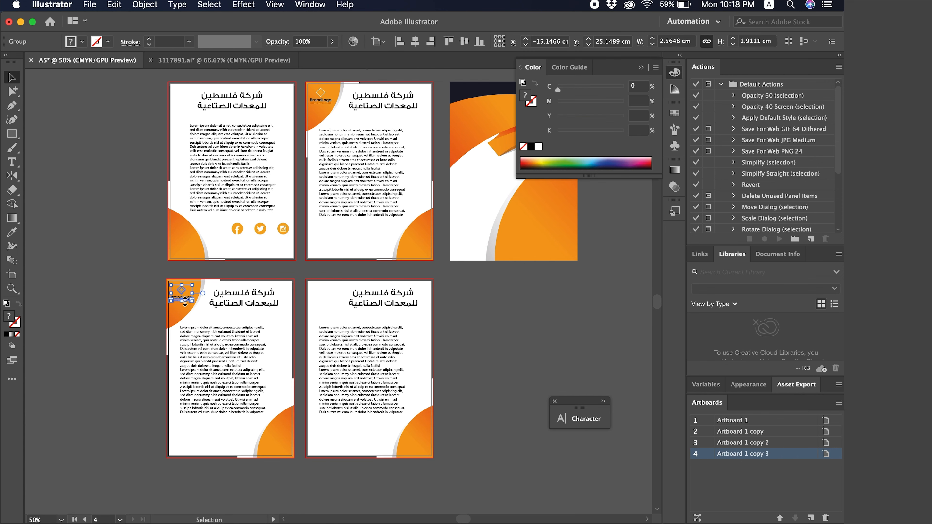
key("Delete")
left_click(182, 299)
key("Delete")
- Duplicate the orange and navy reference artwork directly below the original
key("Tab")
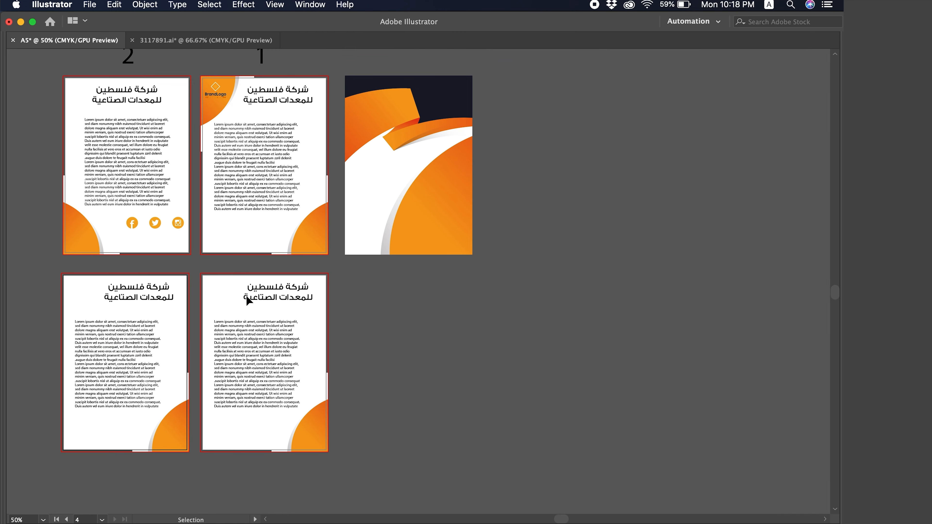
scroll(246, 295, "right", 5)
key("Tab")
left_click(12, 91)
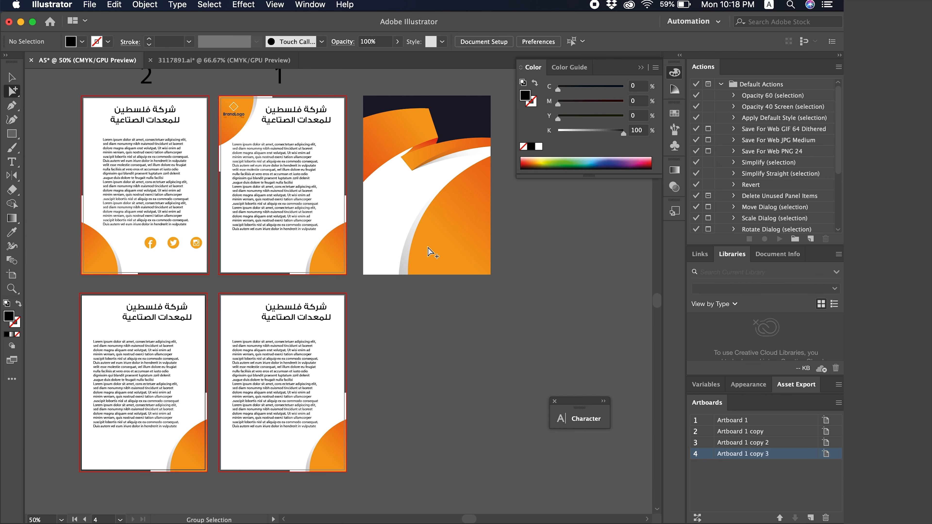
left_click(433, 255)
key("v")
scroll(389, 366, "right", 5)
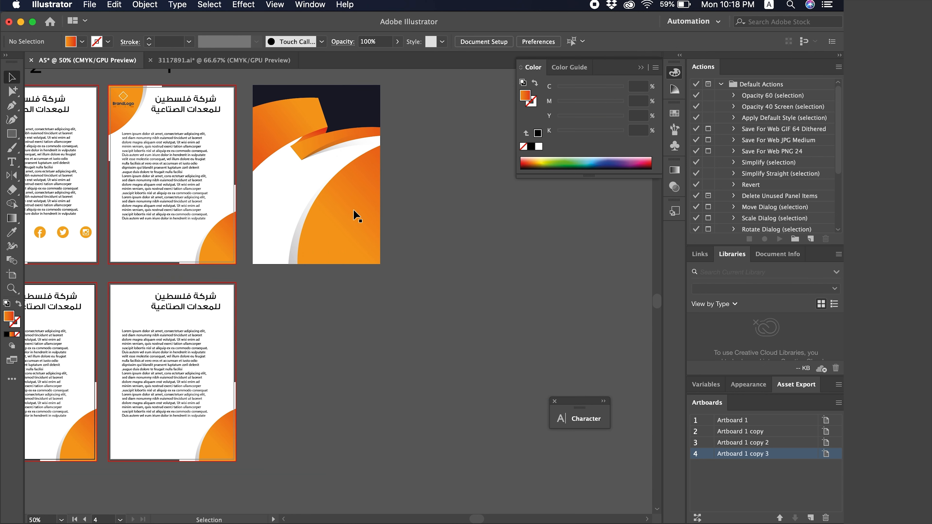
left_click(352, 211)
left_click_drag(352, 211, 356, 414)
left_click(393, 398)
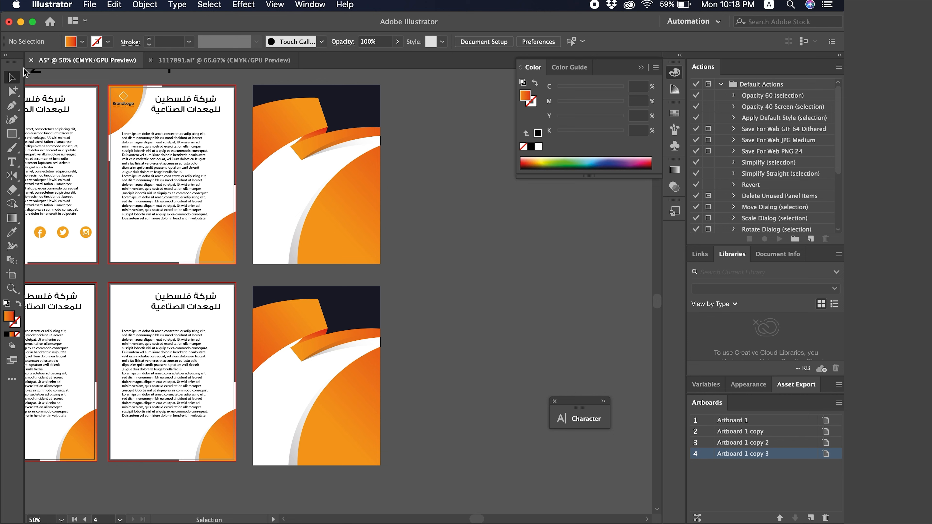
- Delete the large orange curve and its grey shadow from the duplicated reference artwork
left_click(13, 91)
left_click(353, 461)
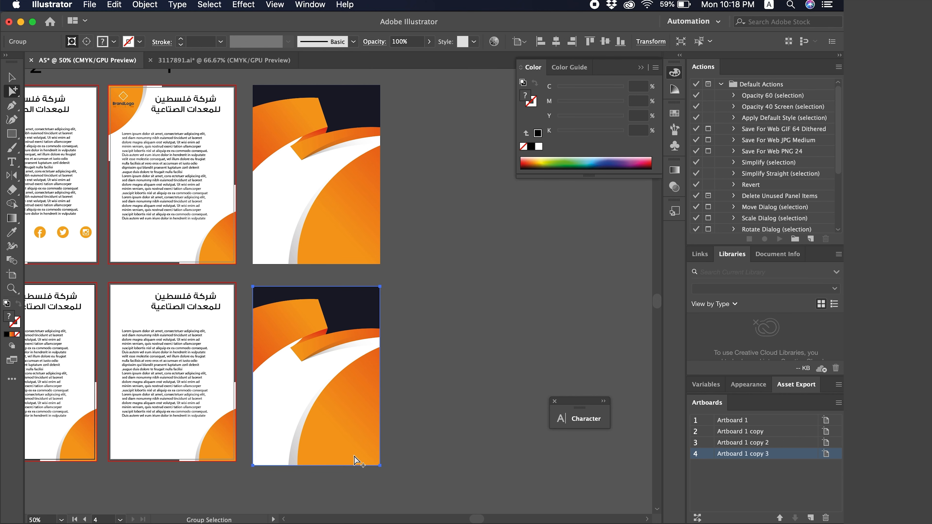
left_click(350, 444)
key("Delete")
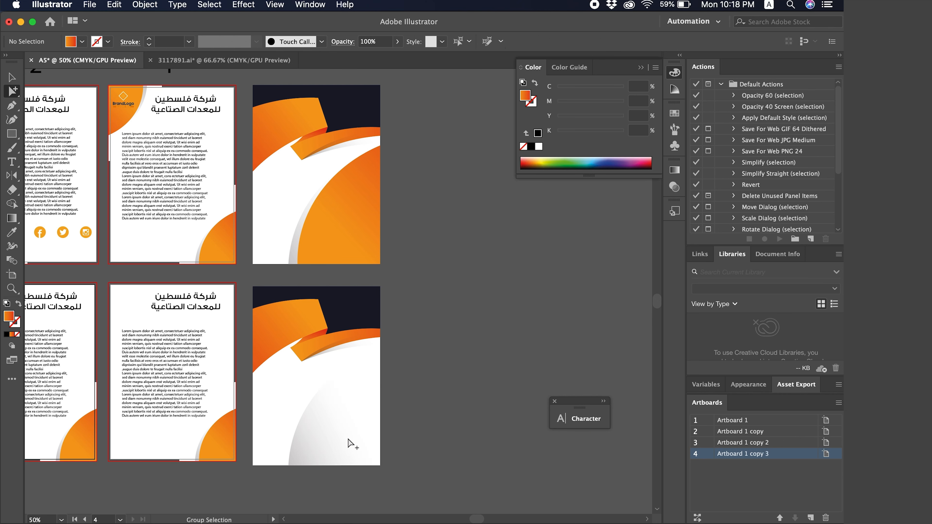
left_click(349, 438)
key("Delete")
- Try to delete the white background rectangle from the duplicated reference artwork
left_click(348, 440)
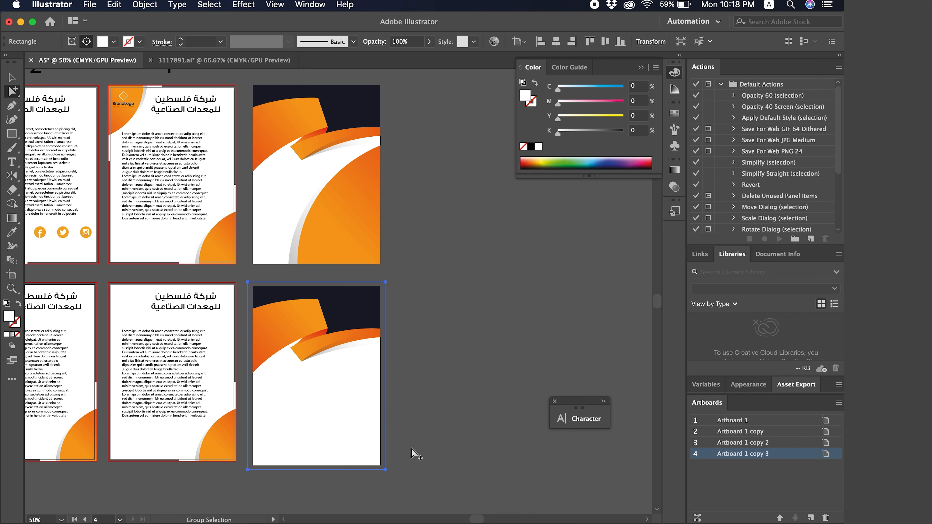
key("Delete")
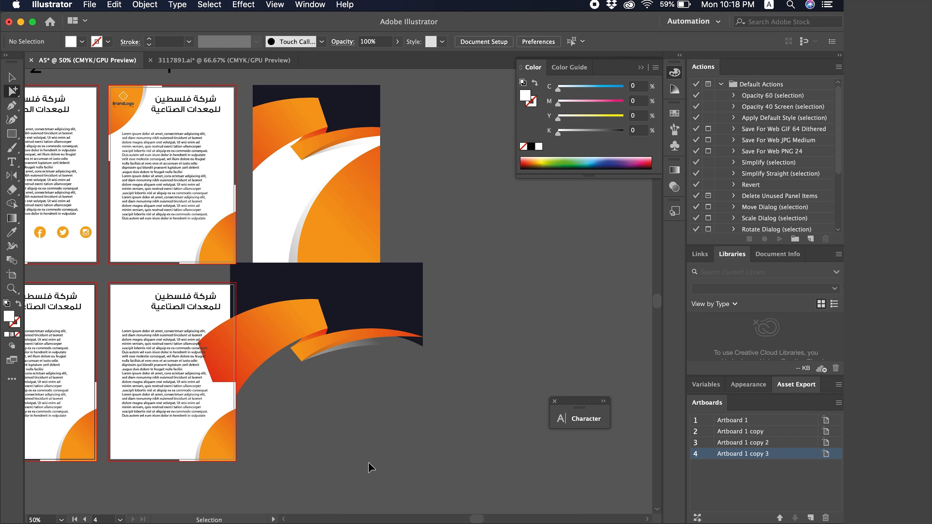
key("super+z")
left_click(443, 431)
- Move the trimmed reference artwork onto the Artboard 1 copy 2 artboard and scale it down into the artboard's upper-right corner
key("v")
left_click(332, 333)
scroll(331, 332, "left", 5)
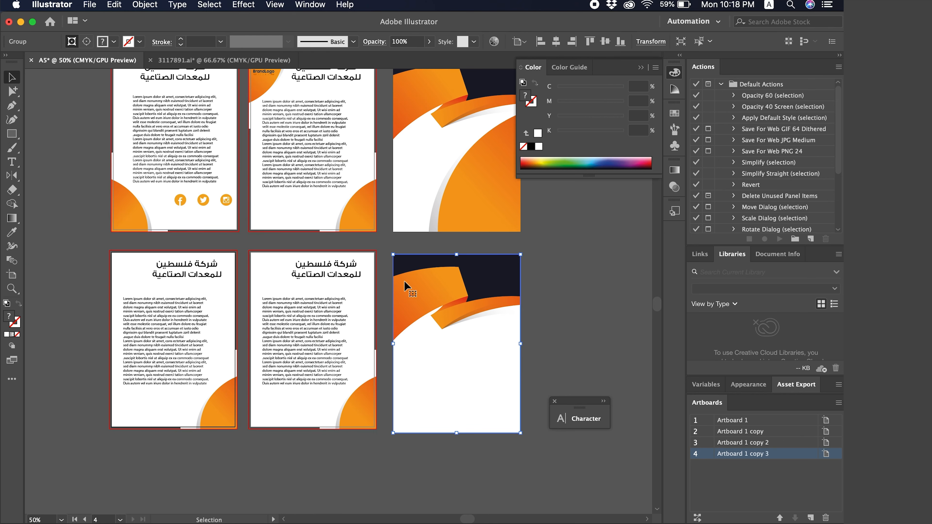
left_click_drag(422, 277, 284, 272)
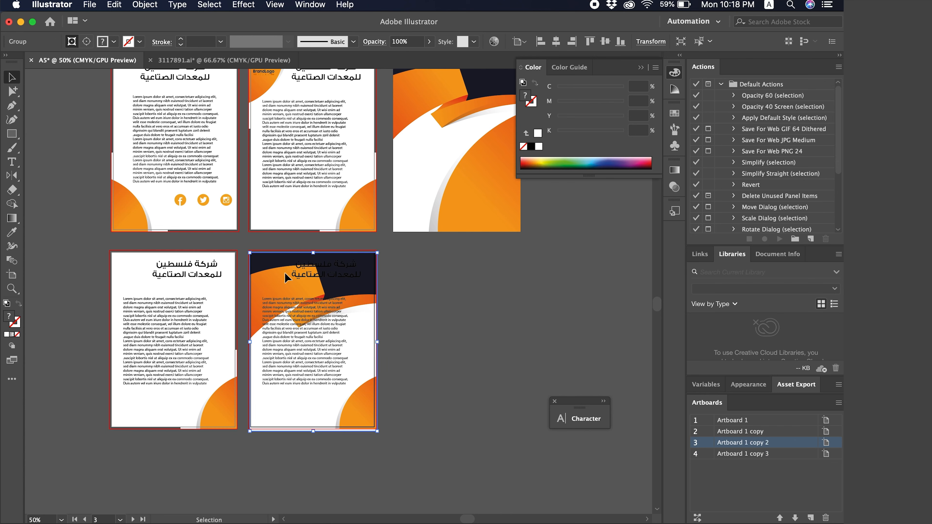
left_click_drag(252, 433, 305, 351)
left_click(406, 309)
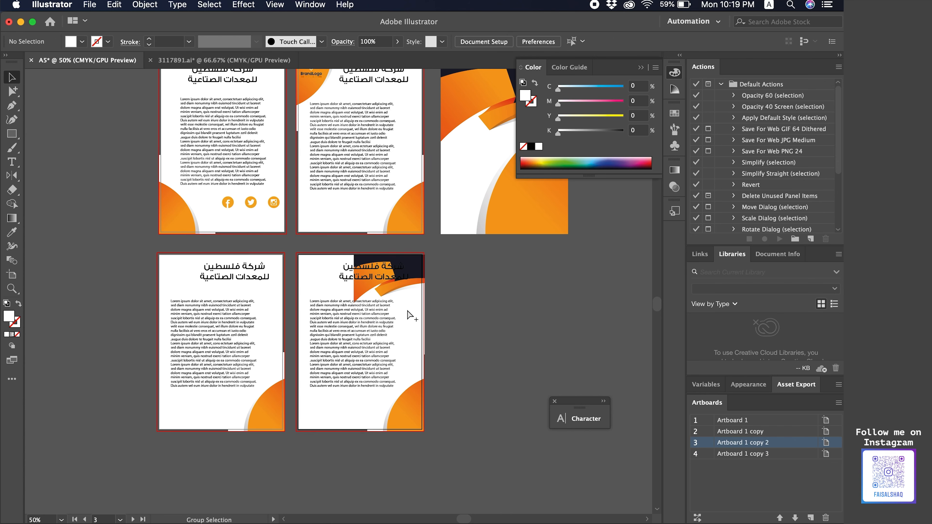
- Try to extend the placed artwork's left clipping edge to the left edge of the artboard
key("super+equal")
key("a")
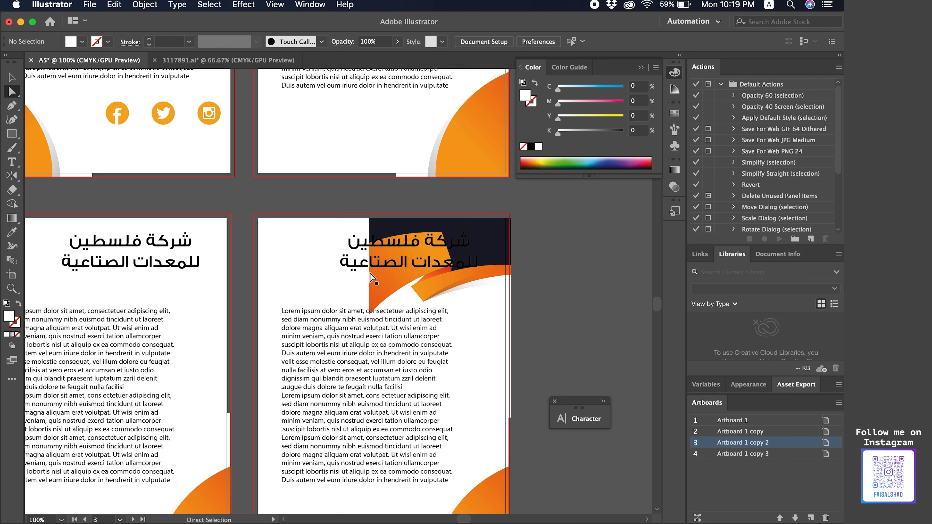
left_click(374, 277)
left_click_drag(369, 307, 259, 308)
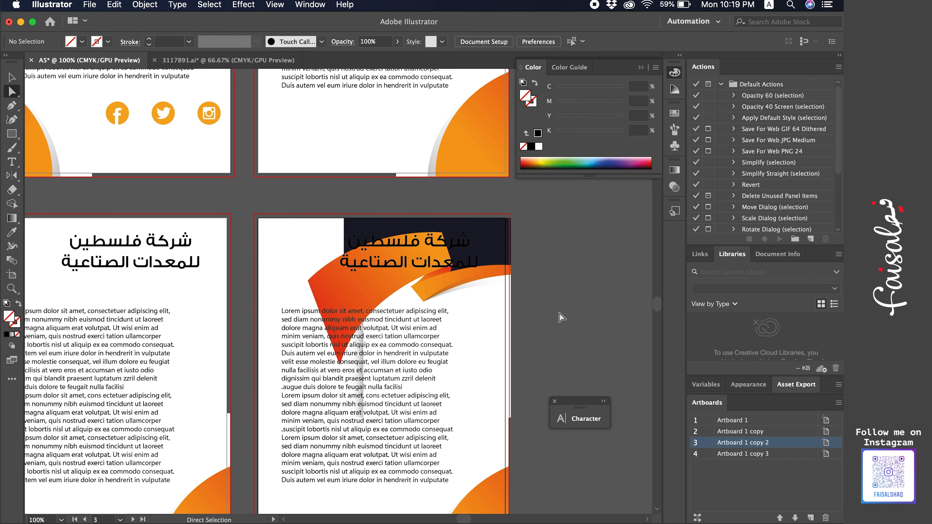
- Undo the clipping, scaling and placement edits, and delete the duplicated reference artwork beside the lower artboards
key("super+z")
scroll(523, 257, "right", 7)
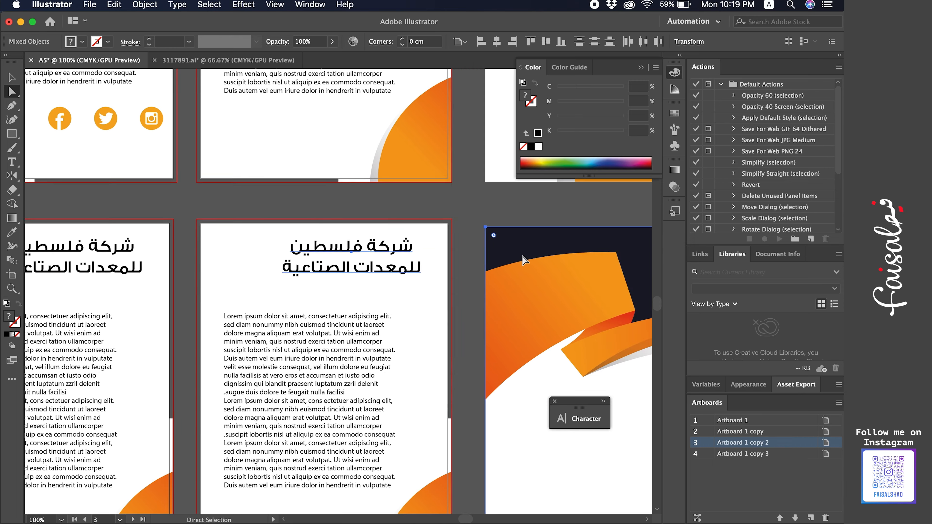
key("v")
left_click(565, 207)
key("Delete")
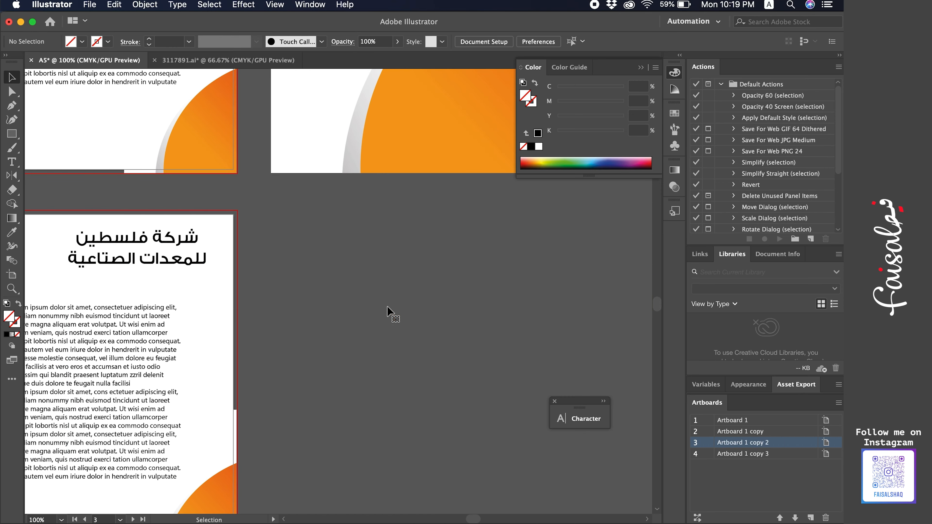
scroll(310, 268, "left", 5)
key("super+minus")
key("super+minus")
scroll(310, 269, "up", 3)
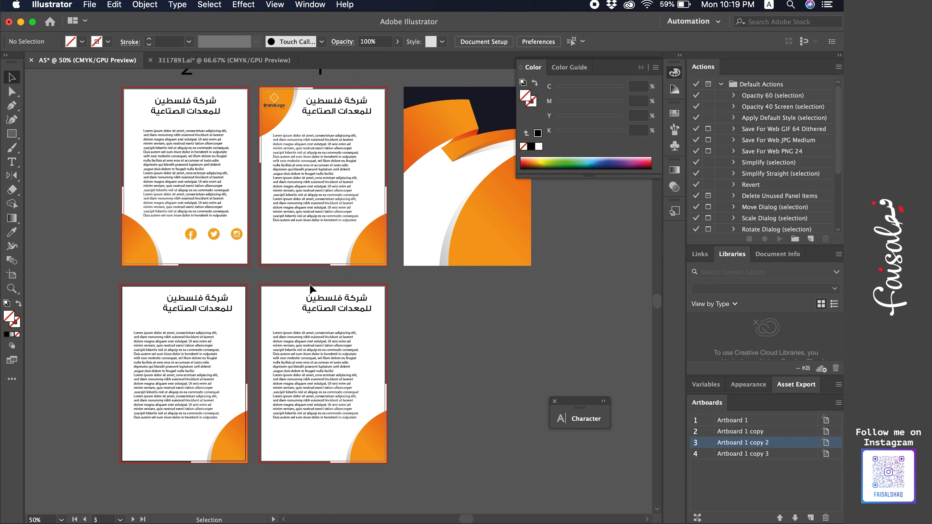